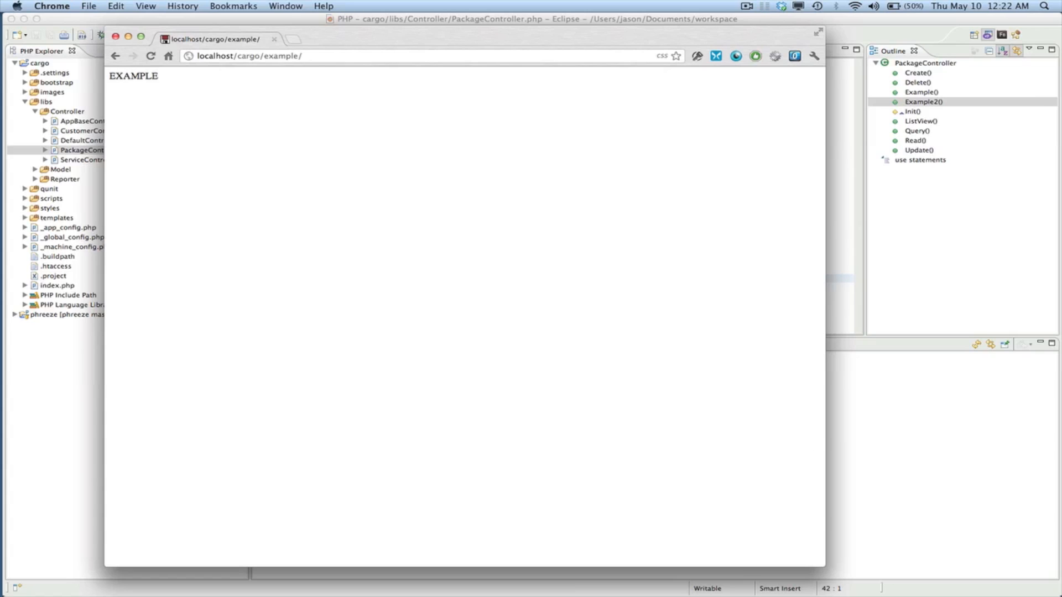
- Bring Eclipse's PackageController.php forward and start editing after the Example() method
click(175, 23)
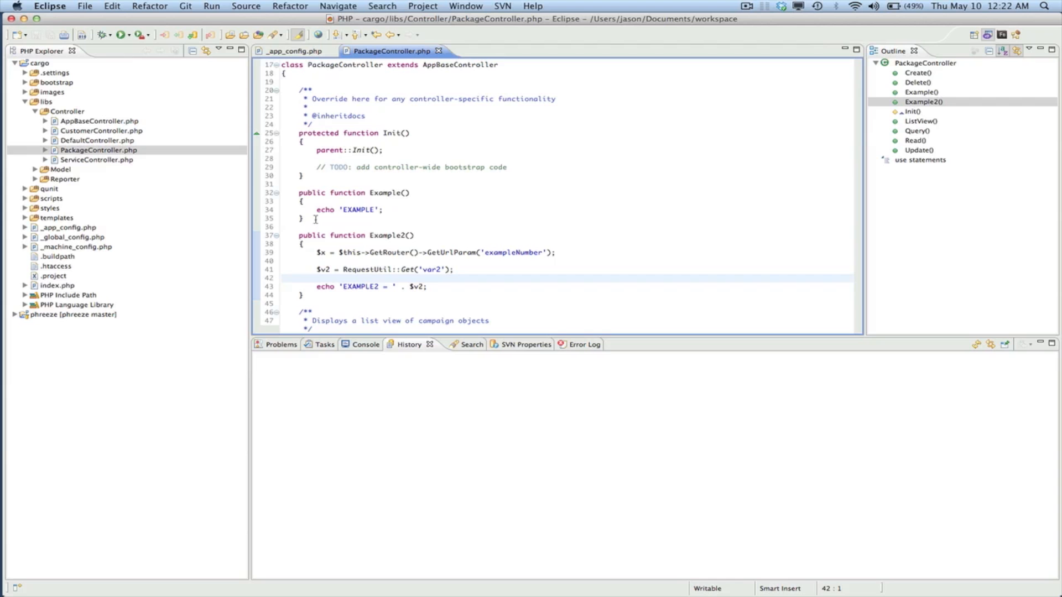
click(315, 219)
- Remove the echo 'EXAMPLE' statement from Example() and add $id = 1; in its place
key(Return)
key(Return)
key(Return)
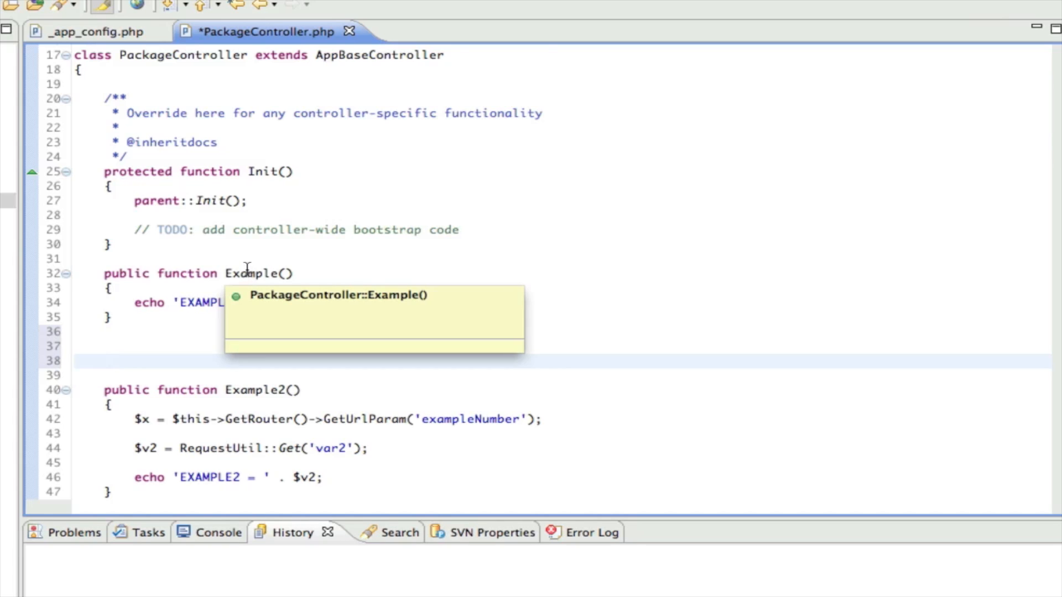
double_click(246, 273)
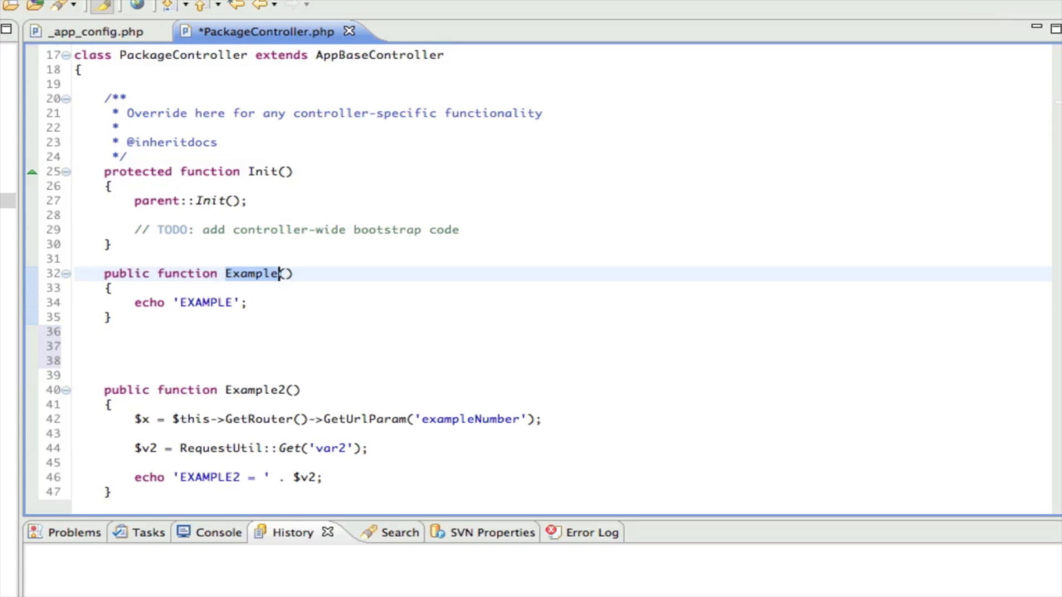
drag(247, 302, 134, 303)
key(BackSpace)
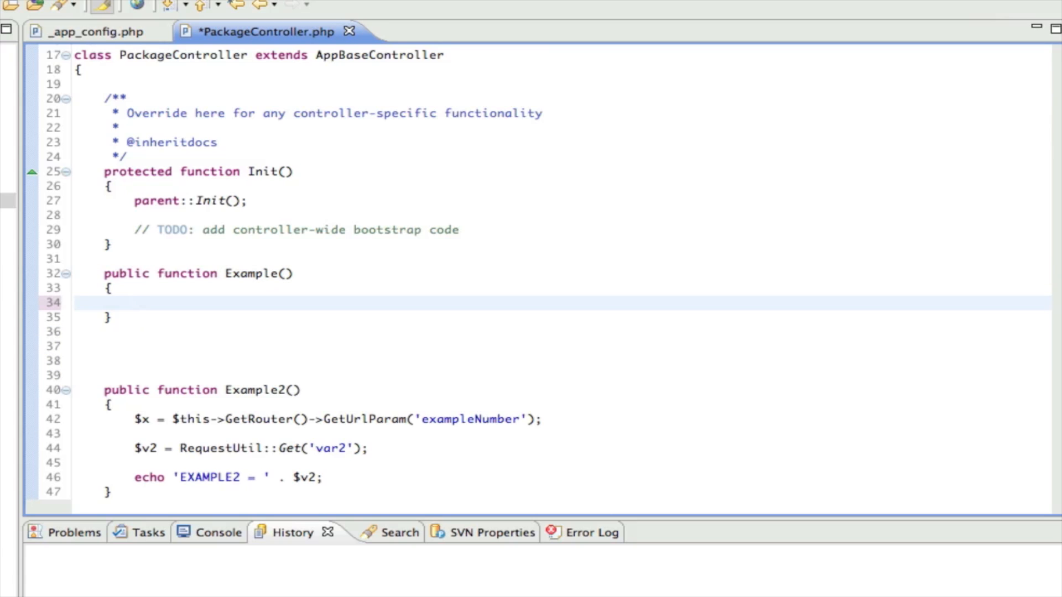
key(Return)
key(Return)
key(Up)
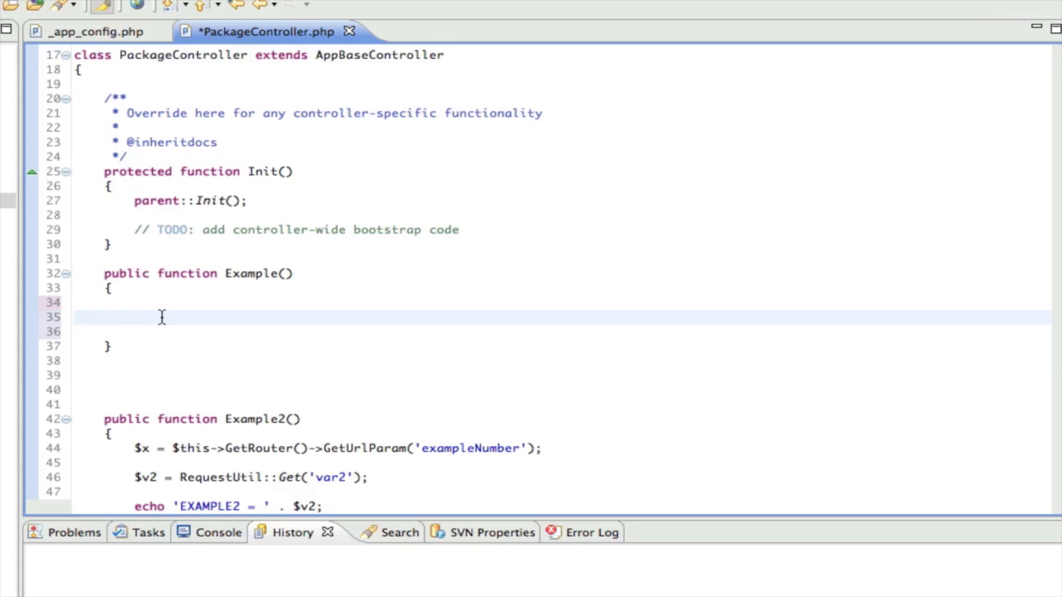
text($)
text(id = 1)
key(Return)
key(Return)
key(Return)
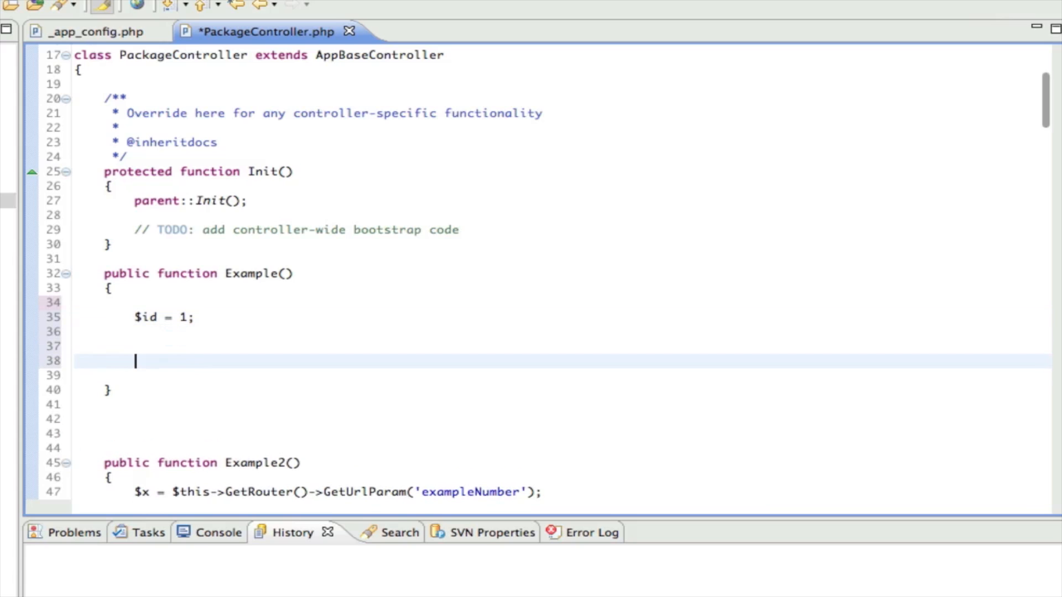
key(Up)
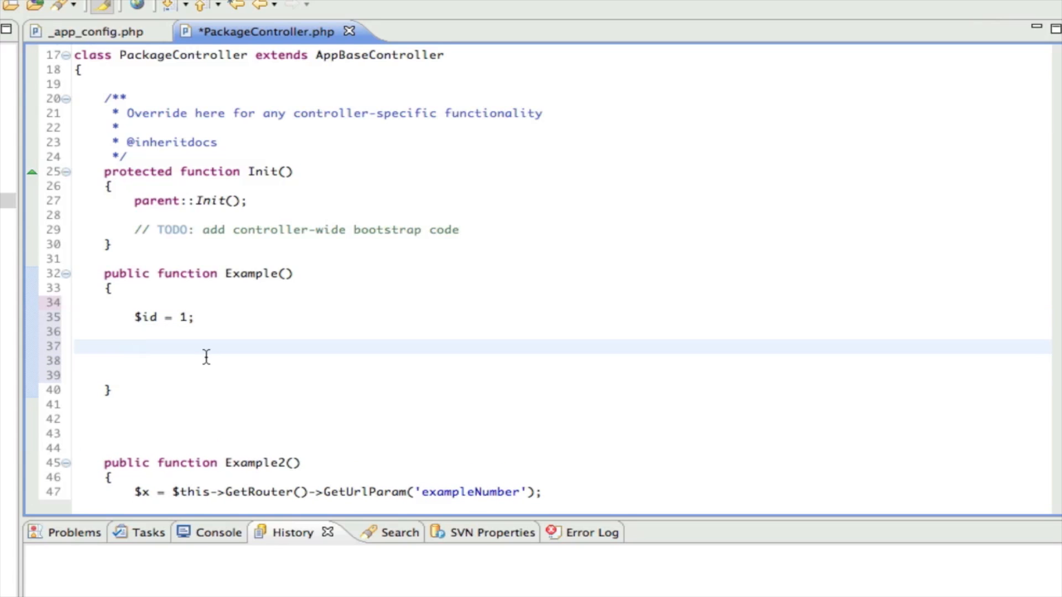
text($th)
text(is->P)
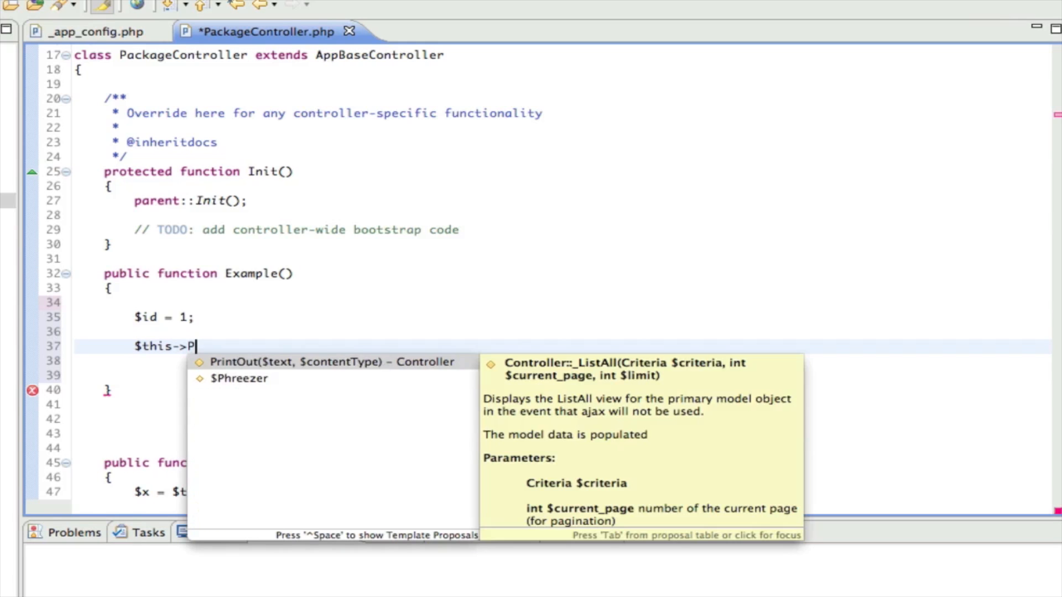
text(h)
- Add $this->Phreezer->Get('Package',$id); below it, with blank lines after the call
key(Return)
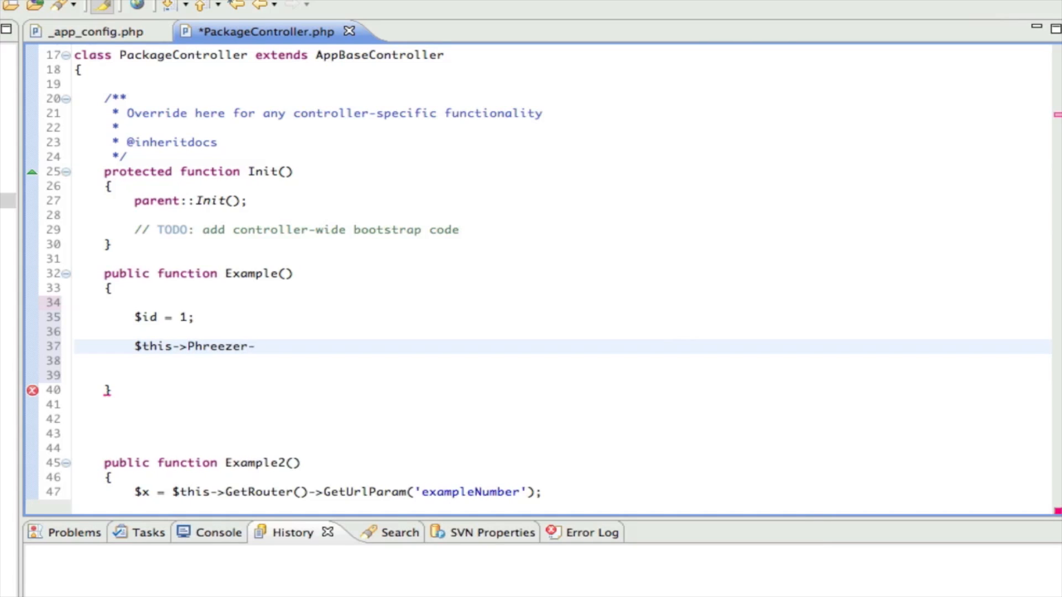
text(G)
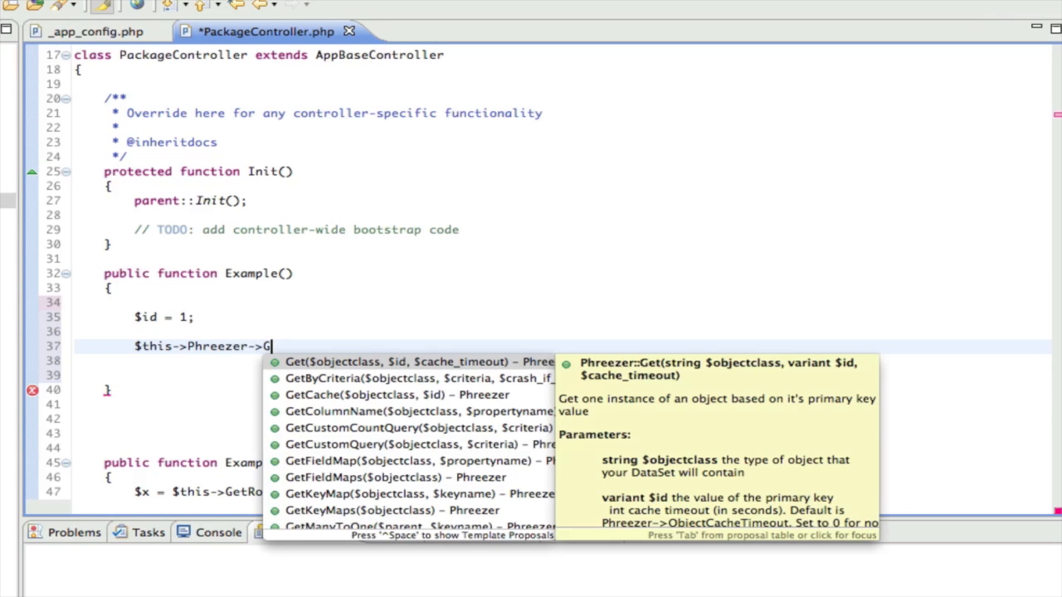
text(et()
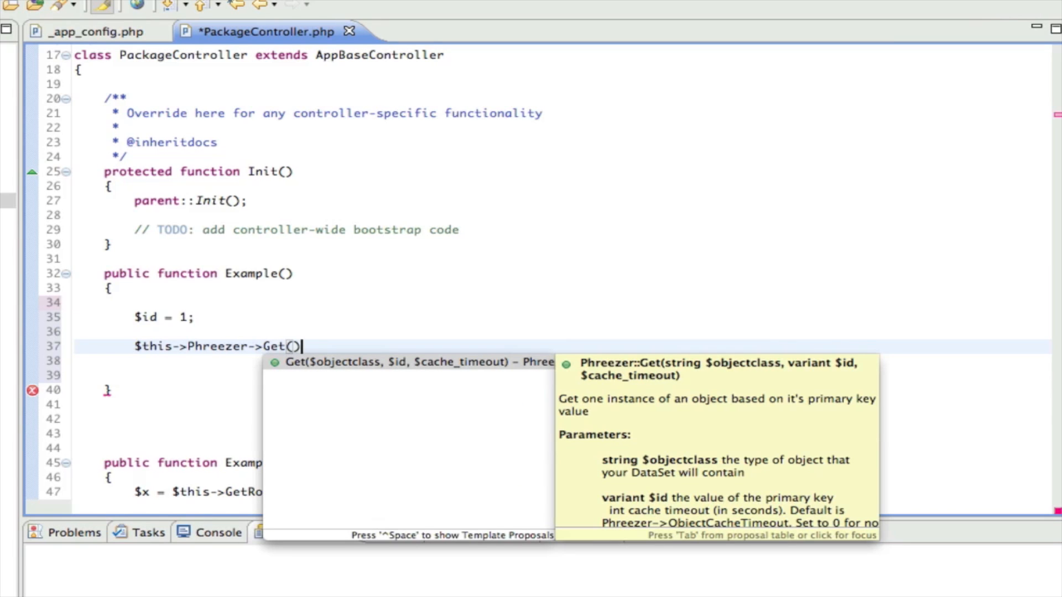
text(')
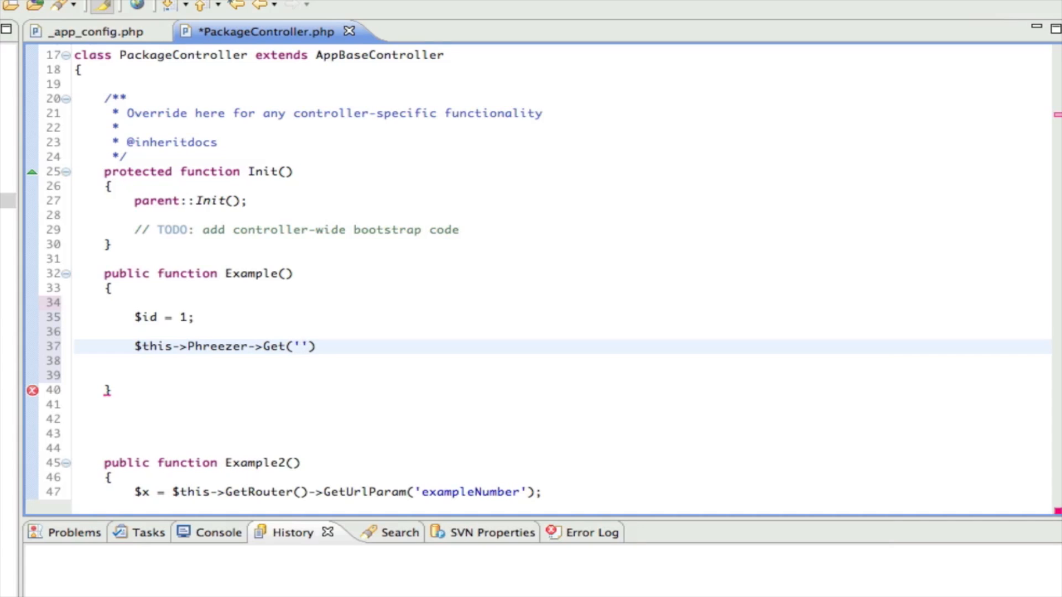
text(Package')
text(,)
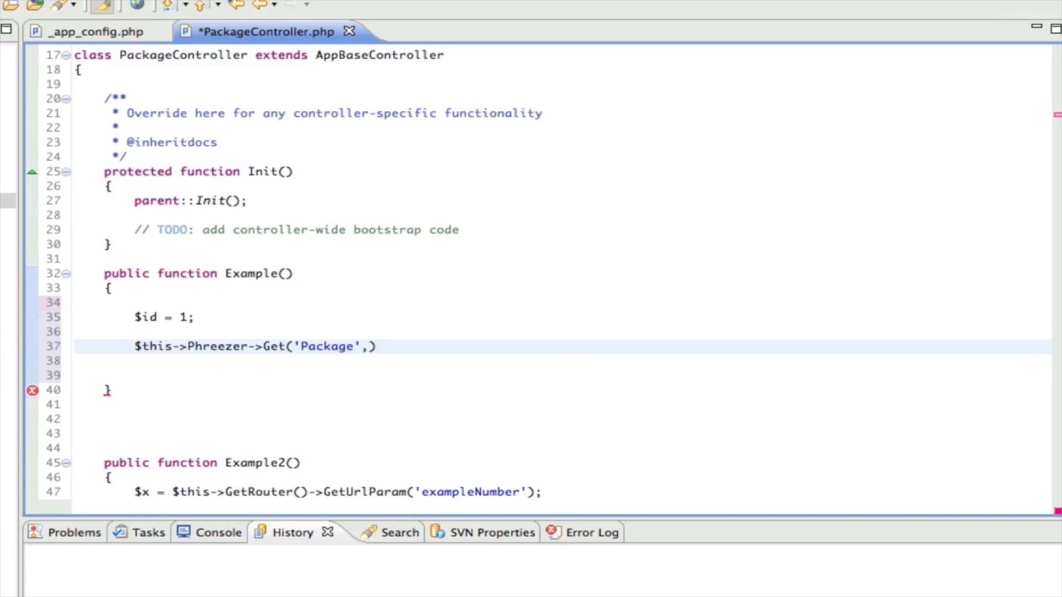
text($id)
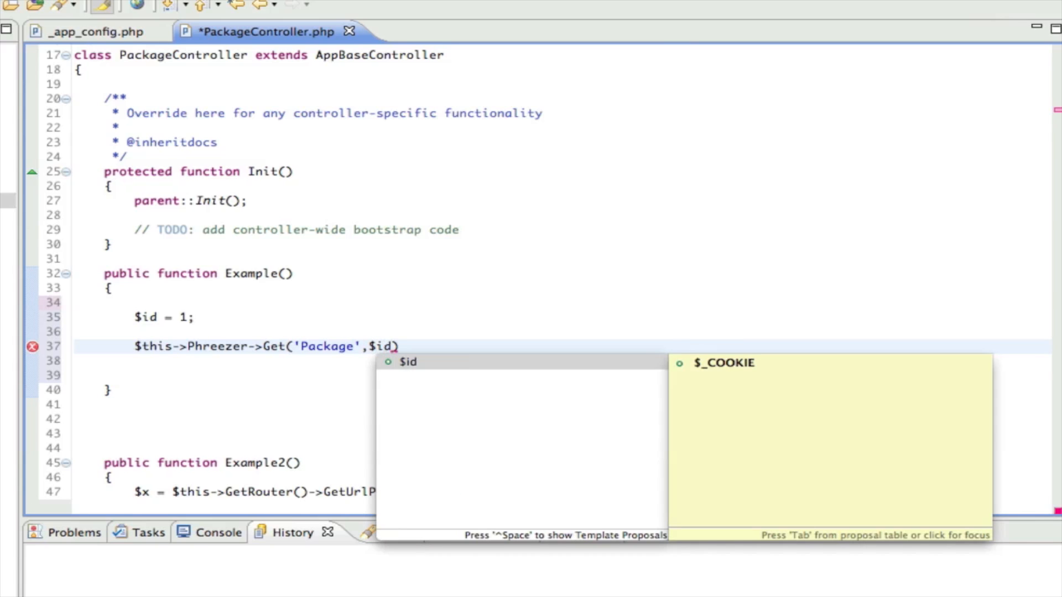
key(Escape)
key(Down)
key(Up)
key(End)
text(;)
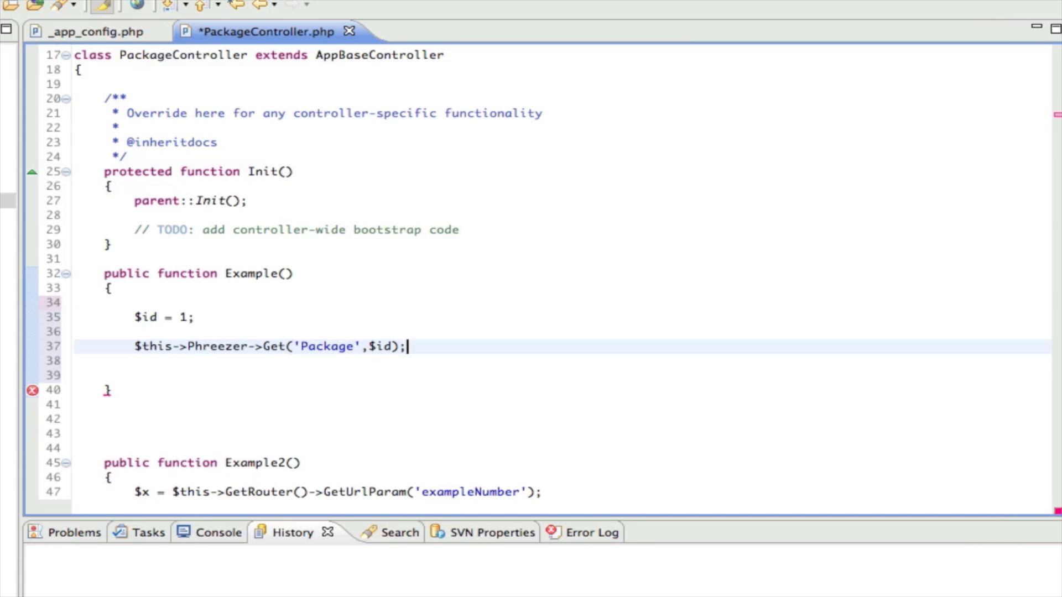
key(Return)
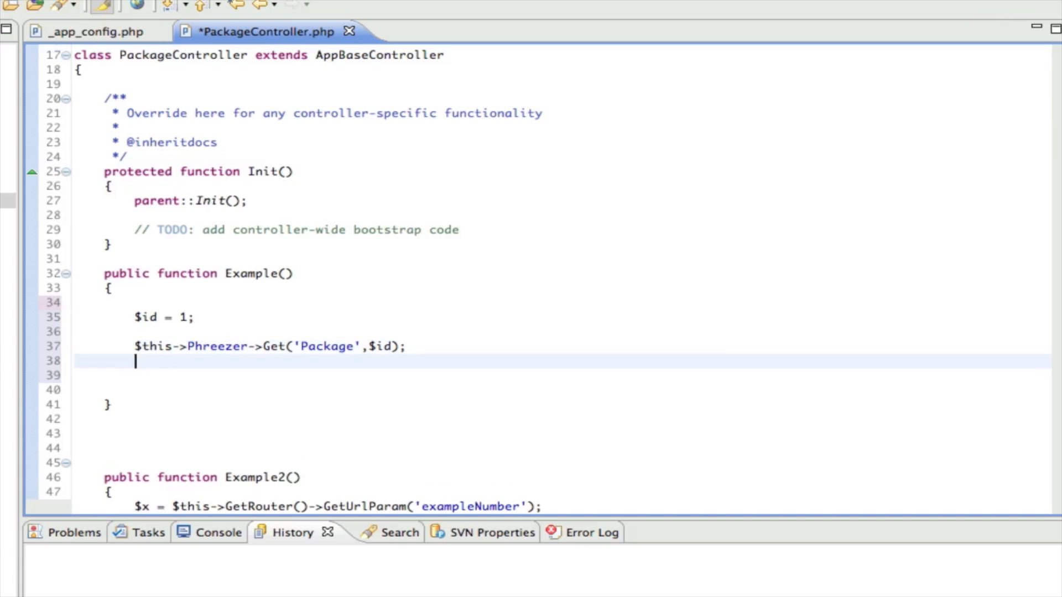
key(Return)
- Assign the Get result to $package, echo 'Package.Description = ' plus its Description, and save
click(143, 345)
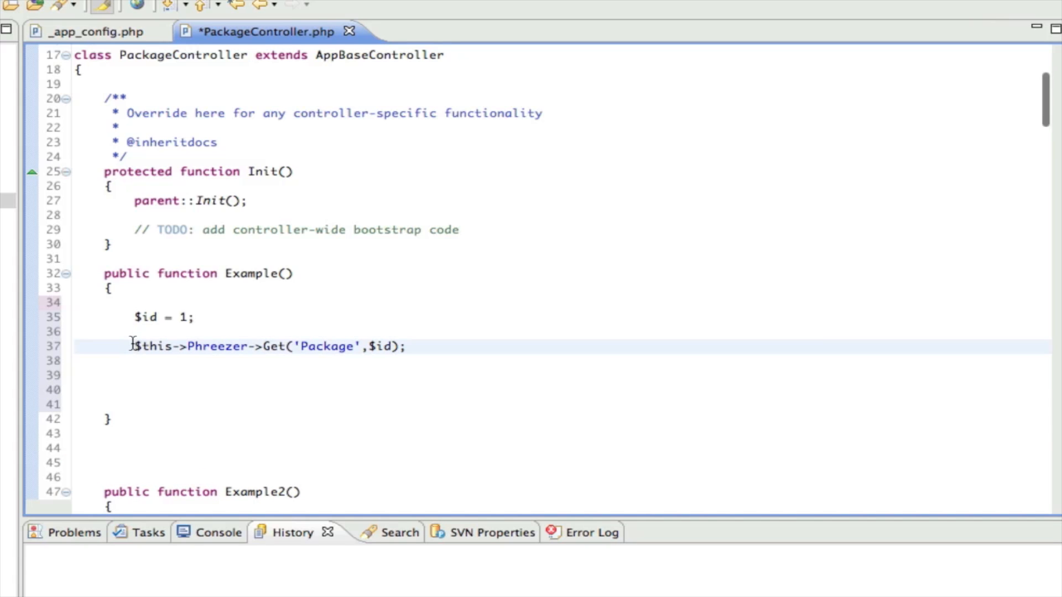
text($package)
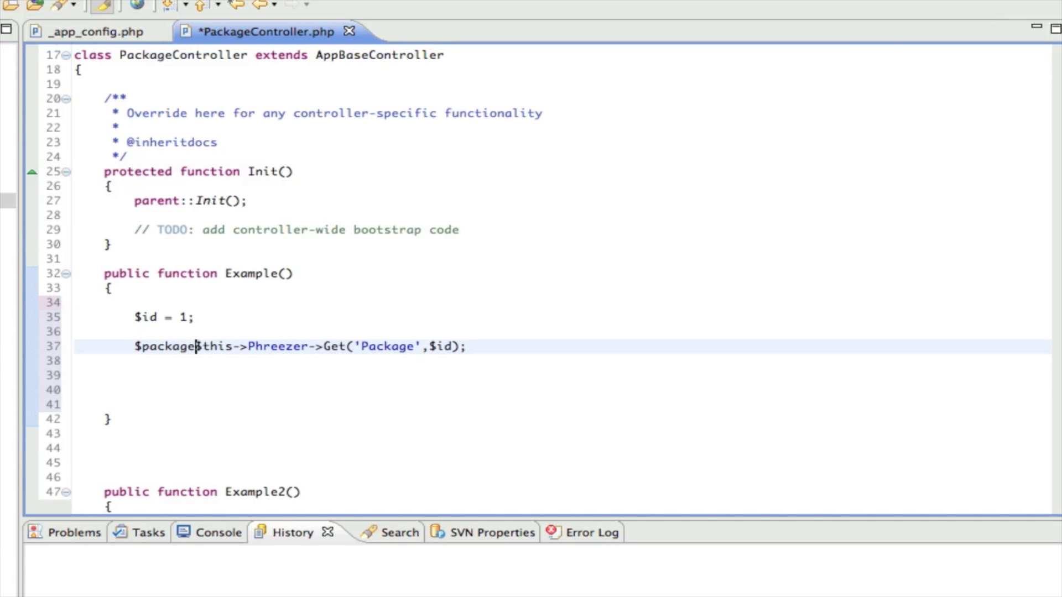
text( =)
click(161, 379)
text(ex)
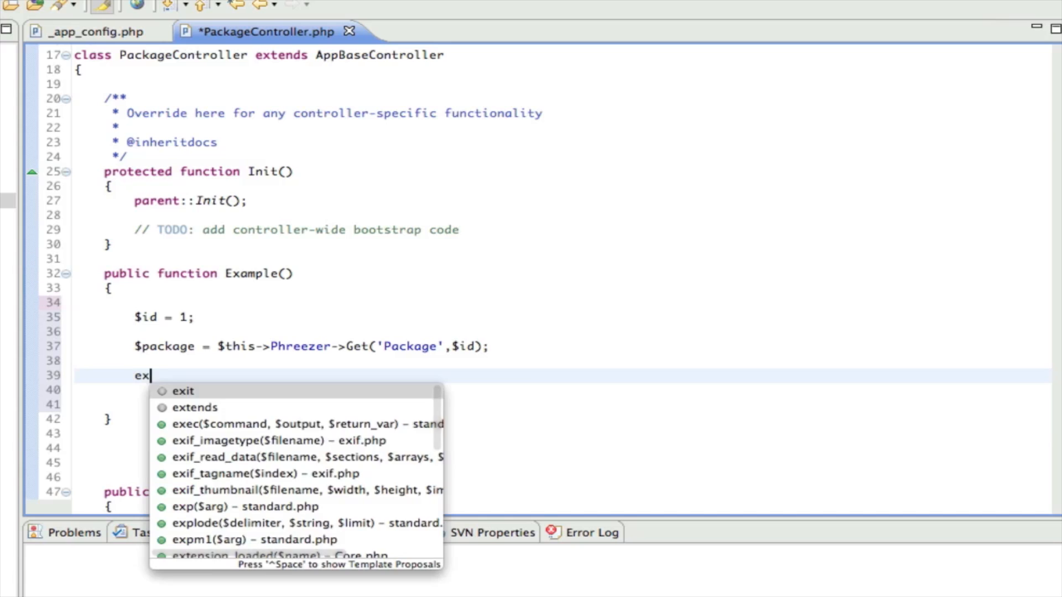
key(BackSpace)
text(cho $pagkage->)
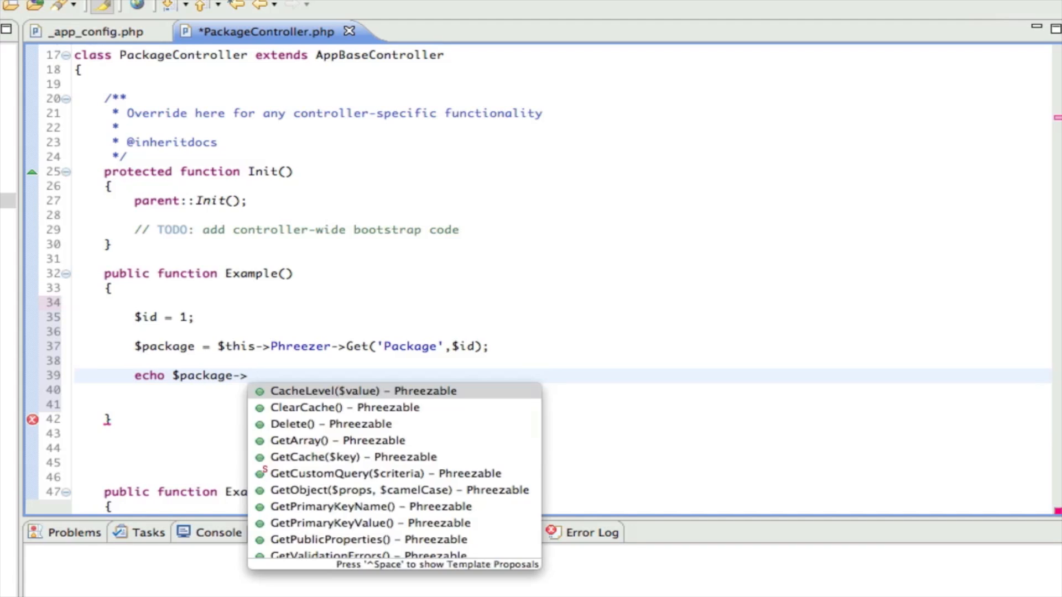
text(Desc)
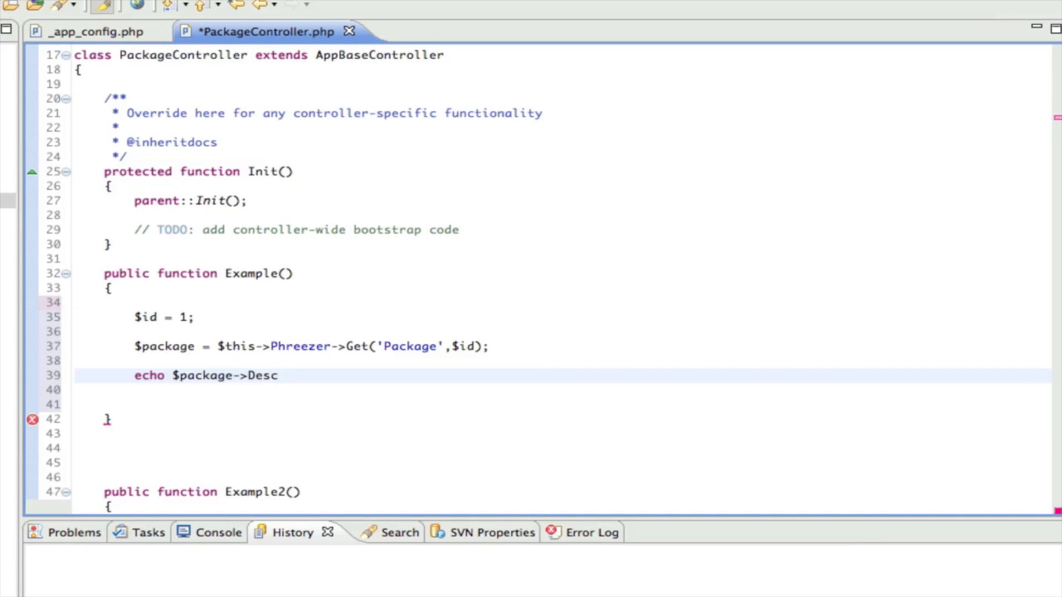
text(rip)
text(tion;)
click(173, 374)
text('' .)
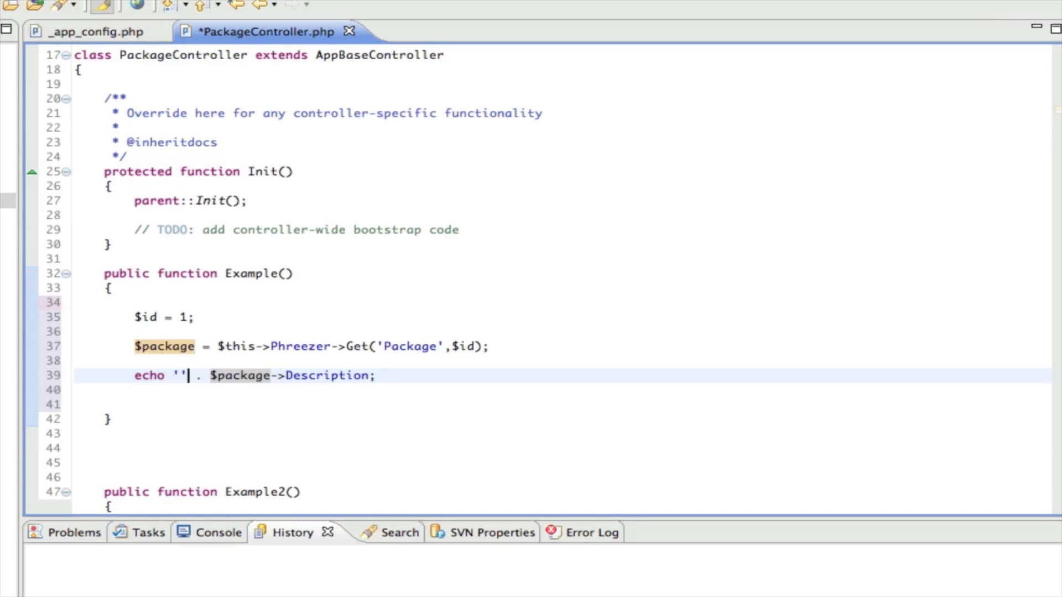
click(181, 375)
text(P)
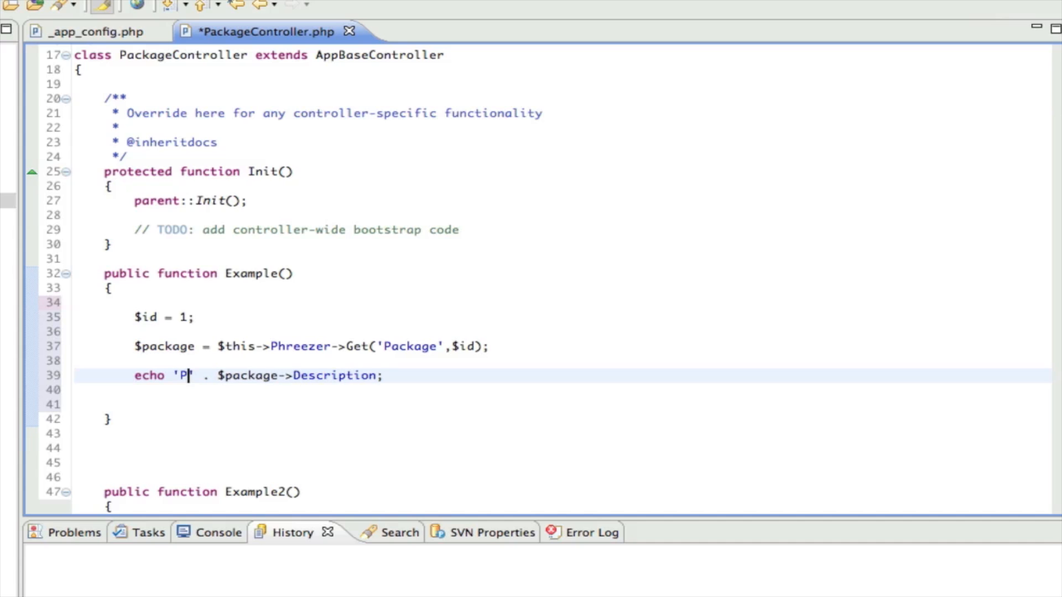
text(ackage.Desc)
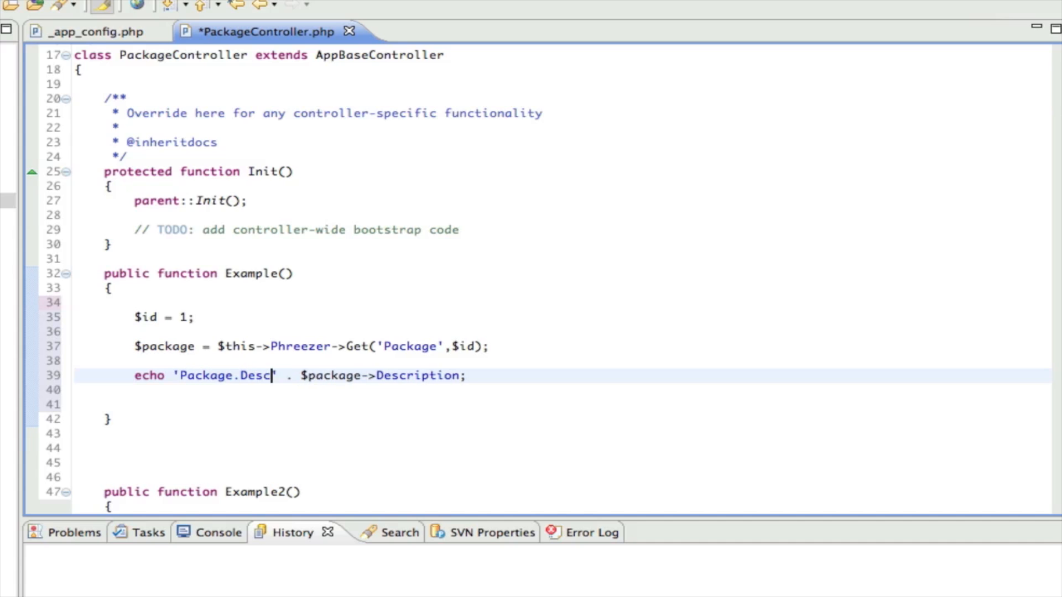
text(ription =)
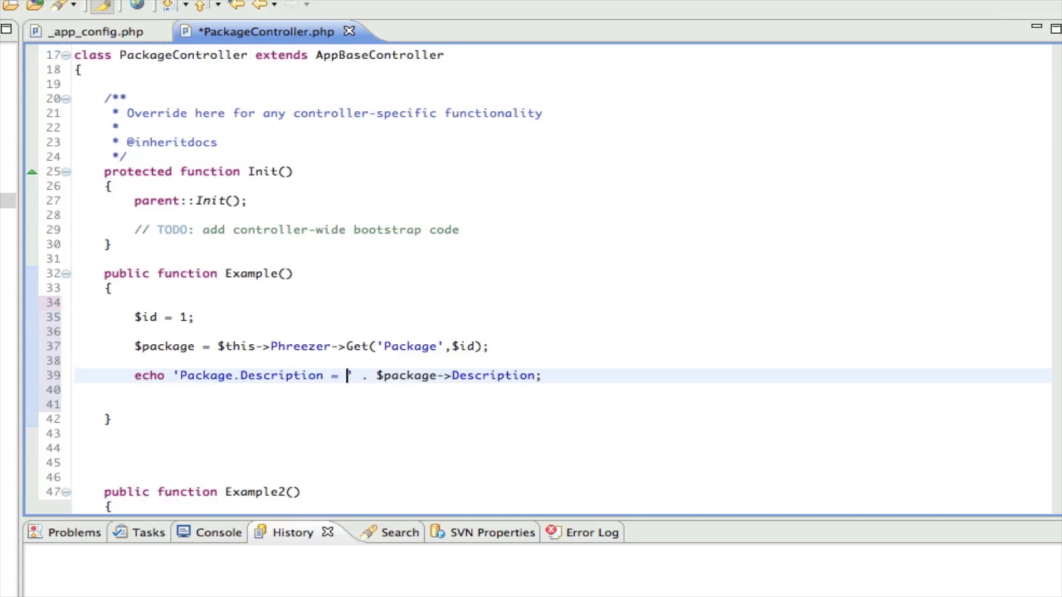
key(ctrl+s)
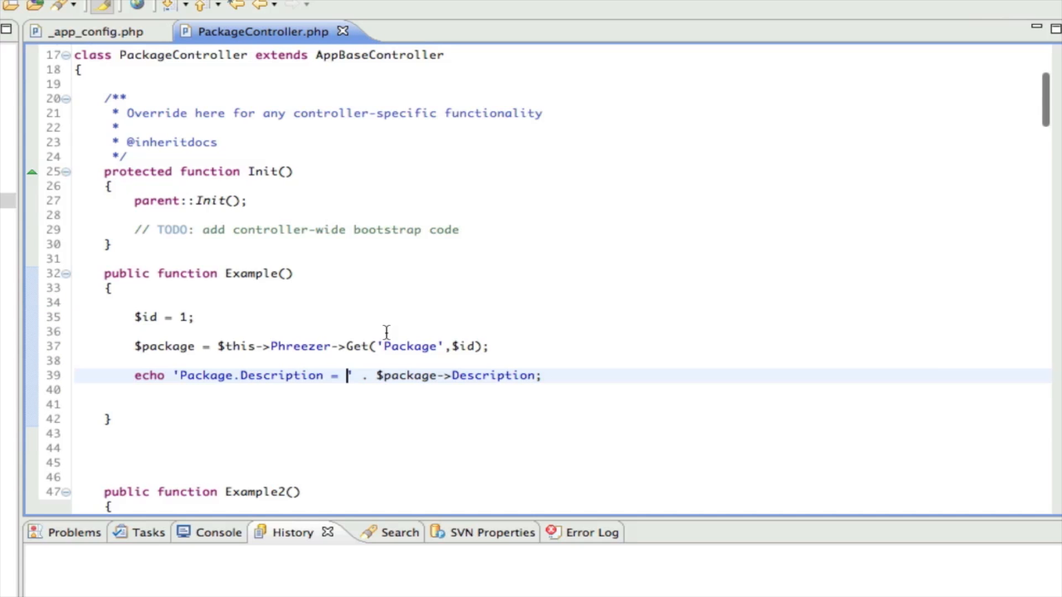
key(super+Tab)
key(super+Tab)
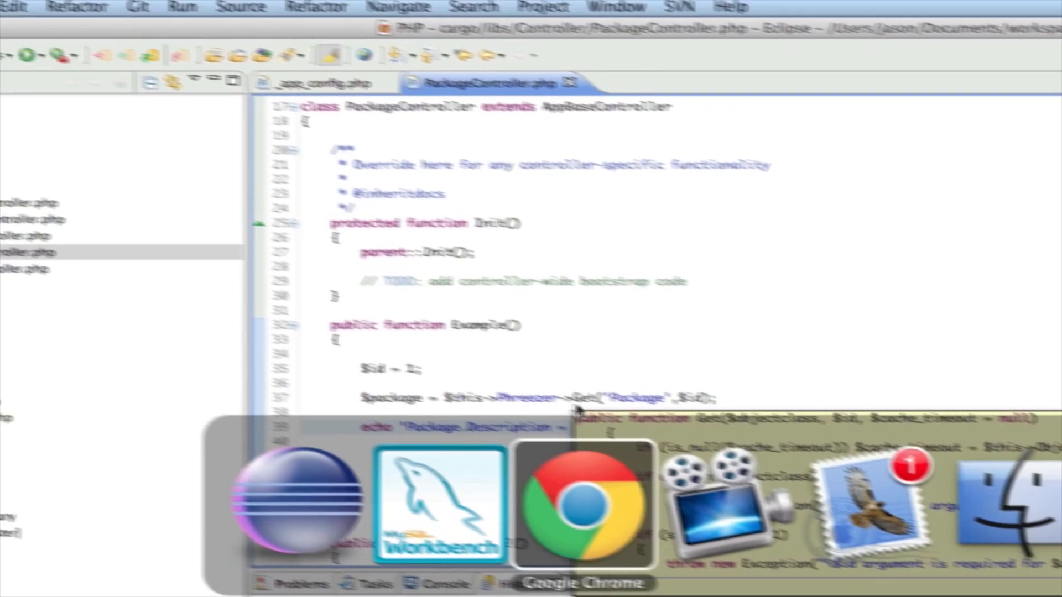
- Reload localhost/cargo/example/ to see Package.Description = office supplies
click(98, 95)
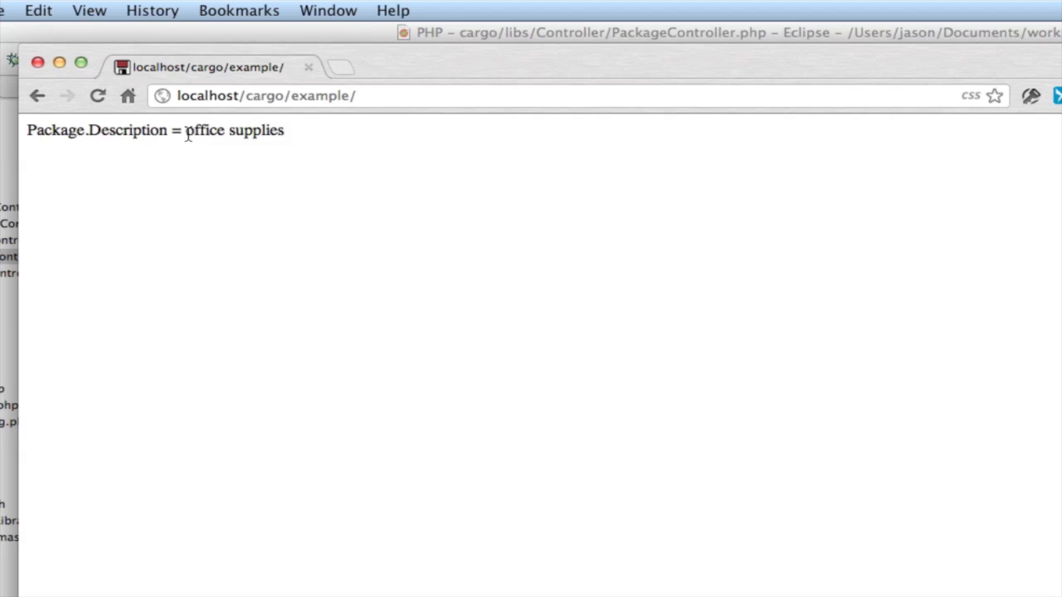
drag(186, 132, 284, 131)
click(297, 133)
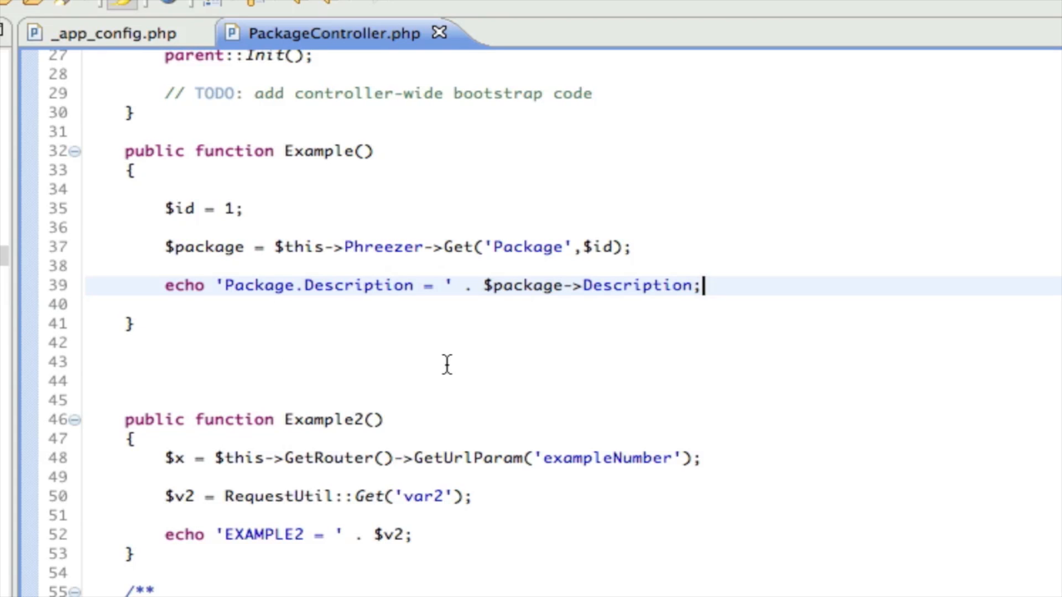
- Move the package lookup code from Example() into Example2(), replacing its $v2 and echo lines
click(328, 419)
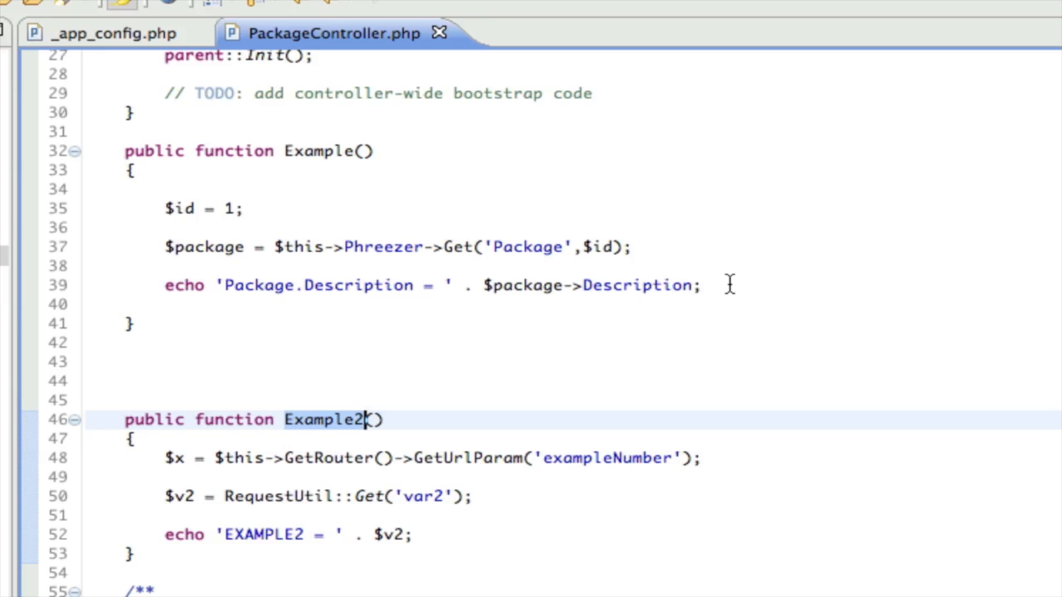
drag(718, 286, 2, 218)
key(ctrl+c)
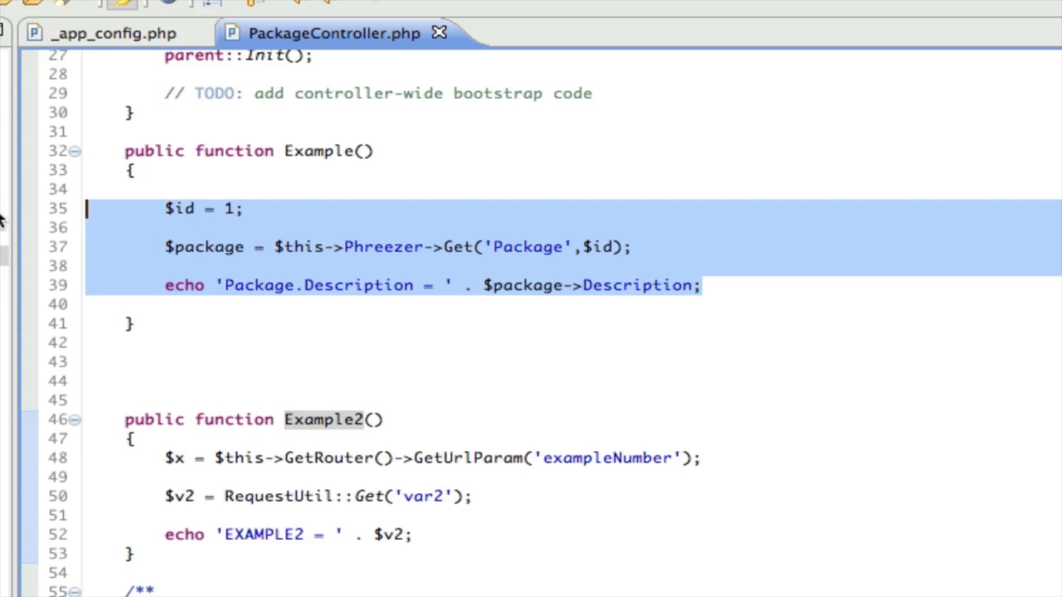
key(Delete)
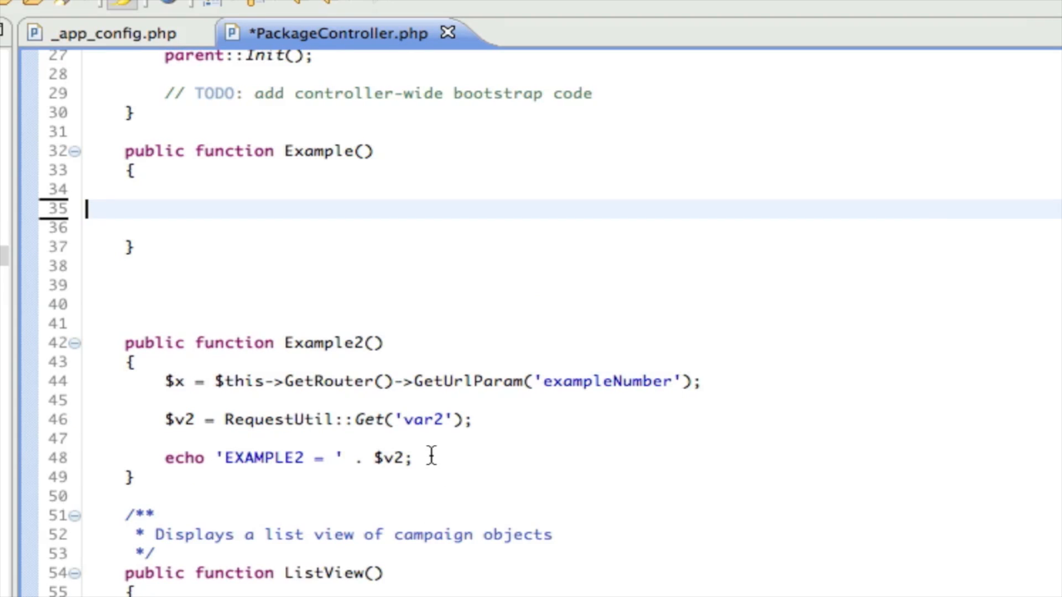
drag(431, 456, 87, 401)
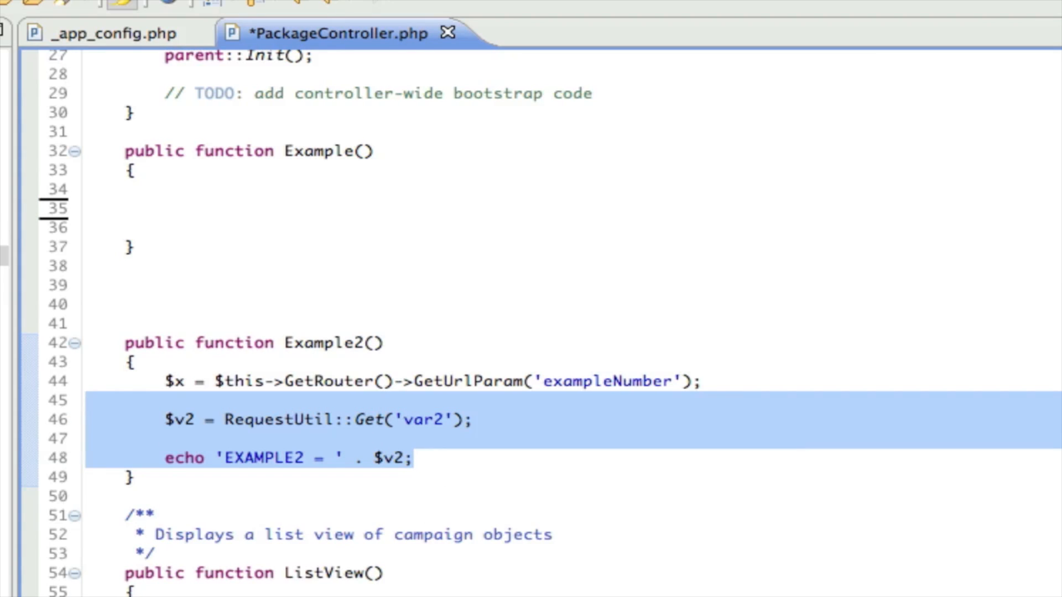
key(Delete)
key(ctrl+v)
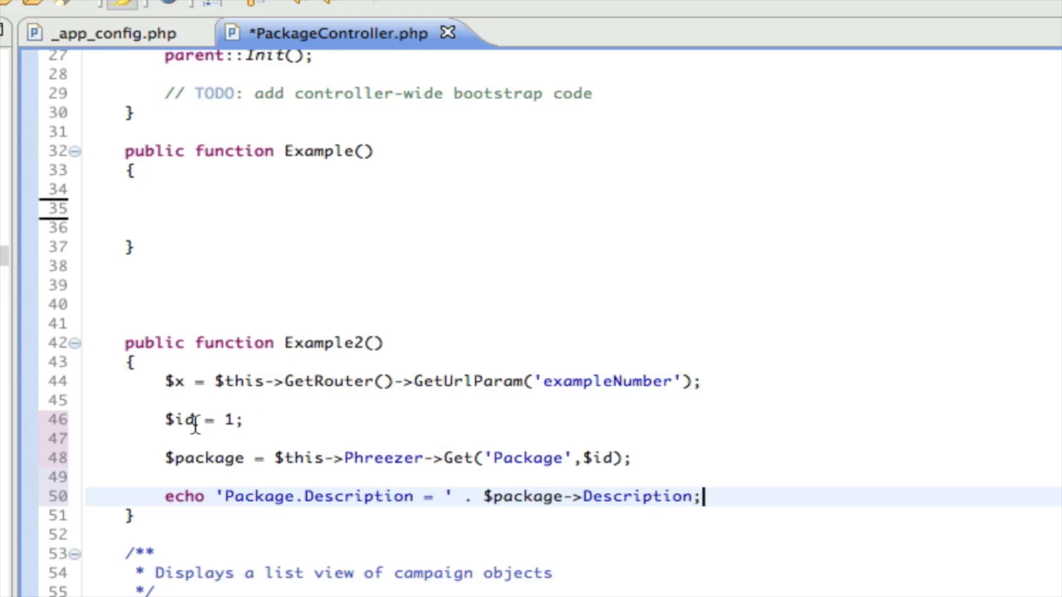
- Rename $x to $id, drop the hard-coded $id = 1; line, and save the controller
click(183, 381)
key(BackSpace)
text(id)
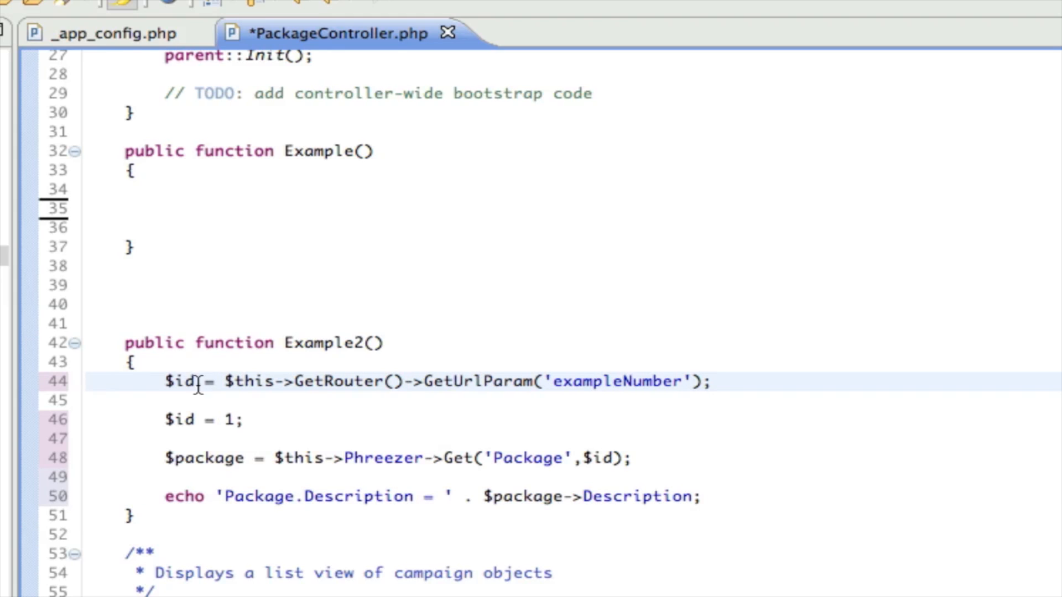
click(740, 342)
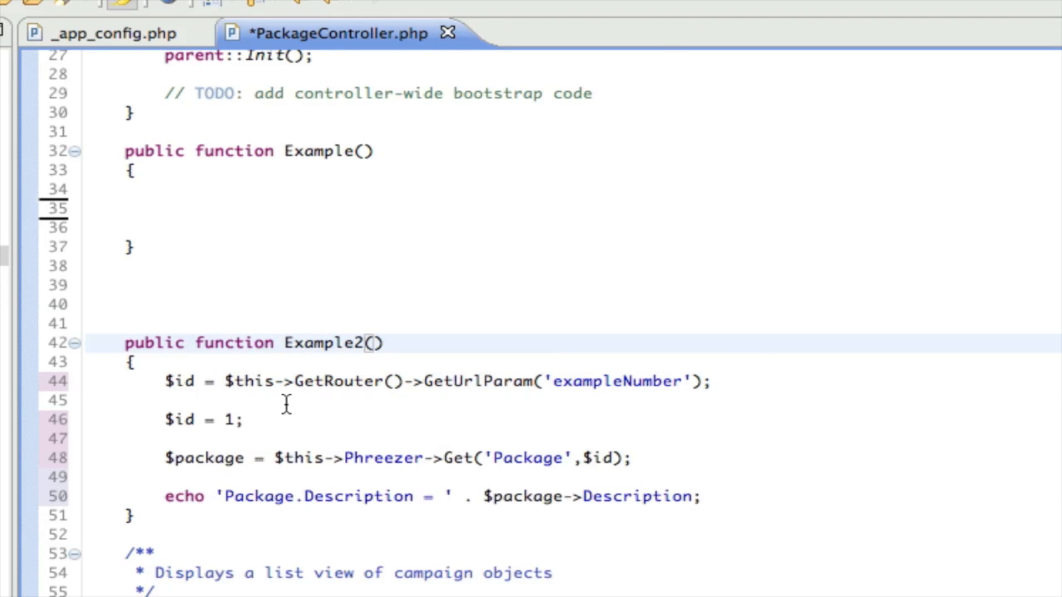
drag(249, 420, 41, 406)
key(Delete)
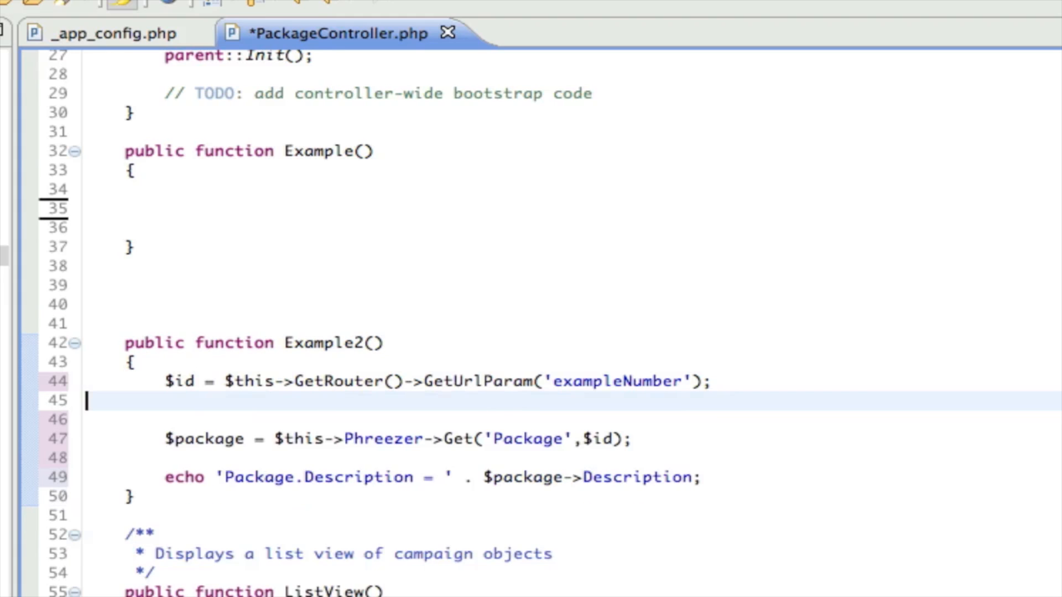
key(BackSpace)
key(ctrl+s)
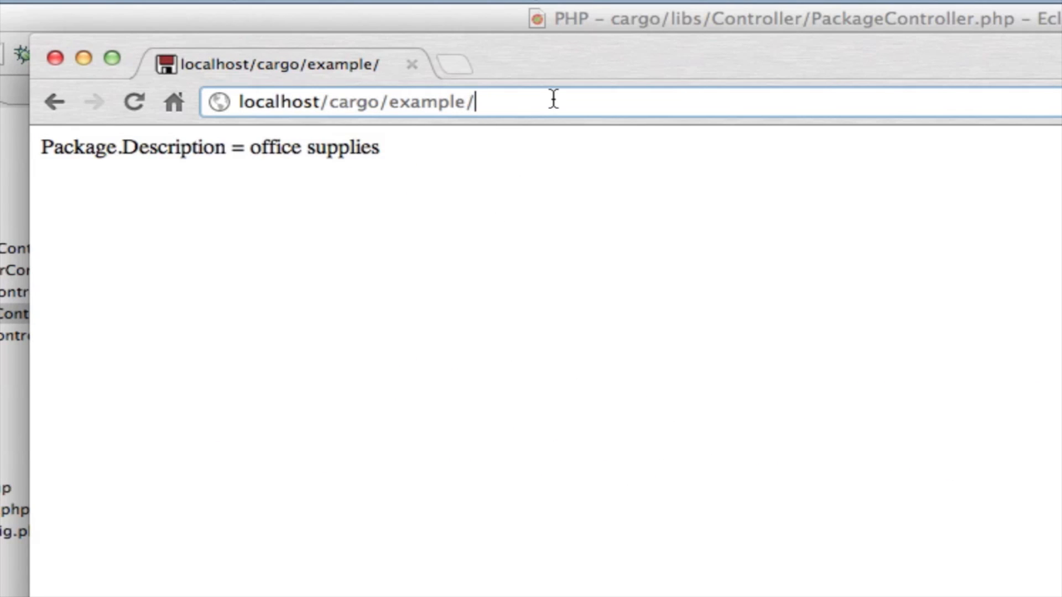
text(1)
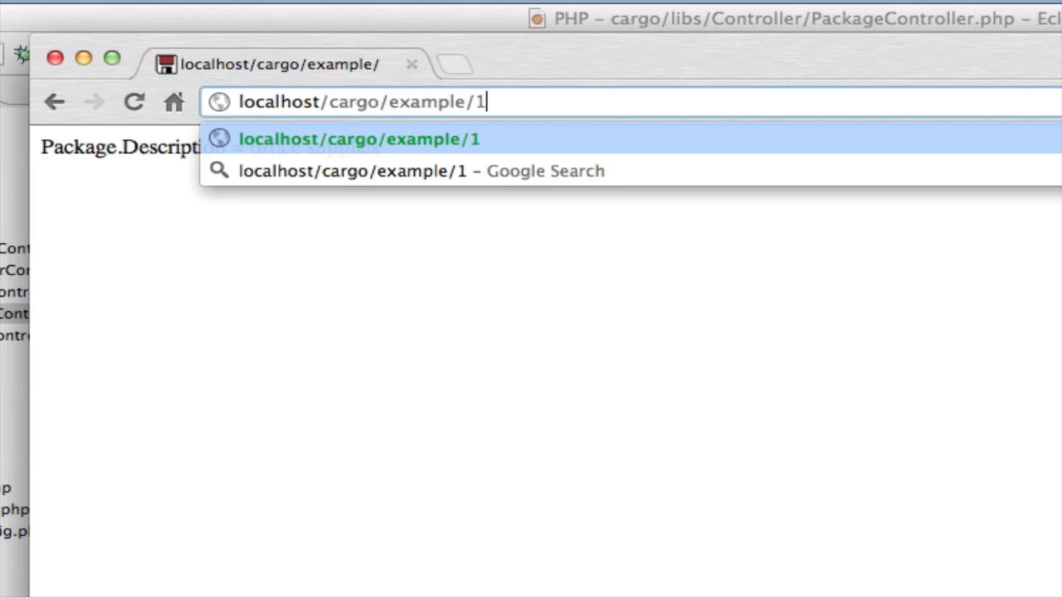
- Load example/1, example/2 and example/3 to show office supplies, materials and widgets
key(Return)
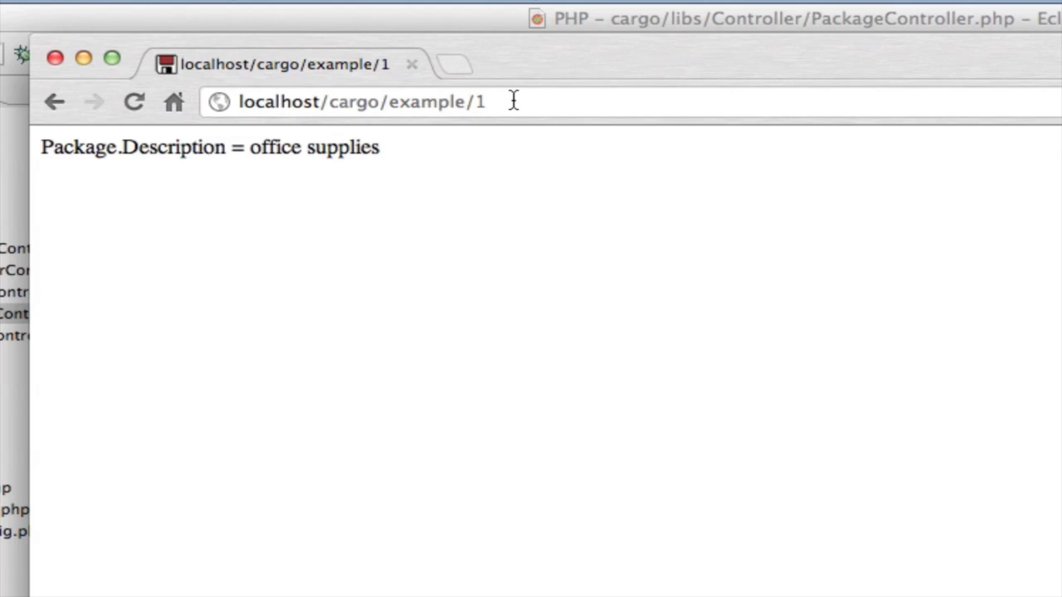
click(513, 99)
key(BackSpace)
text(2)
key(Return)
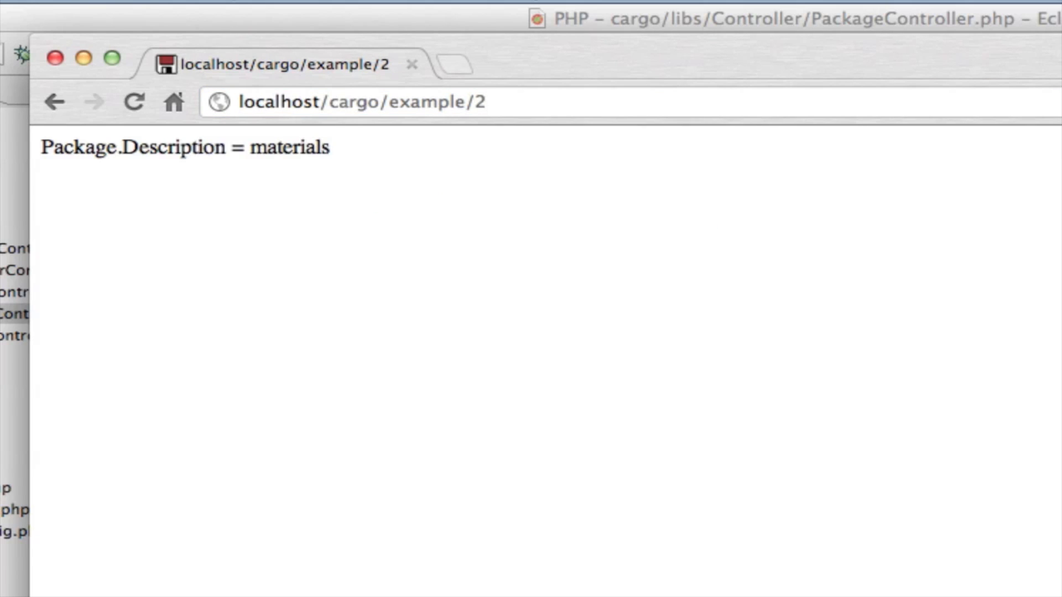
click(531, 101)
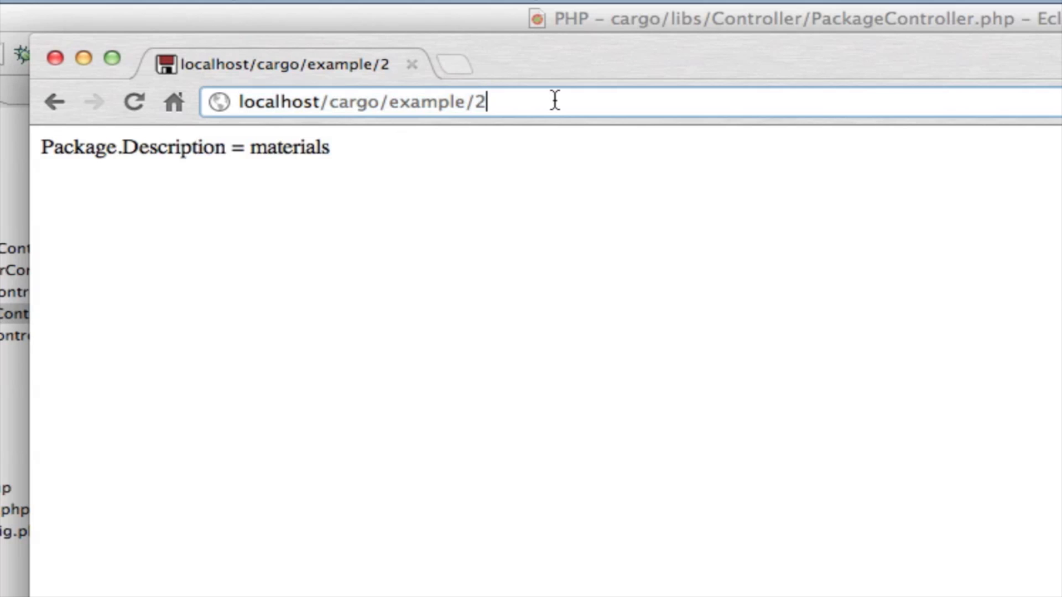
key(BackSpace)
text(3)
key(Return)
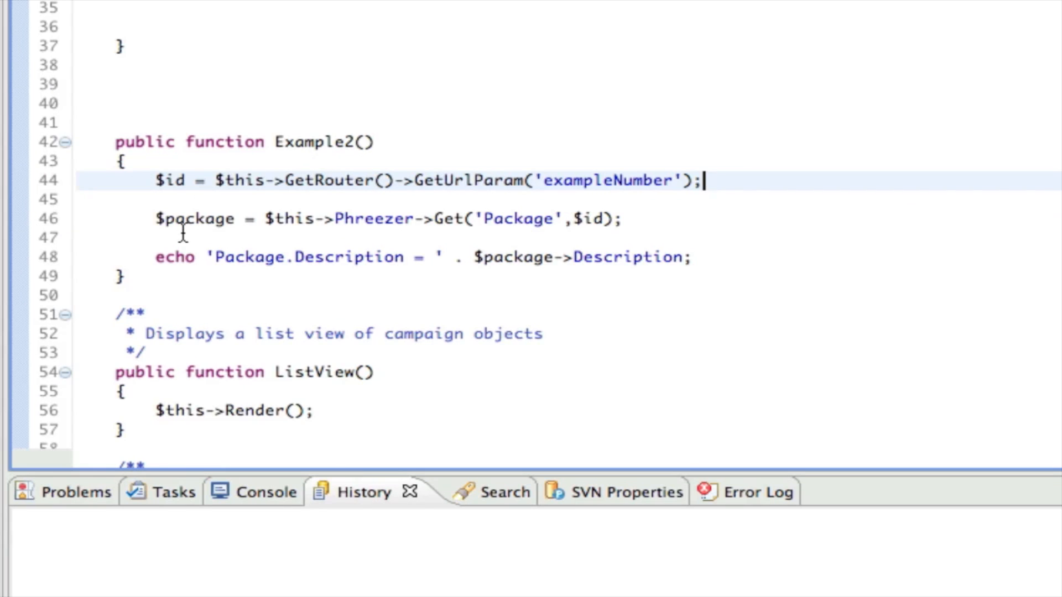
- In Example2 set $package->Description to 'updated description' and call $package->Save();
click(623, 218)
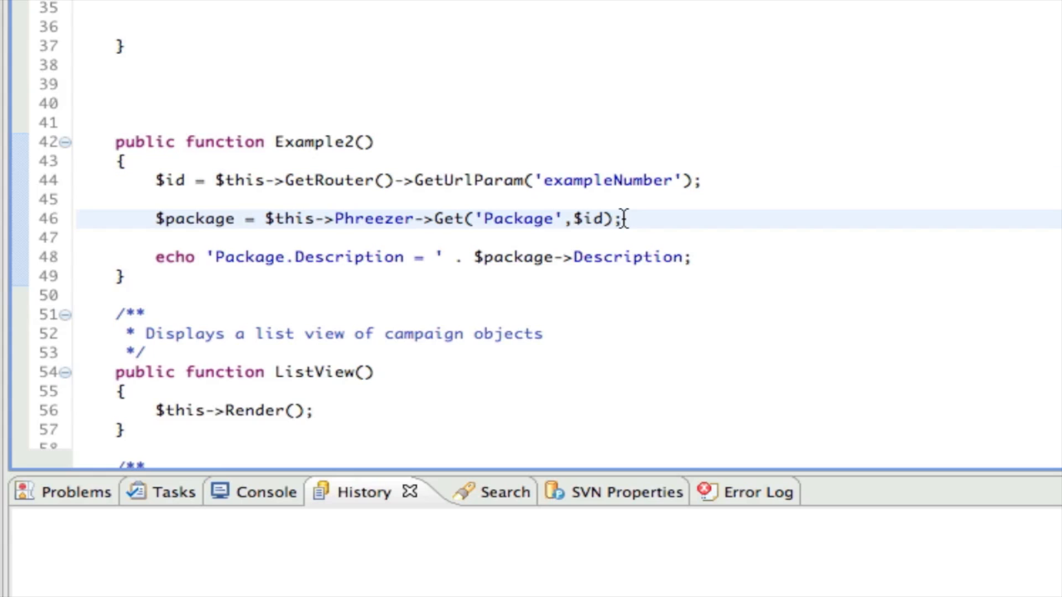
key(Return)
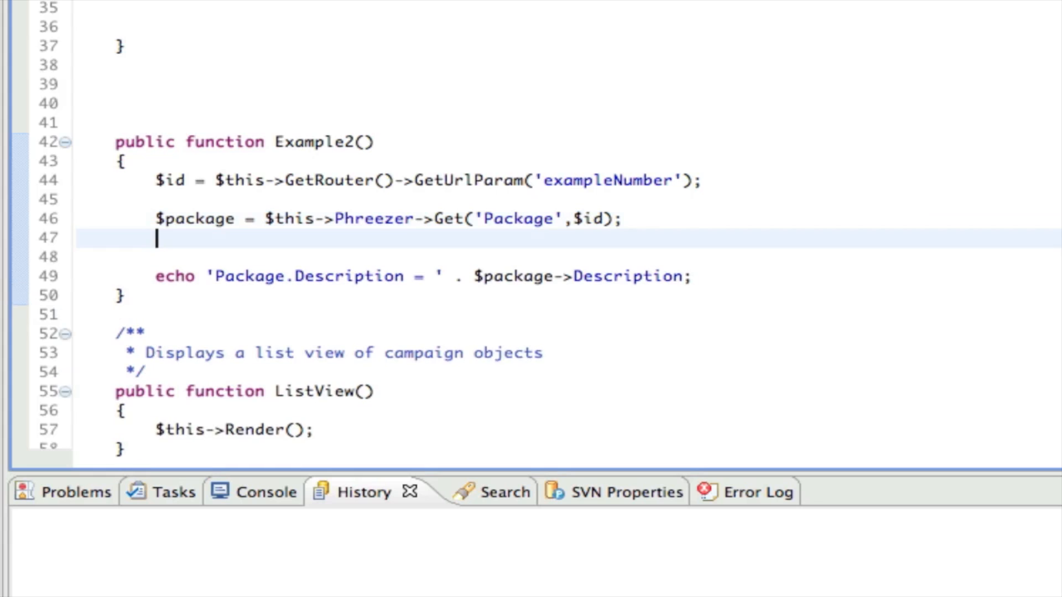
key(Return)
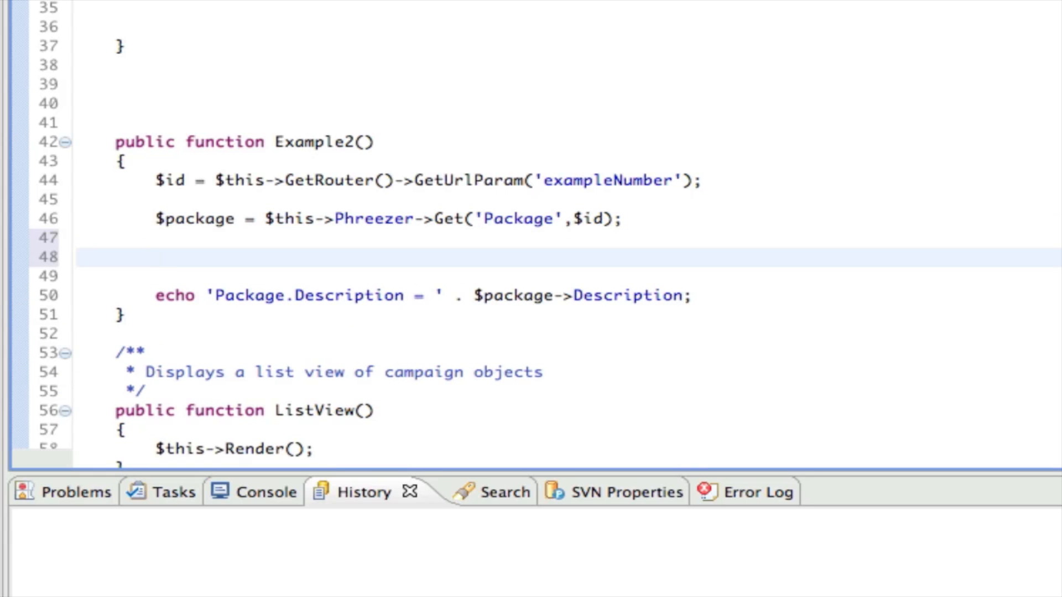
text($package)
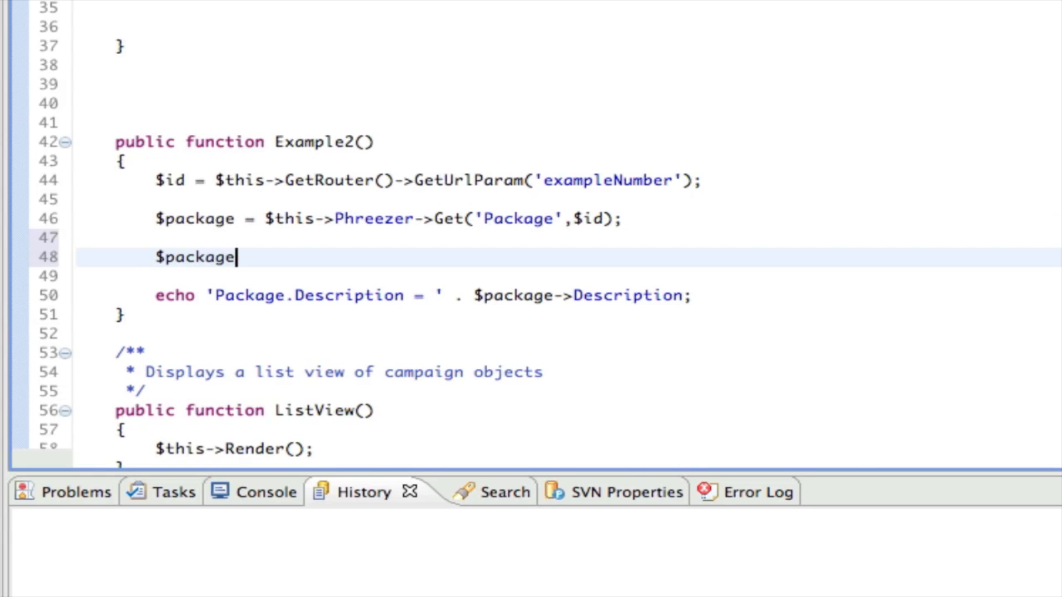
text(->Des)
text(cription = )
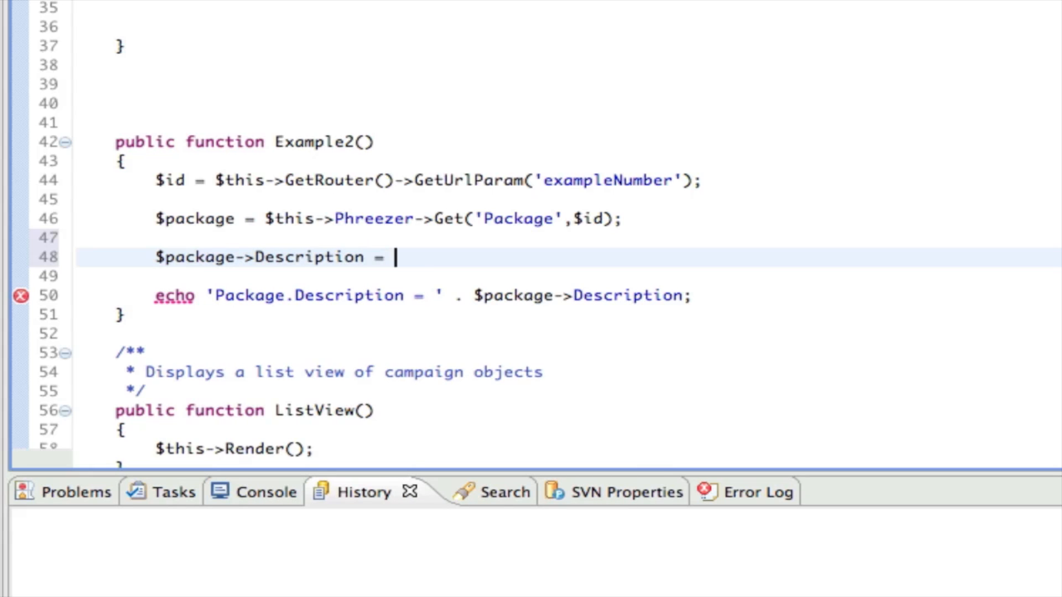
text(')
key(Right)
text(;)
key(Left)
key(Left)
text(upda)
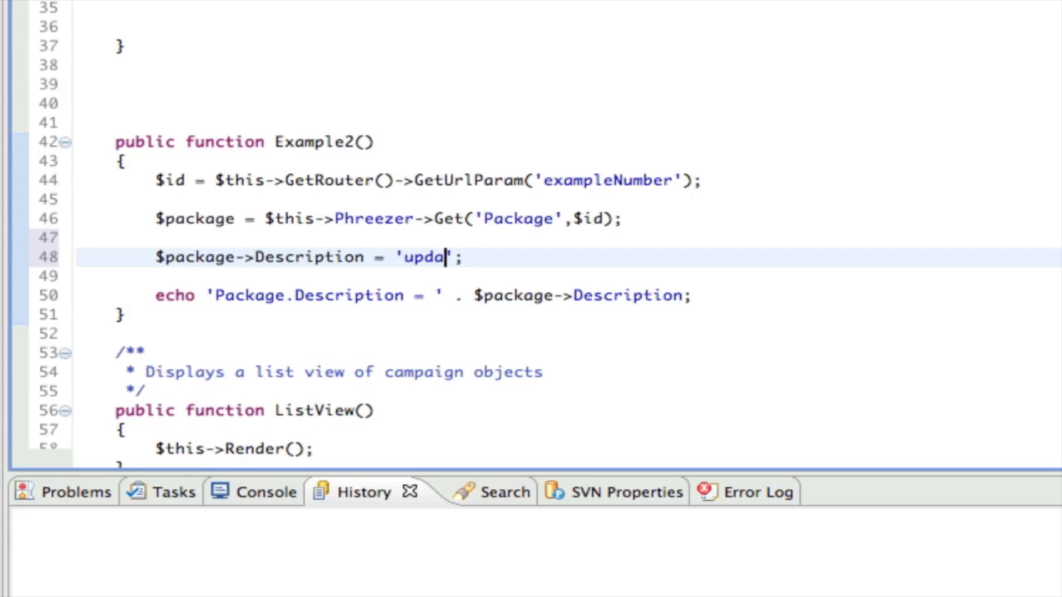
text(ted descr)
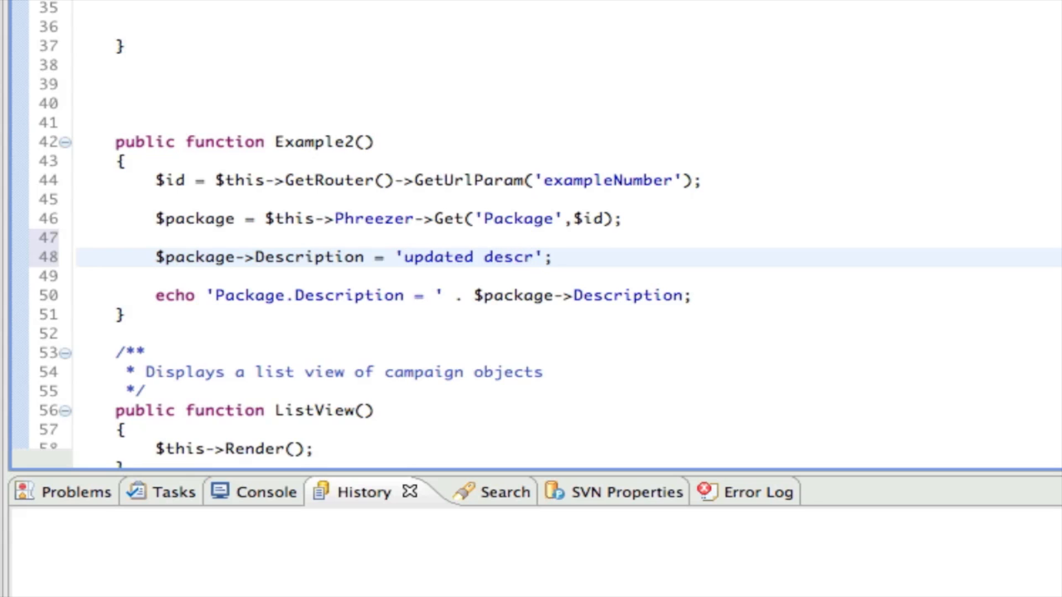
text(iption)
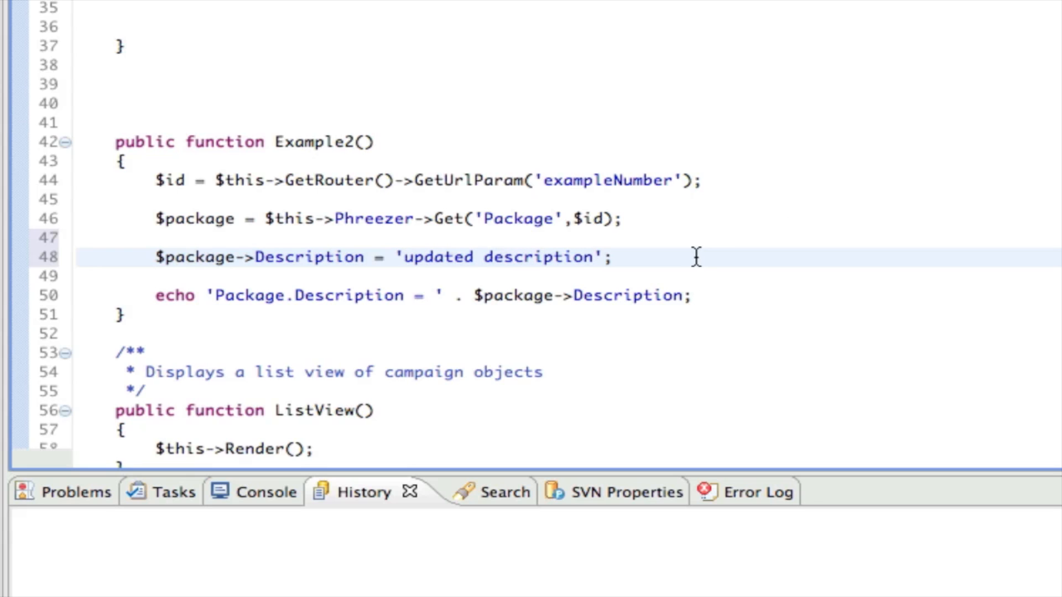
key(Right)
key(Right)
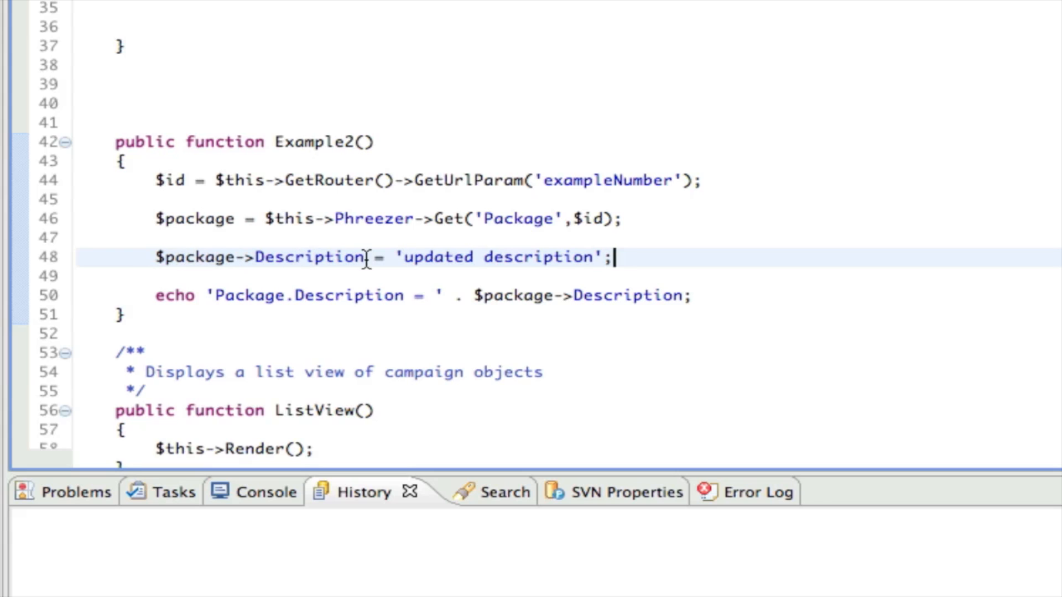
key(Return)
key(Return)
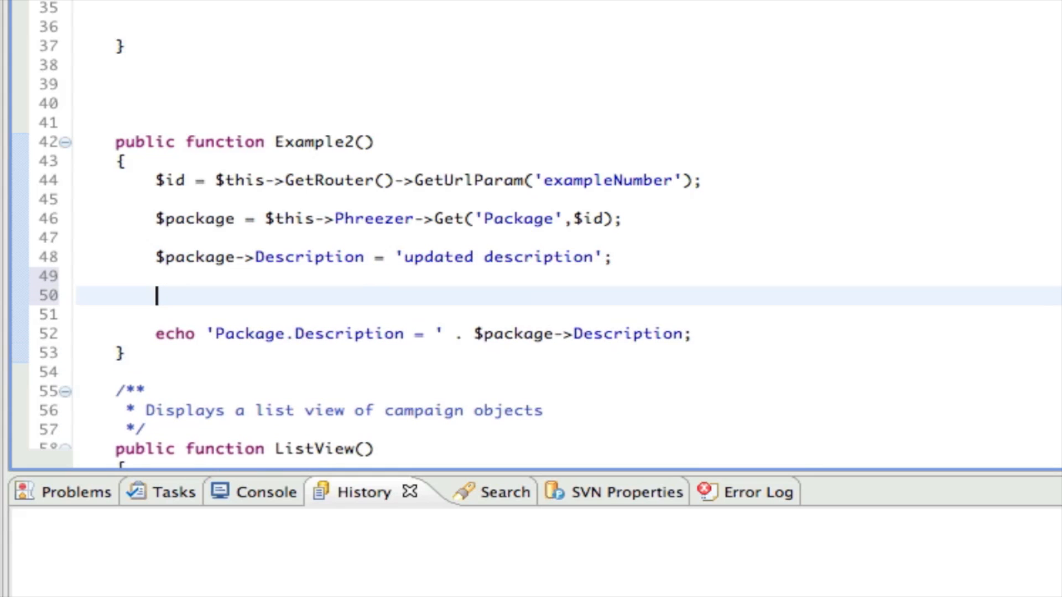
text($package)
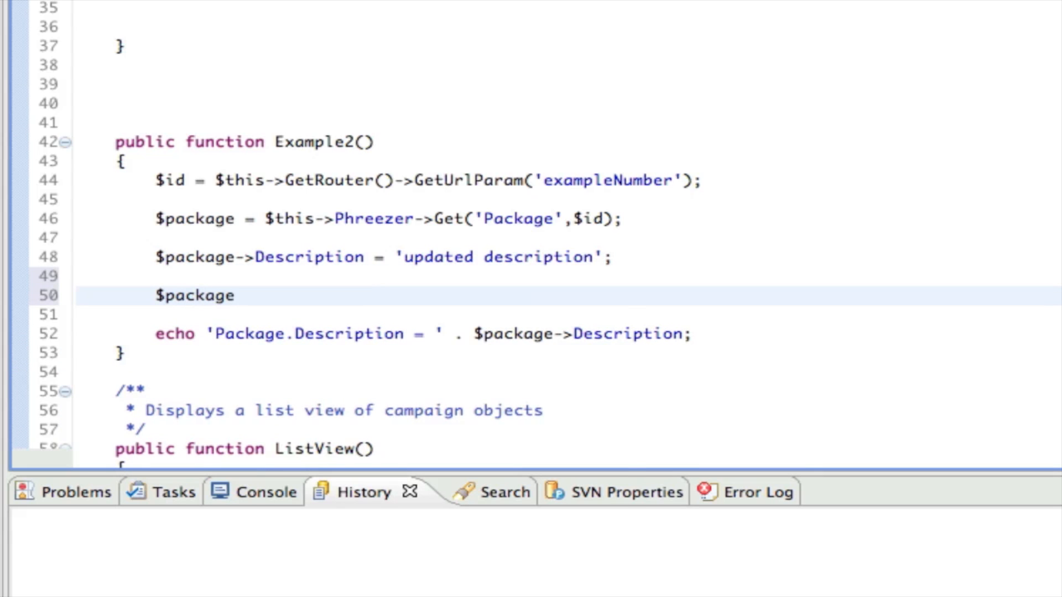
text(->S)
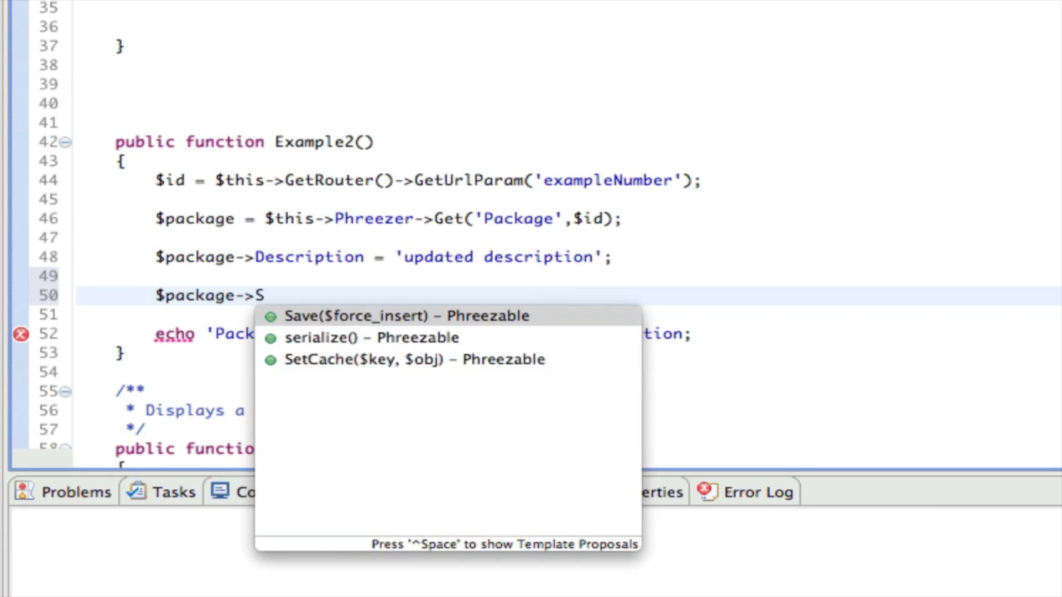
text(ave();)
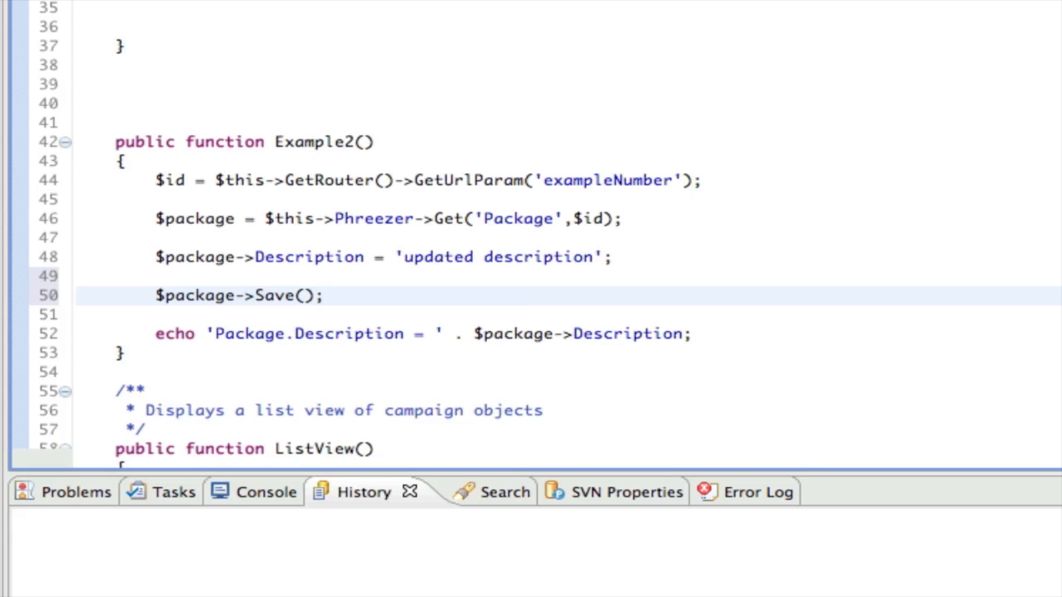
double_click(282, 257)
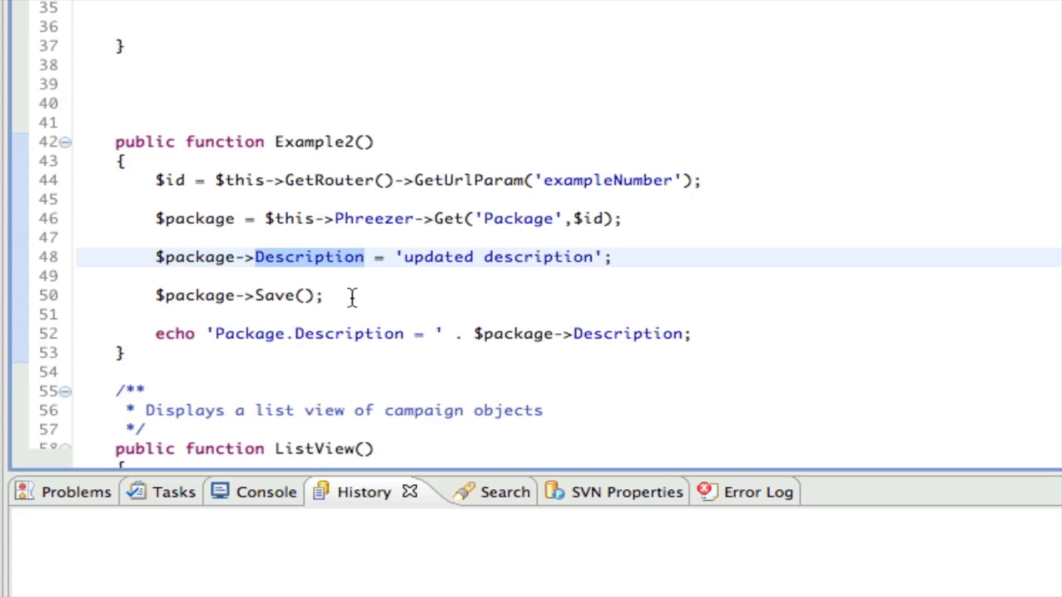
click(444, 314)
- Reload example/3 in Chrome to see 'updated description', then return to Eclipse
key(super+Tab)
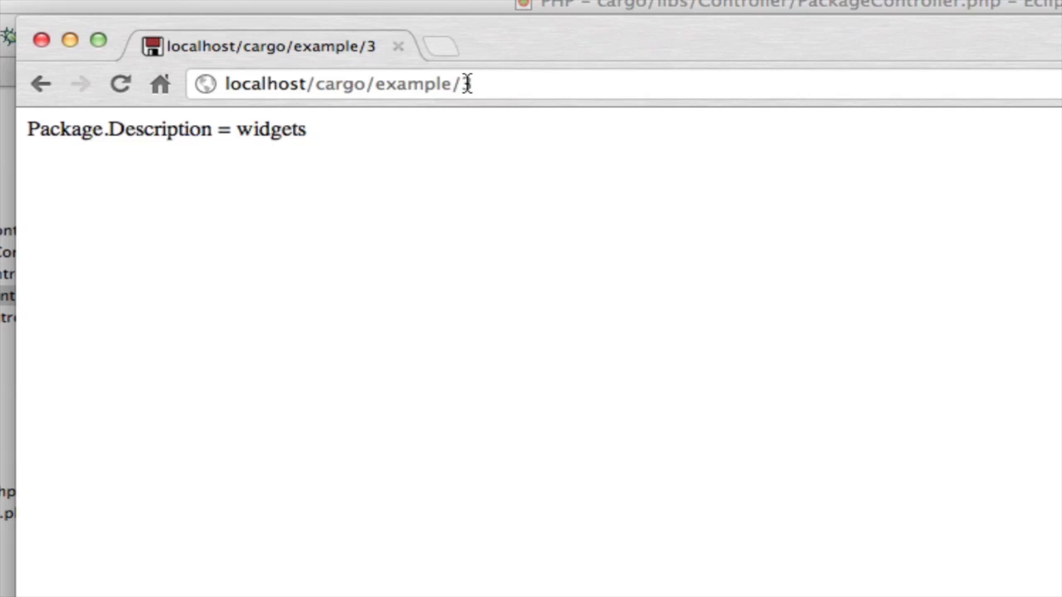
click(121, 84)
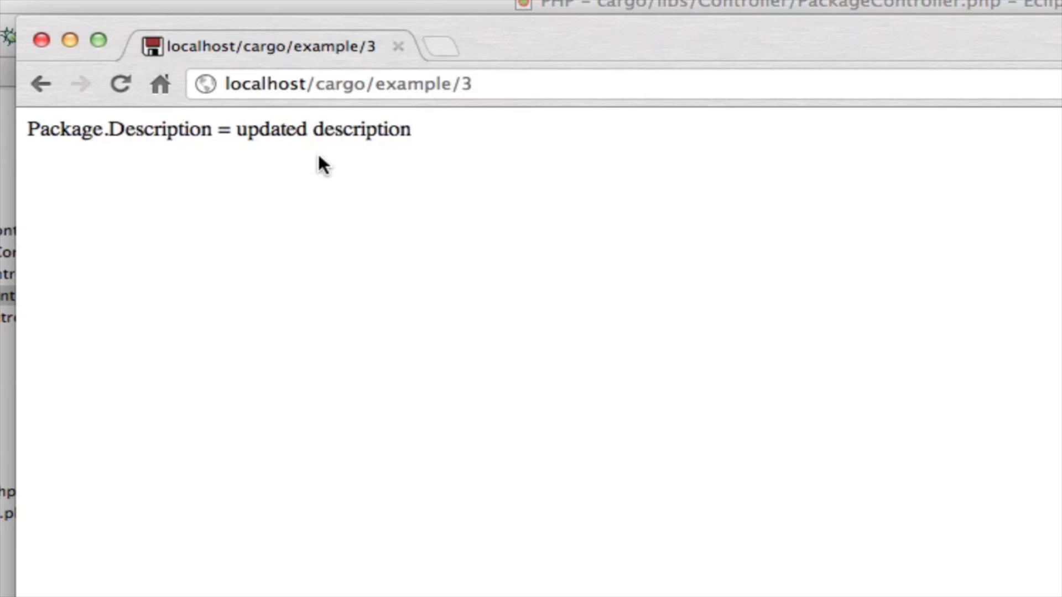
click(14, 10)
- Comment out the Description assignment and Save() lines, save, and reload the page
click(198, 277)
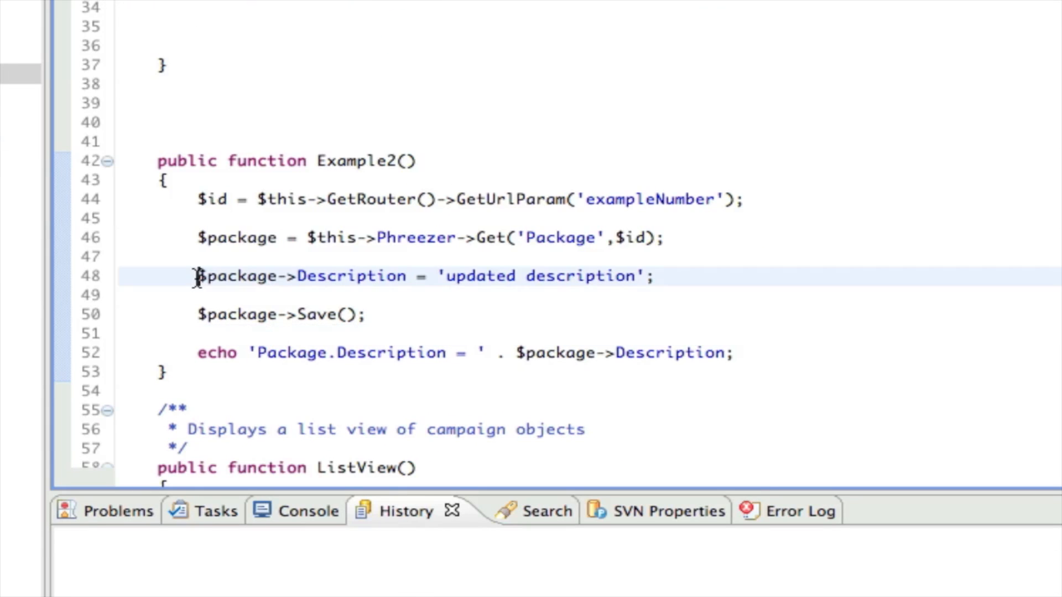
text(//)
click(197, 315)
text(//)
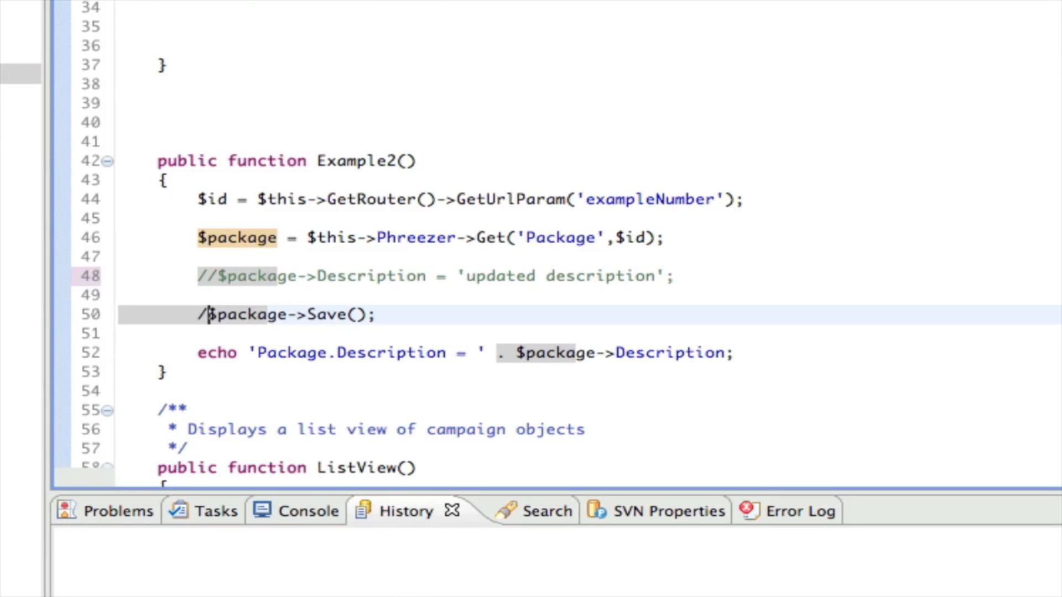
key(ctrl+s)
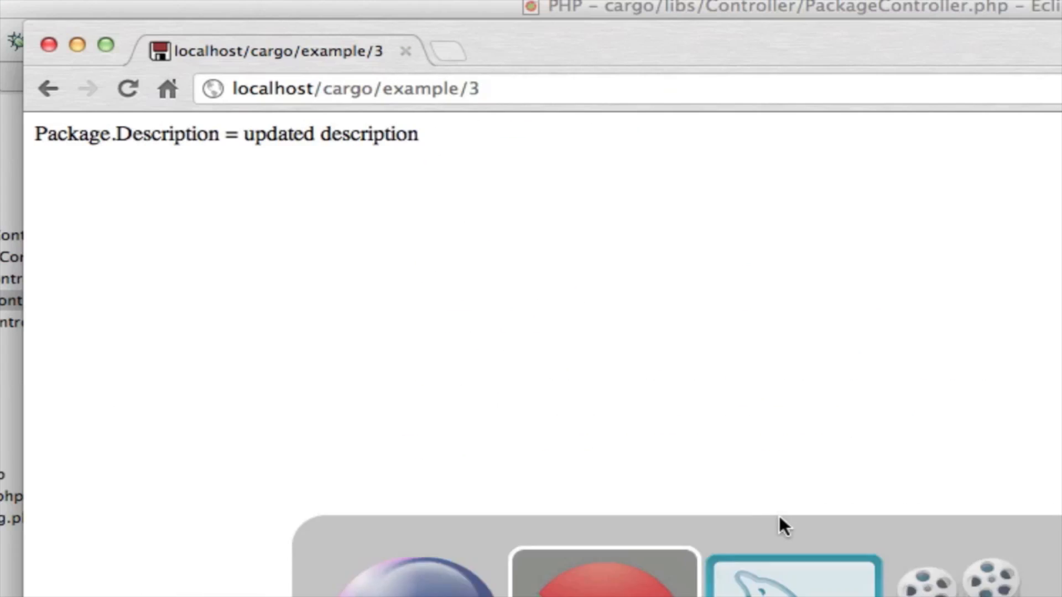
click(131, 85)
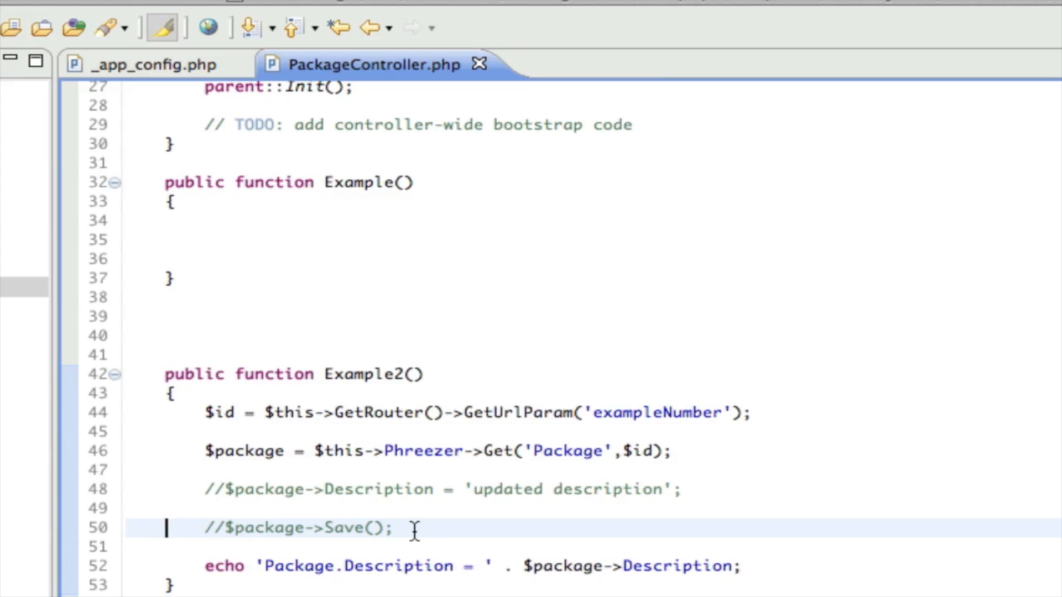
- In Example() query all Packages with $this->Phreezer->Query('Package')
click(239, 228)
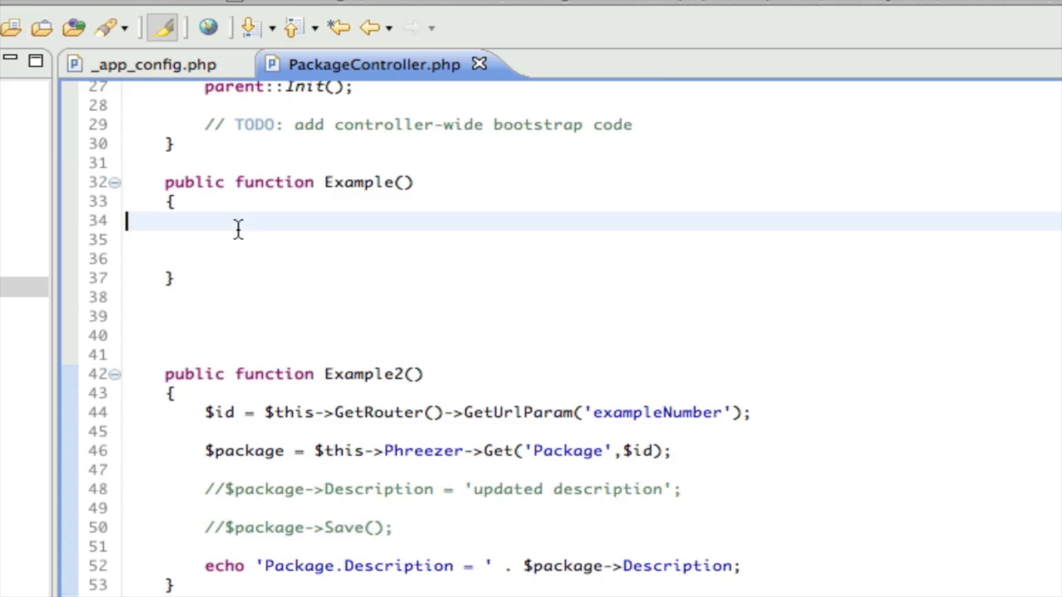
key(Tab)
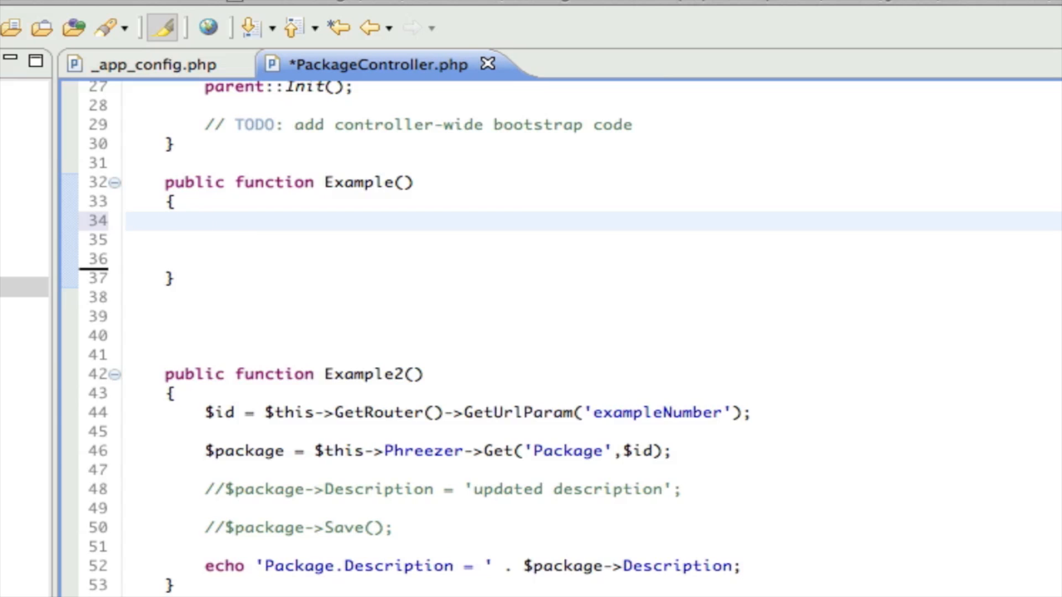
key(Return)
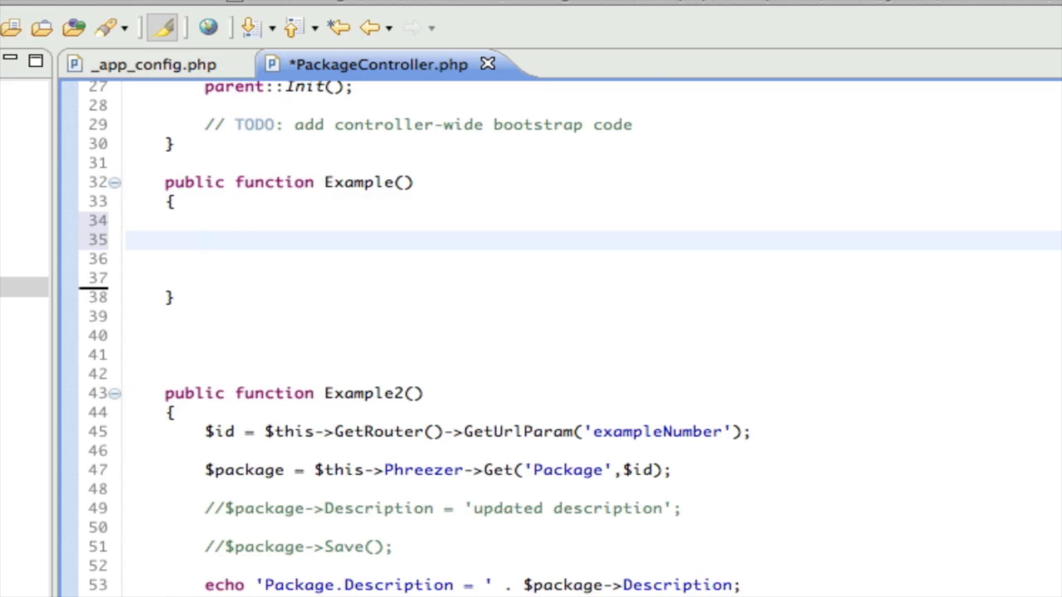
text($pac)
text(kages =)
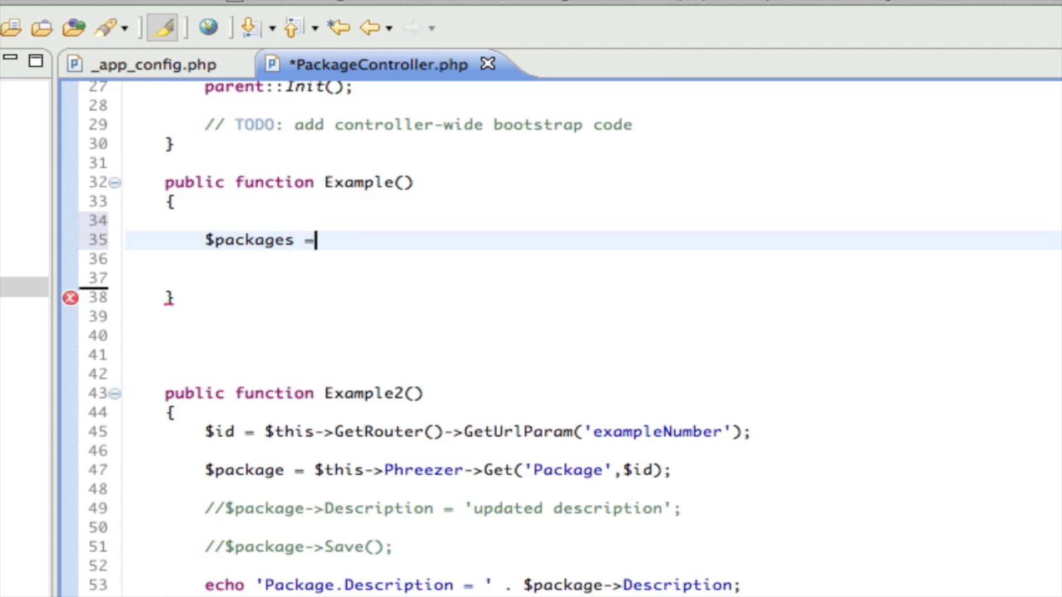
text( $this->)
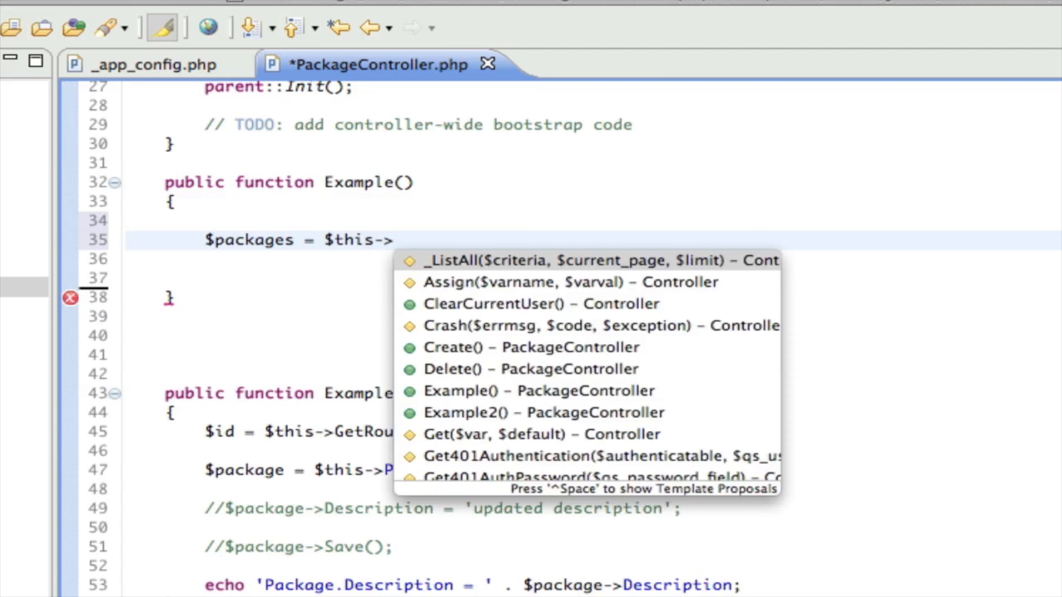
text(Phr)
key(Return)
text(->)
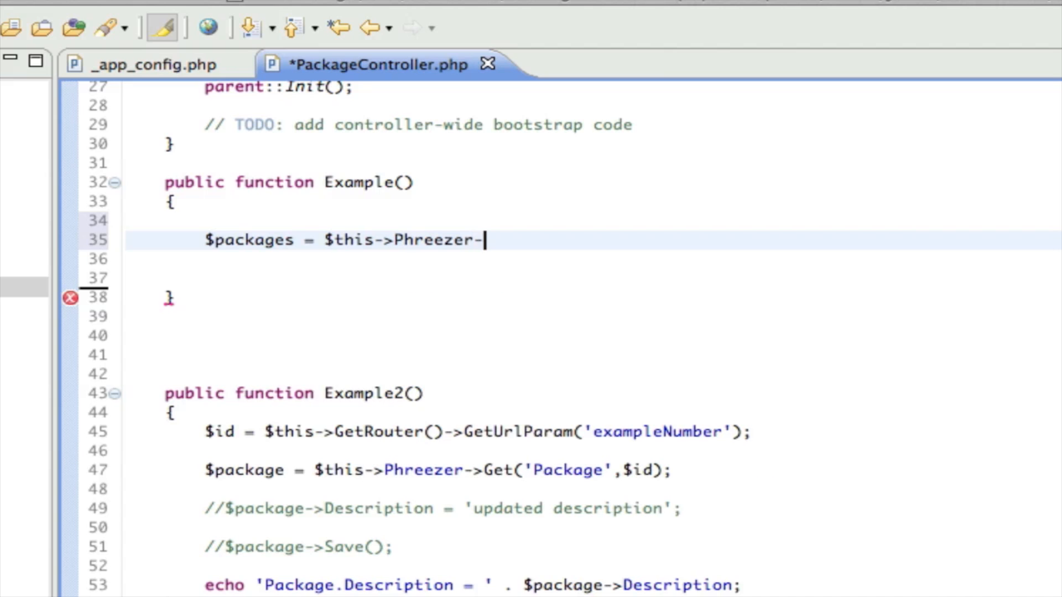
text(Q)
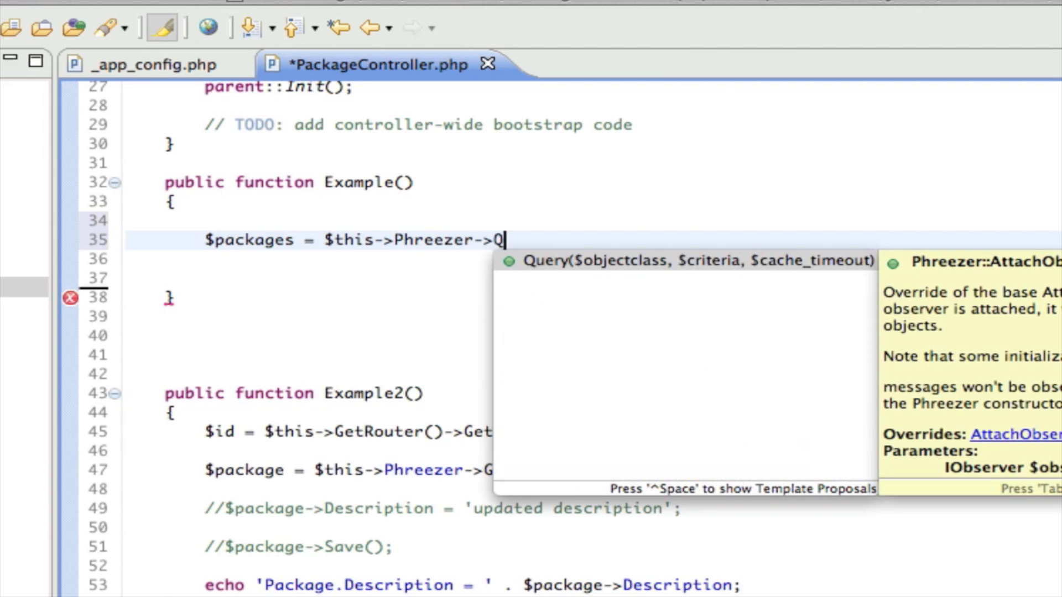
key(Return)
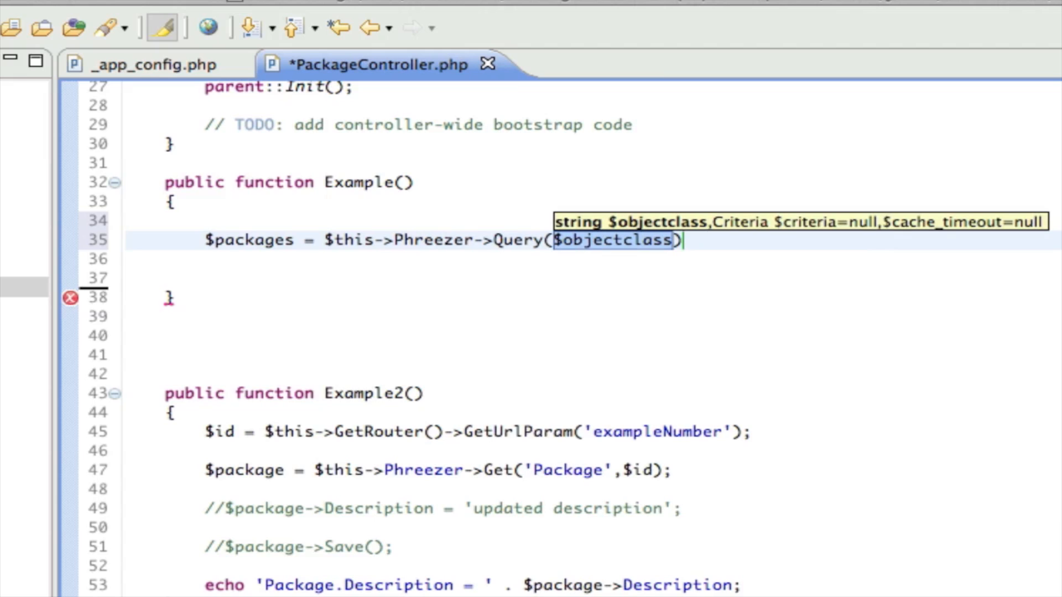
text(')
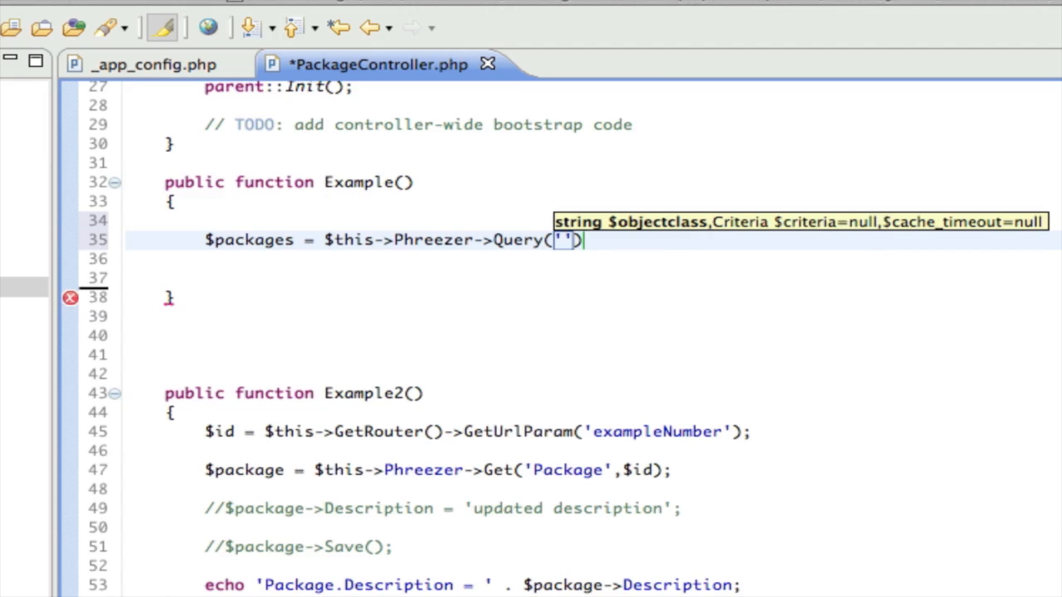
text(Package'))
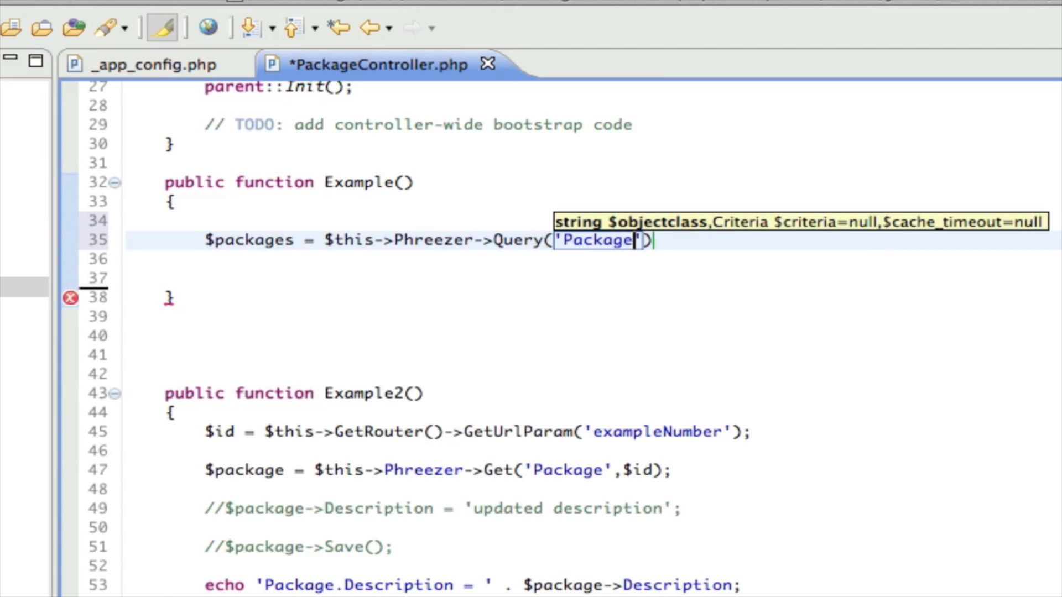
text(;)
key(Return)
key(Return)
text(fore)
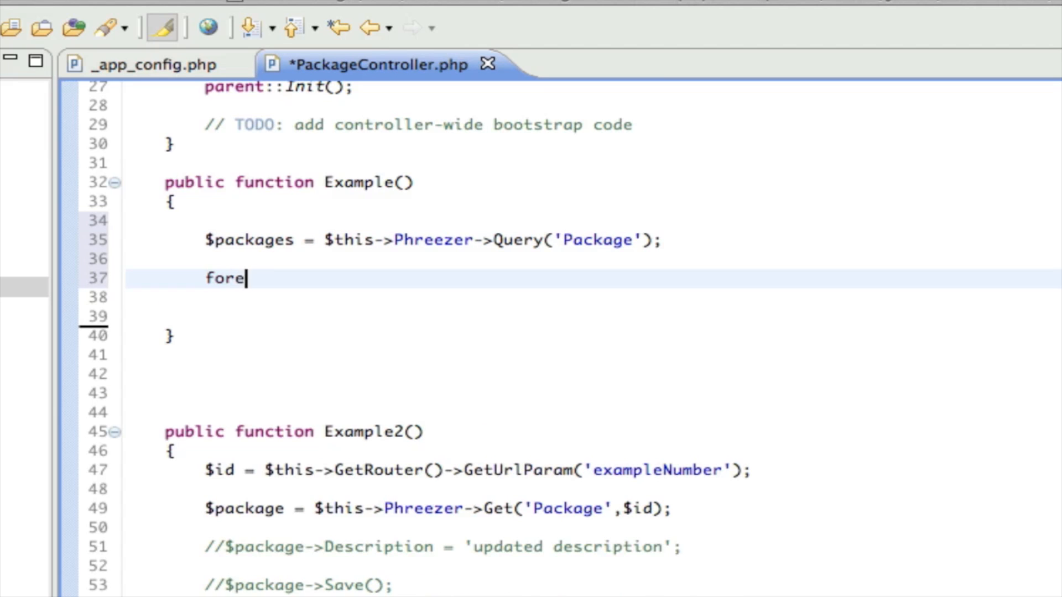
text(ach ($packa)
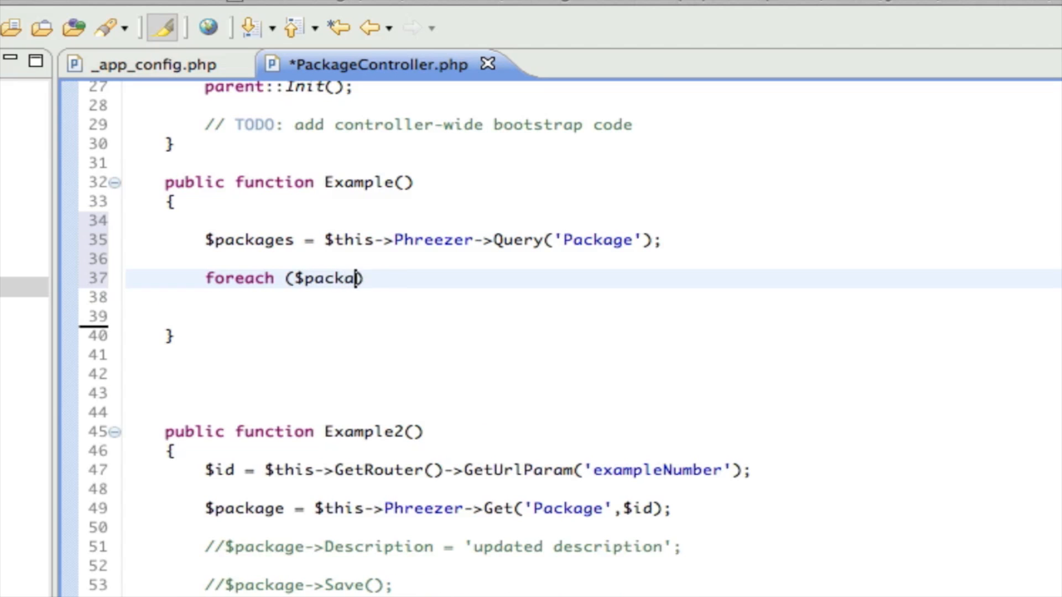
text(ges as $)
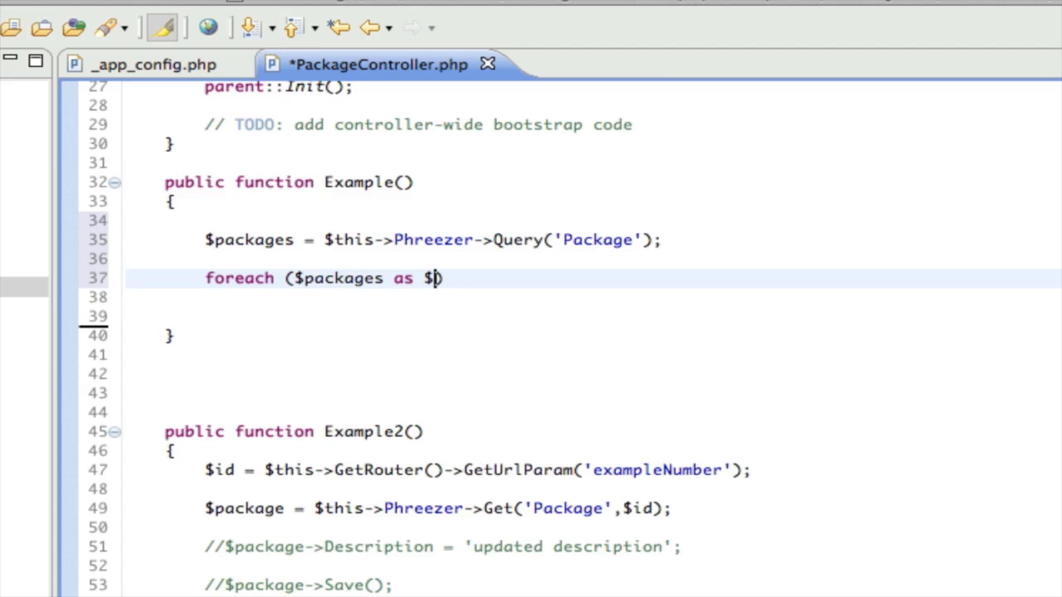
text(package))
- Loop over the packages echoing each Description with '<br/>', save, and switch to Chrome
key(Return)
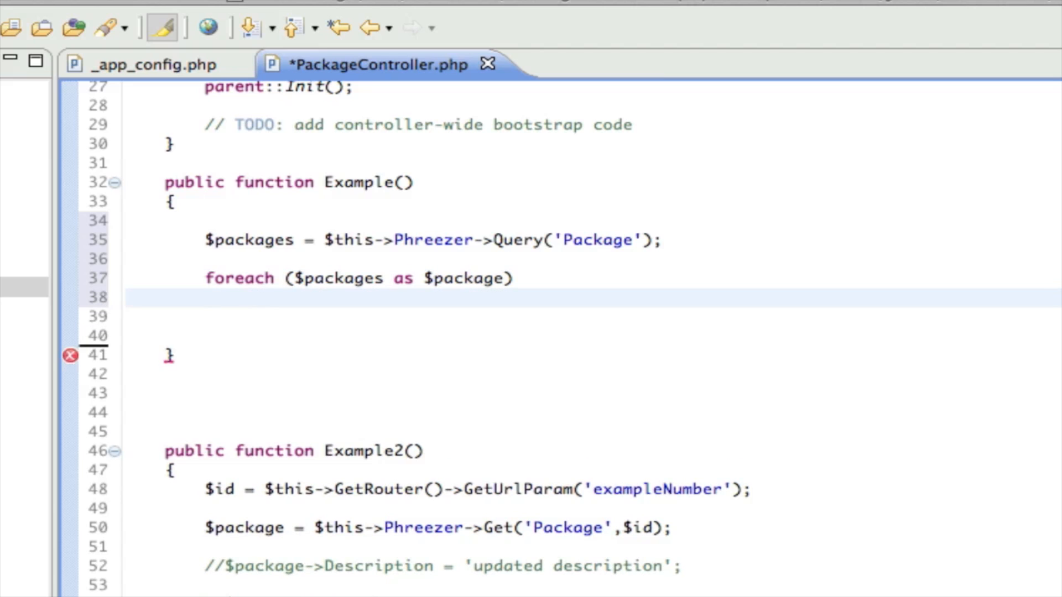
text({)
key(Return)
text(echo)
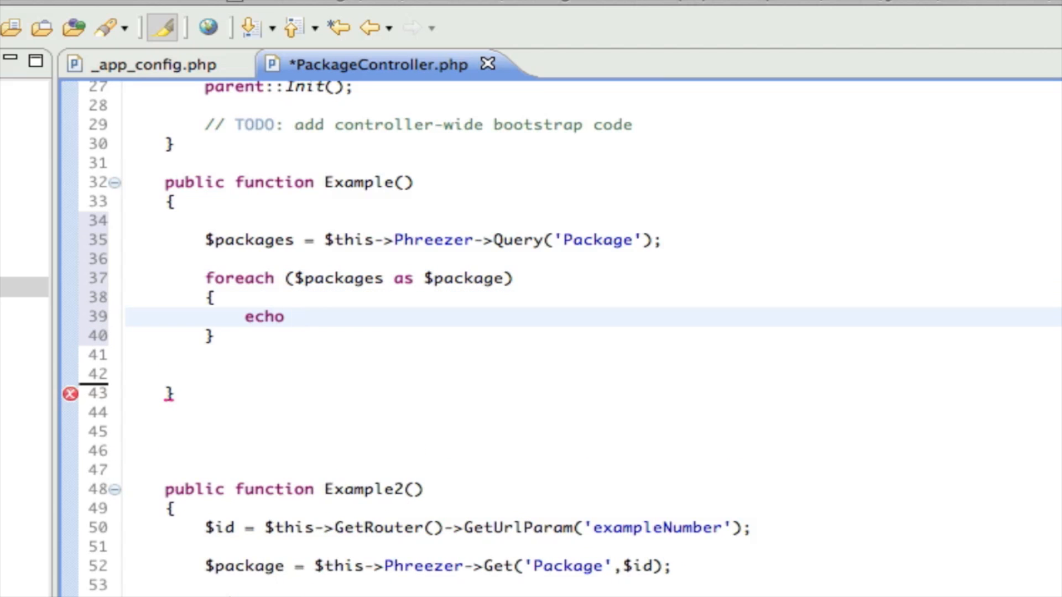
key(Left)
key(Left)
text($package)
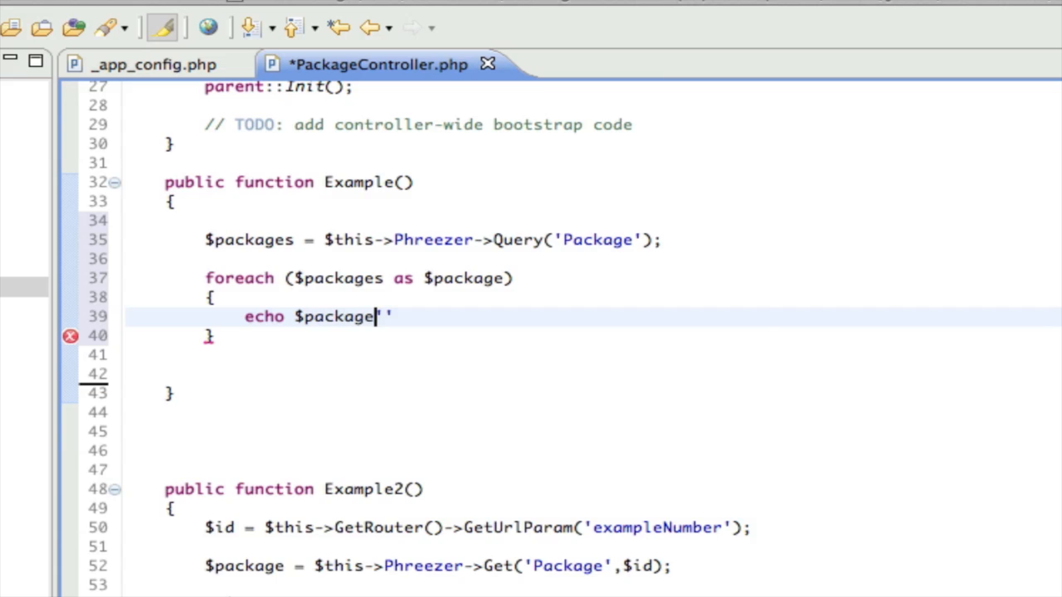
text(->Desc)
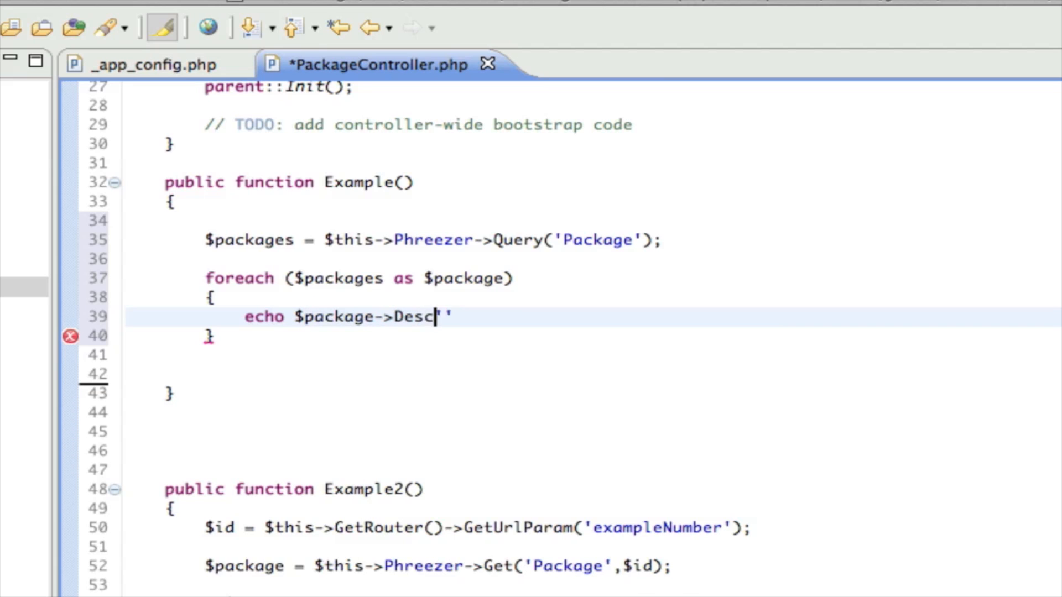
text(ription . '<)
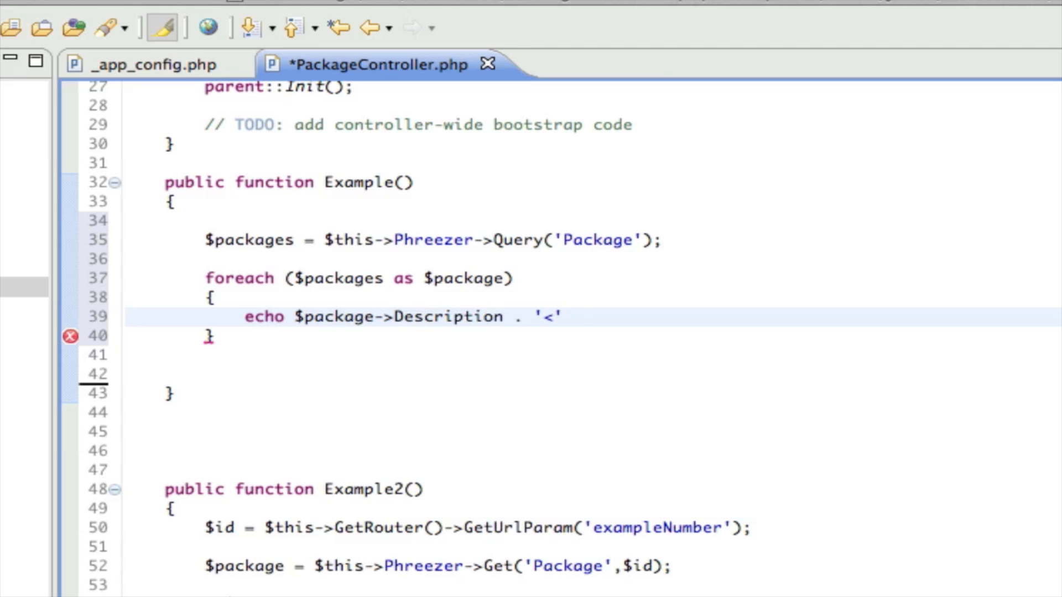
text(br/>')
text(;)
key(ctrl+s)
key(alt+Tab)
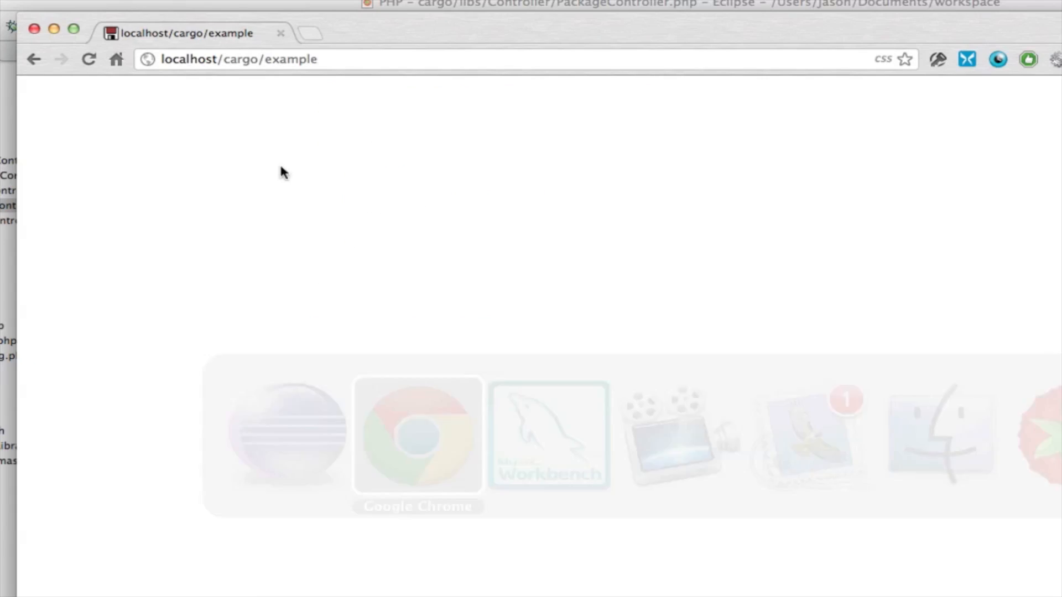
- Reload localhost/cargo/example to list every package description on its own line
click(88, 58)
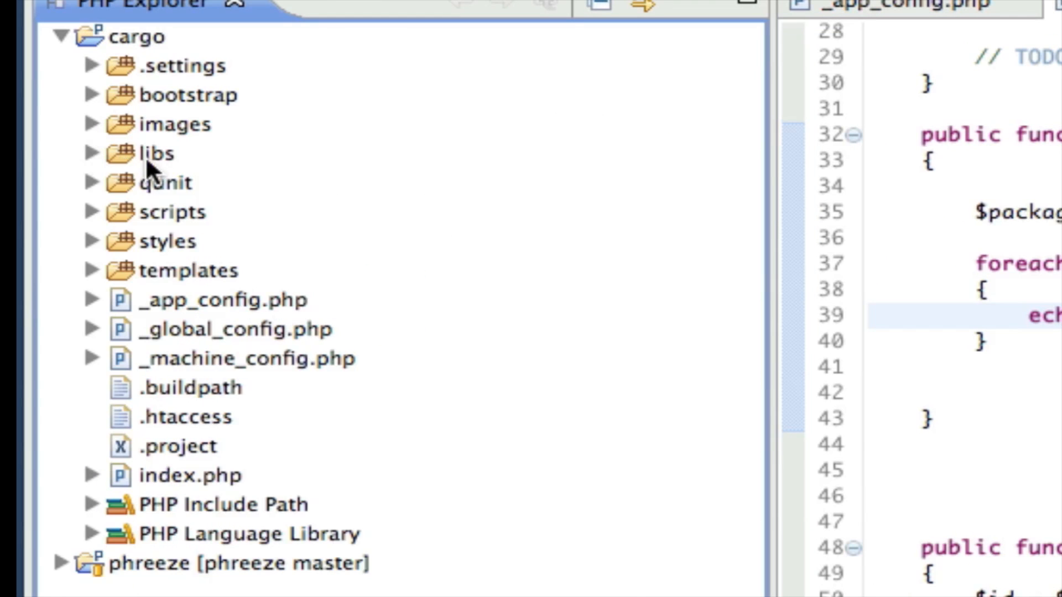
- Expand cargo > libs and its Model folder, showing Package.php and PackageCriteria.php
click(91, 153)
click(122, 183)
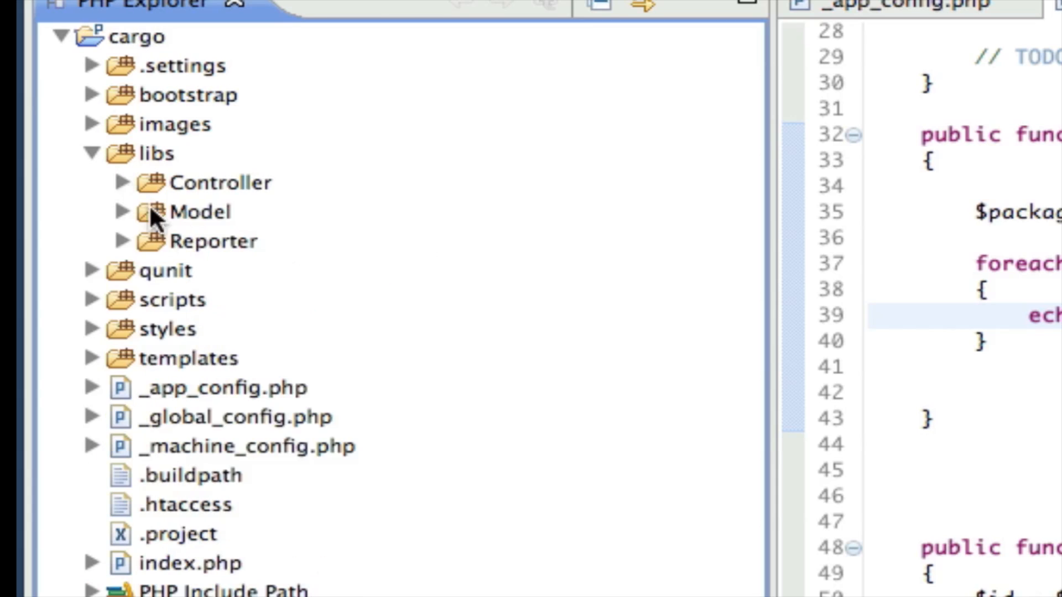
click(122, 211)
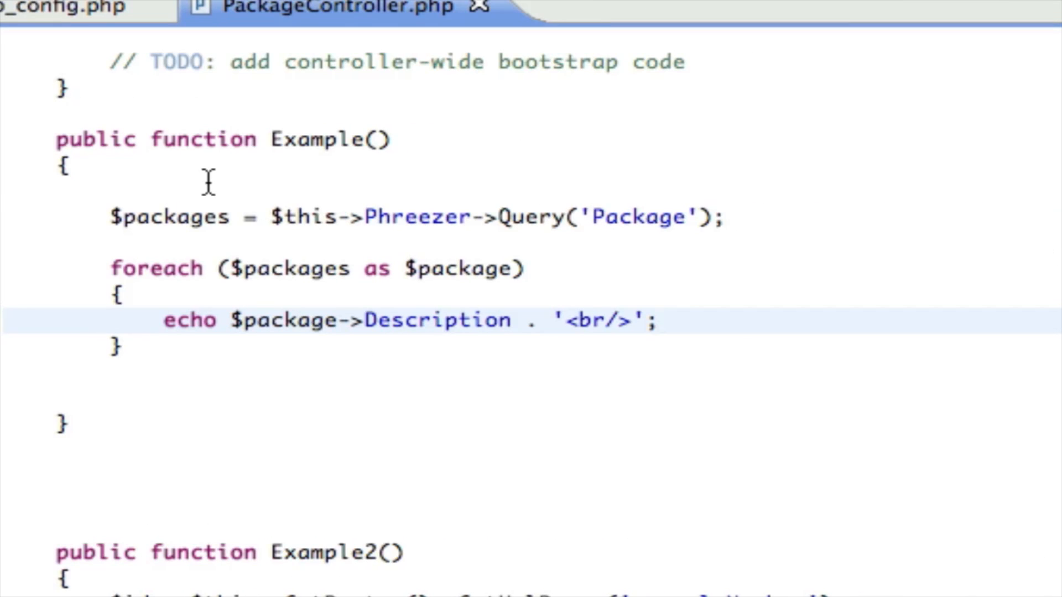
click(208, 180)
- Add require_once 'Model/PackageCriteria.php'; and $criteria = new PackageCriteria(); above the query
key(Return)
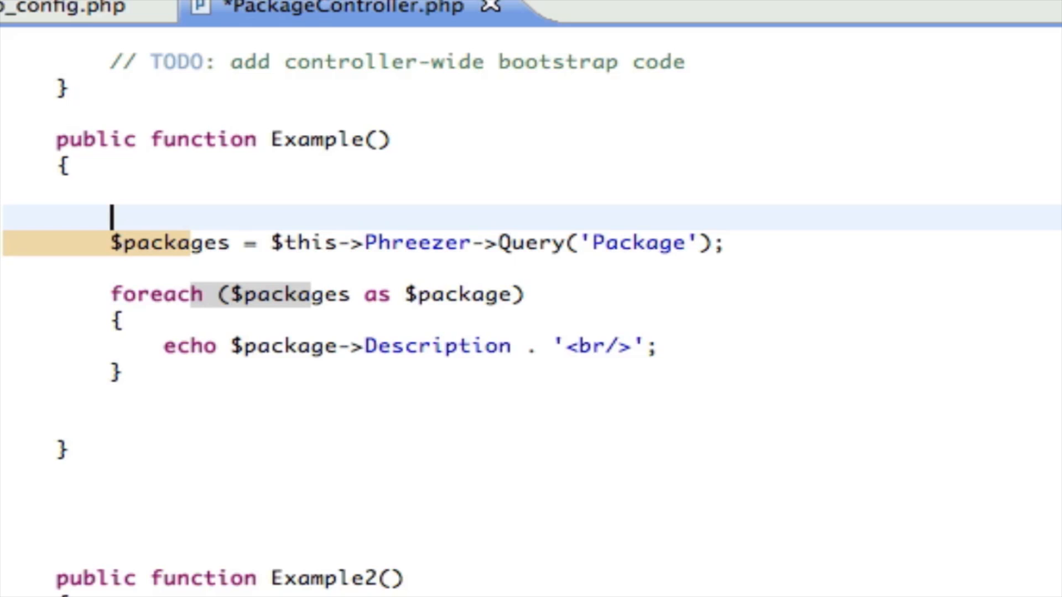
text(require_)
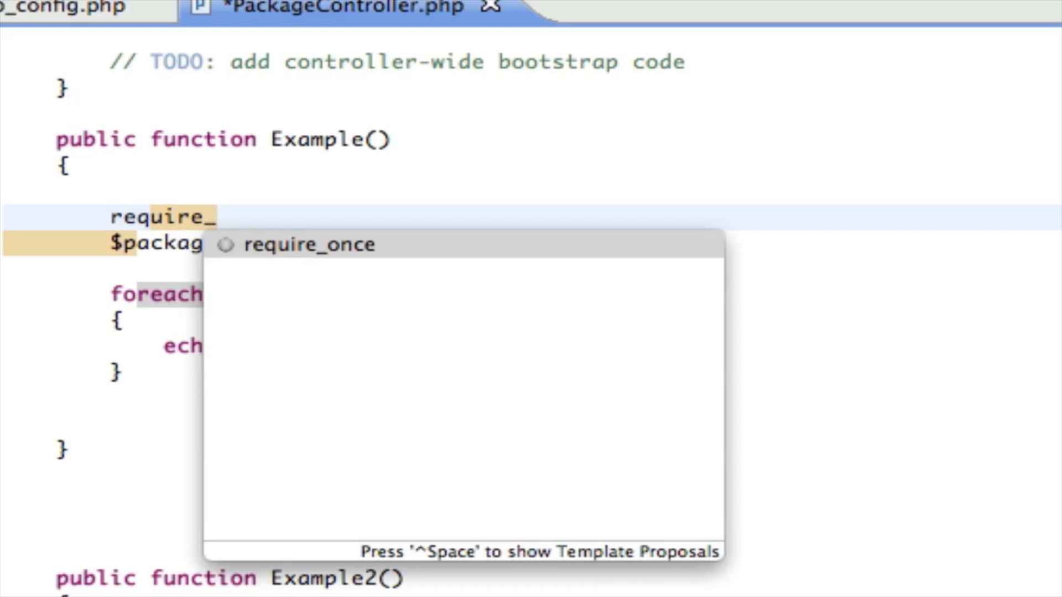
text(once )
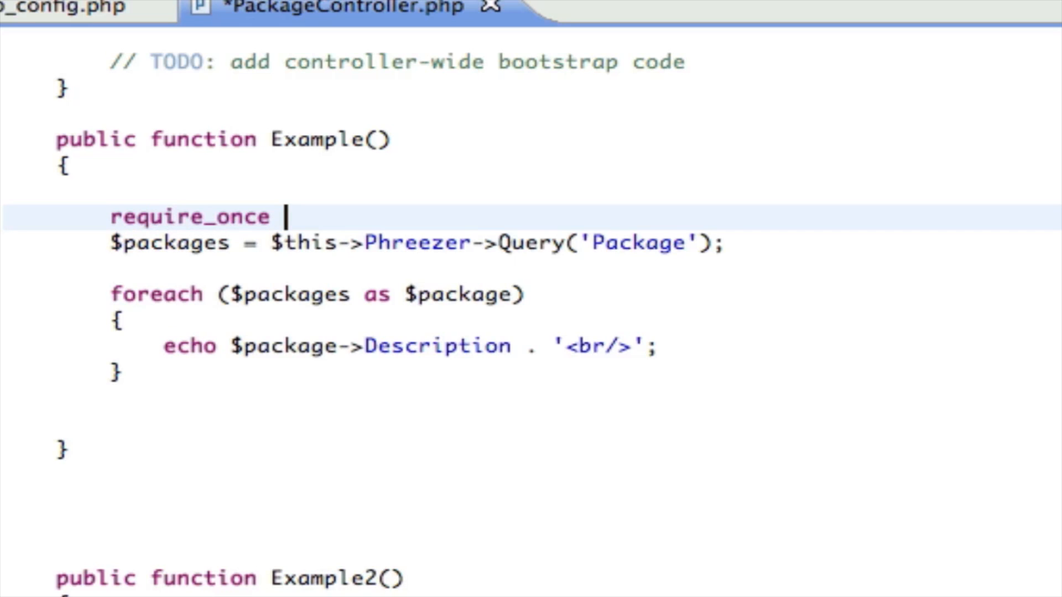
text('Model/)
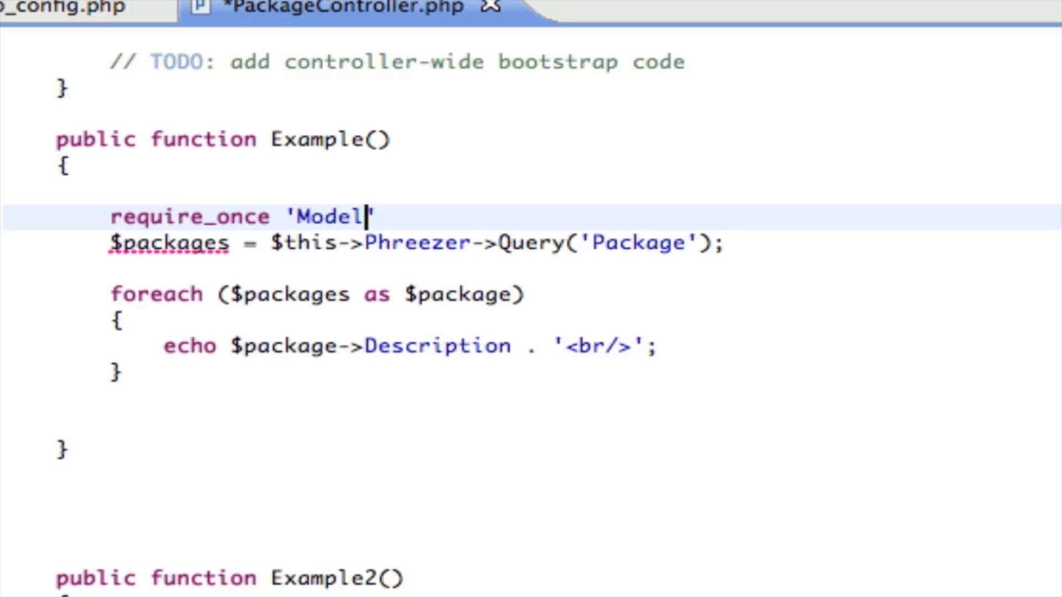
text(Pa)
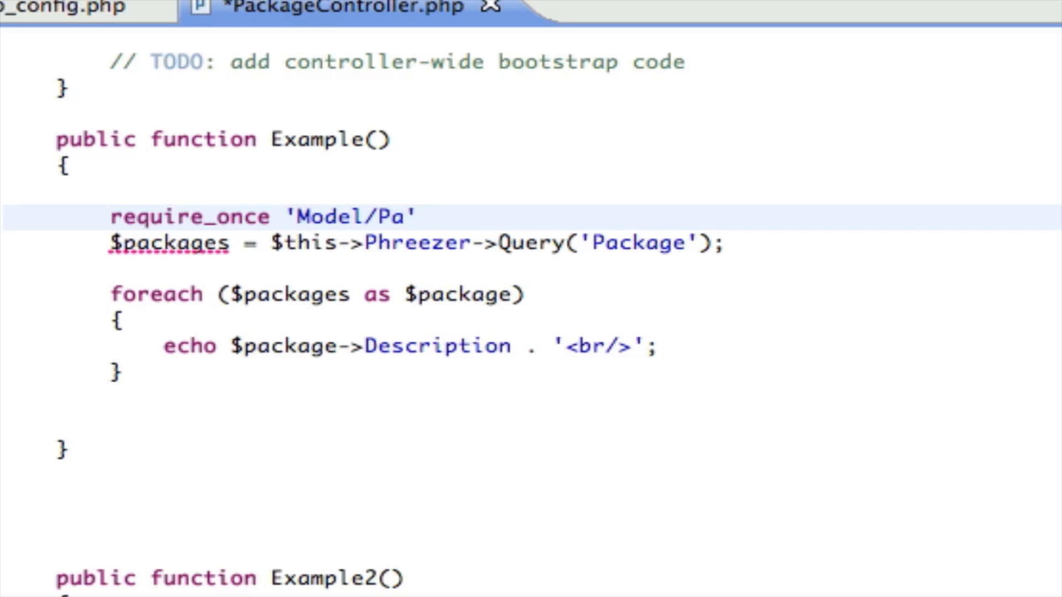
text(ckageCrit)
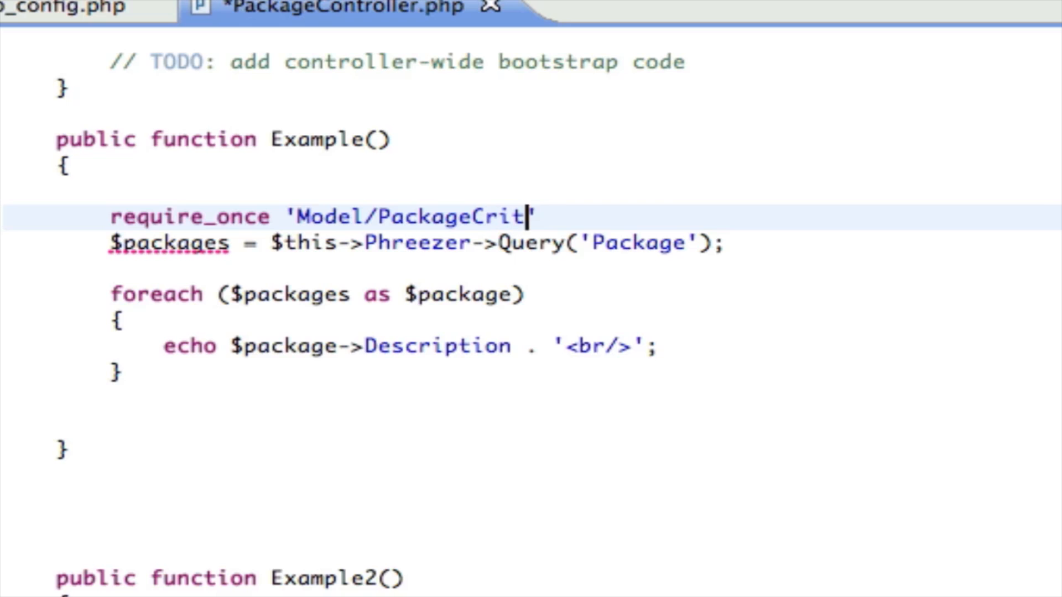
text(eria.php')
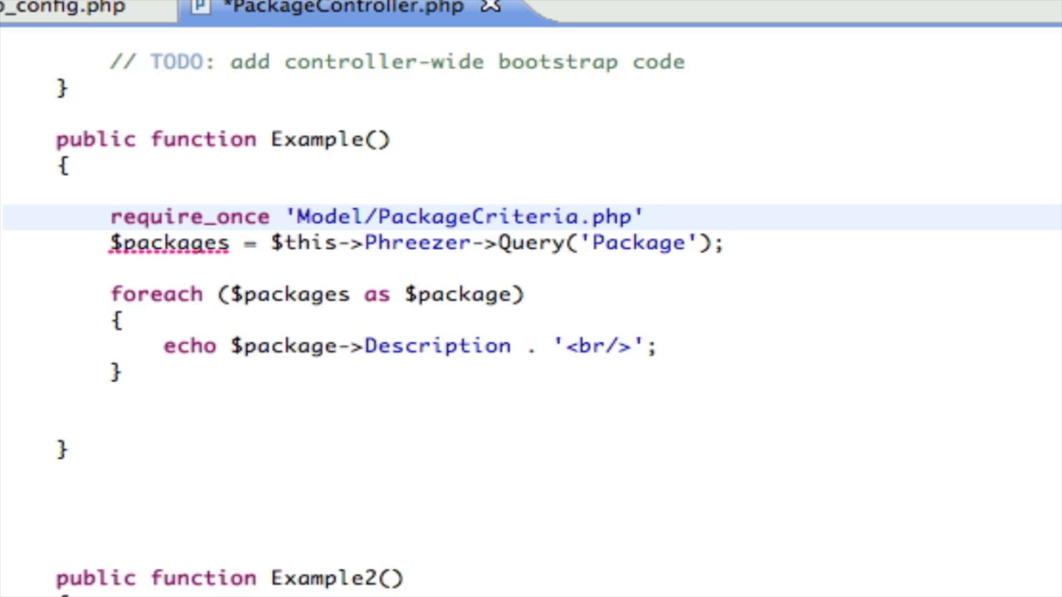
text(;)
key(Return)
key(Return)
key(Return)
key(Up)
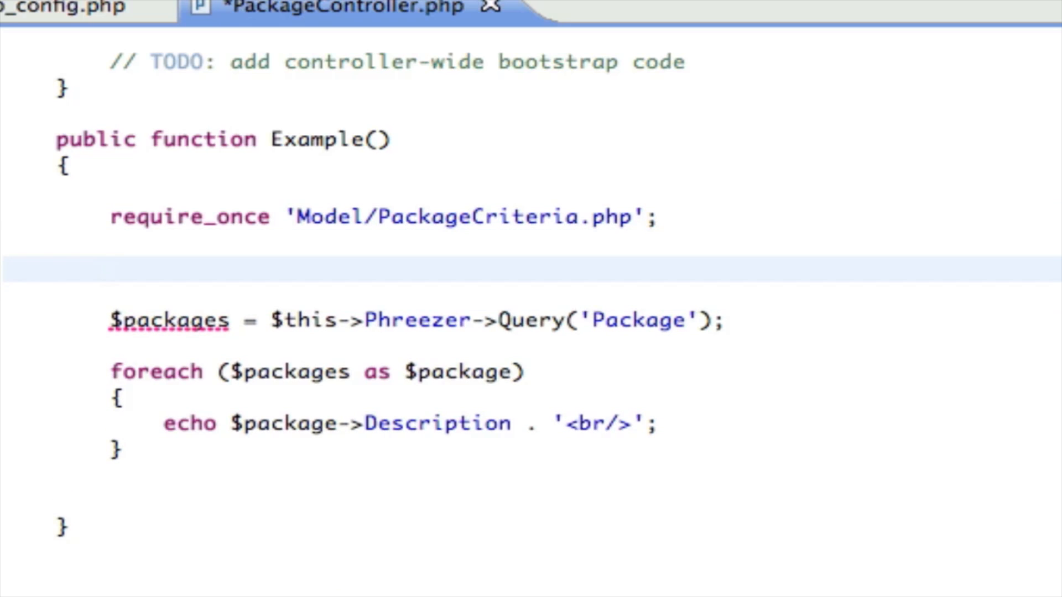
text($)
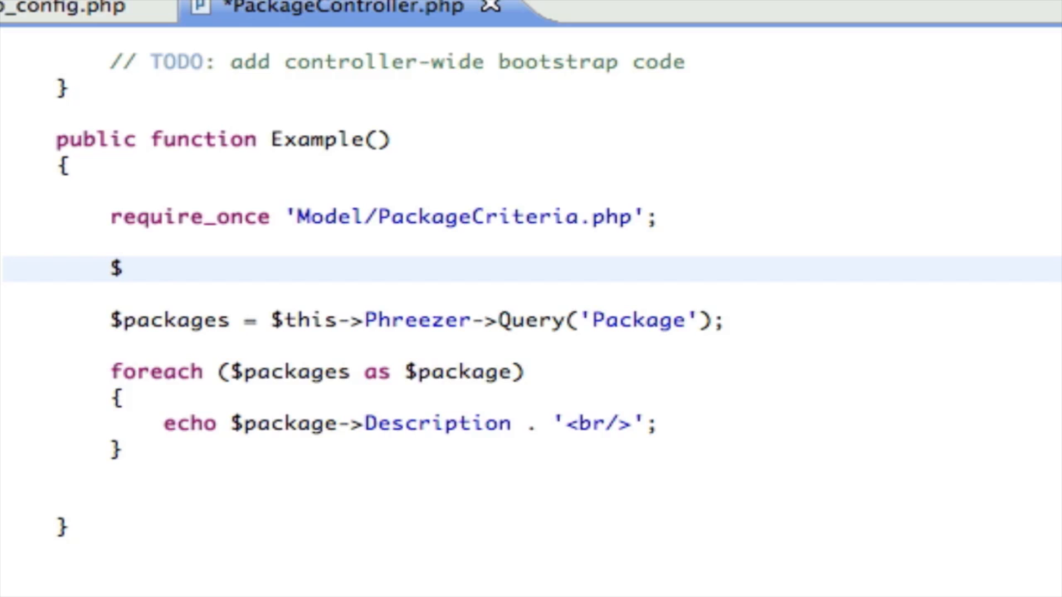
text(critera)
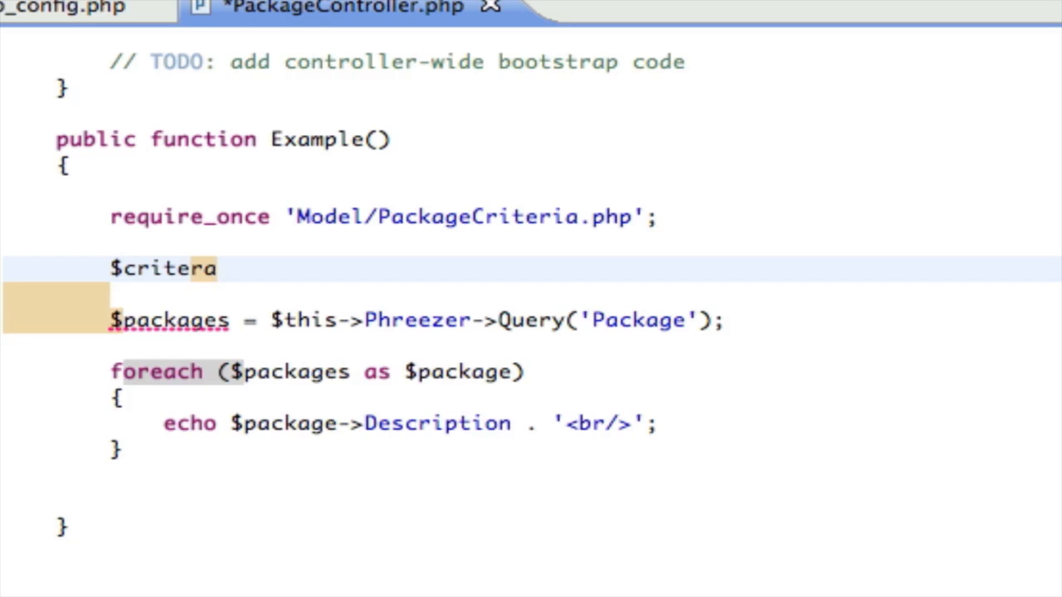
text( = new Pa)
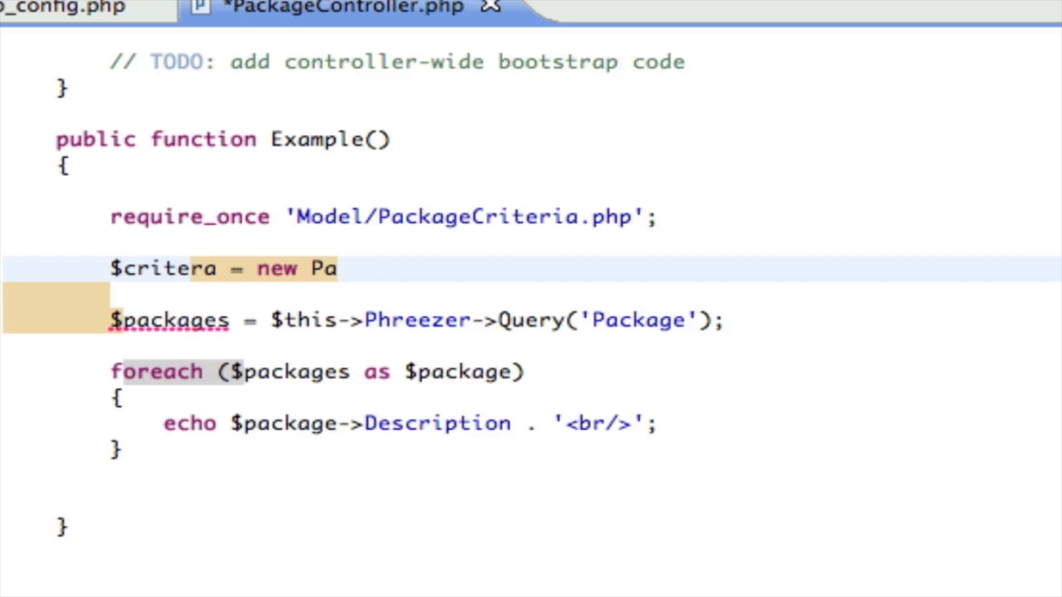
text(ckageCri)
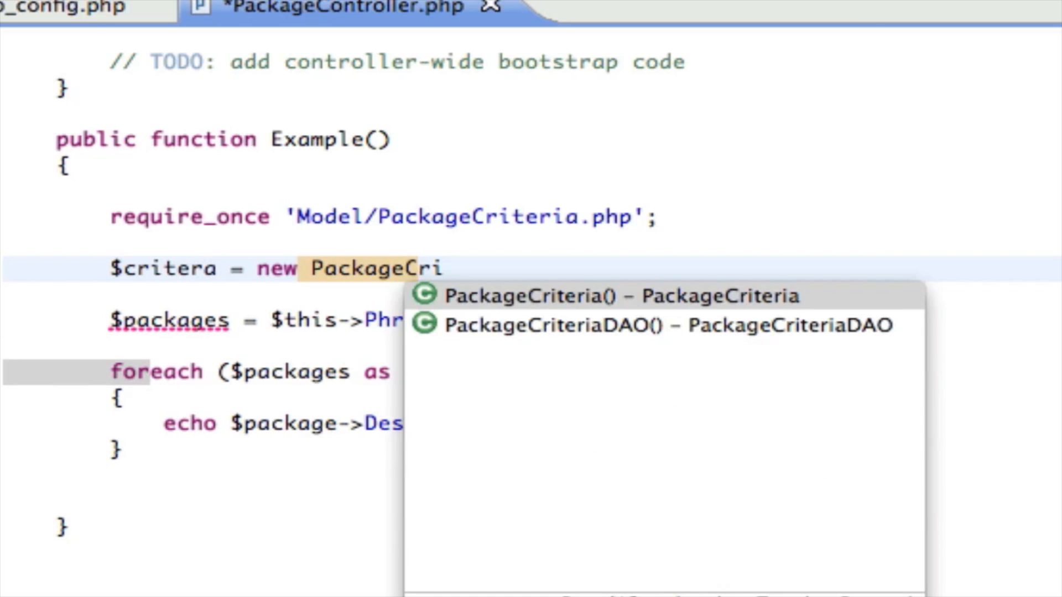
key(Return)
text(;)
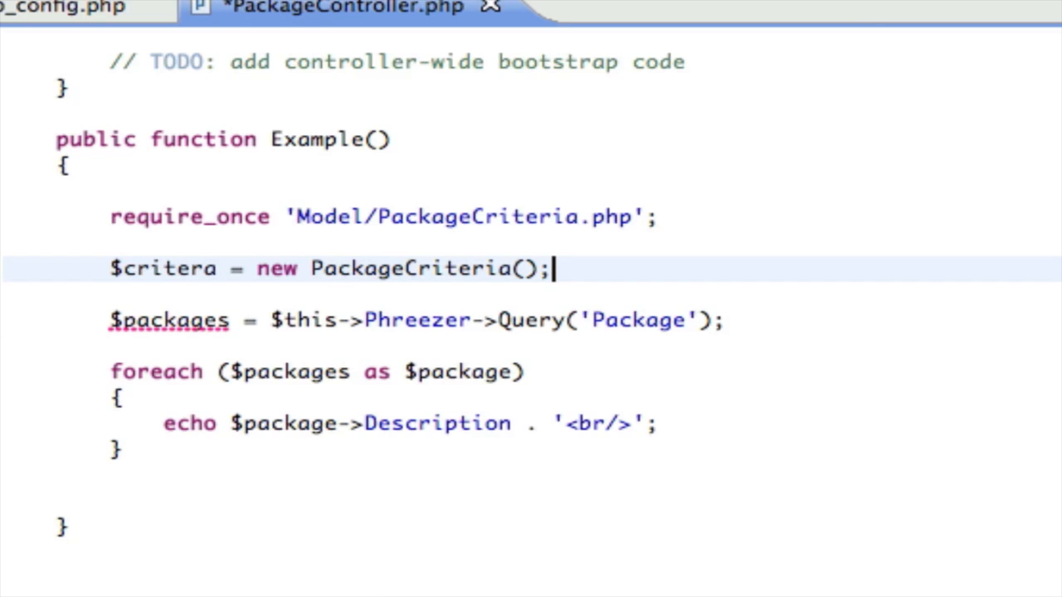
- Fix the misspelled $critera variable and begin a $criteria-> statement on the next line
key(Return)
key(Return)
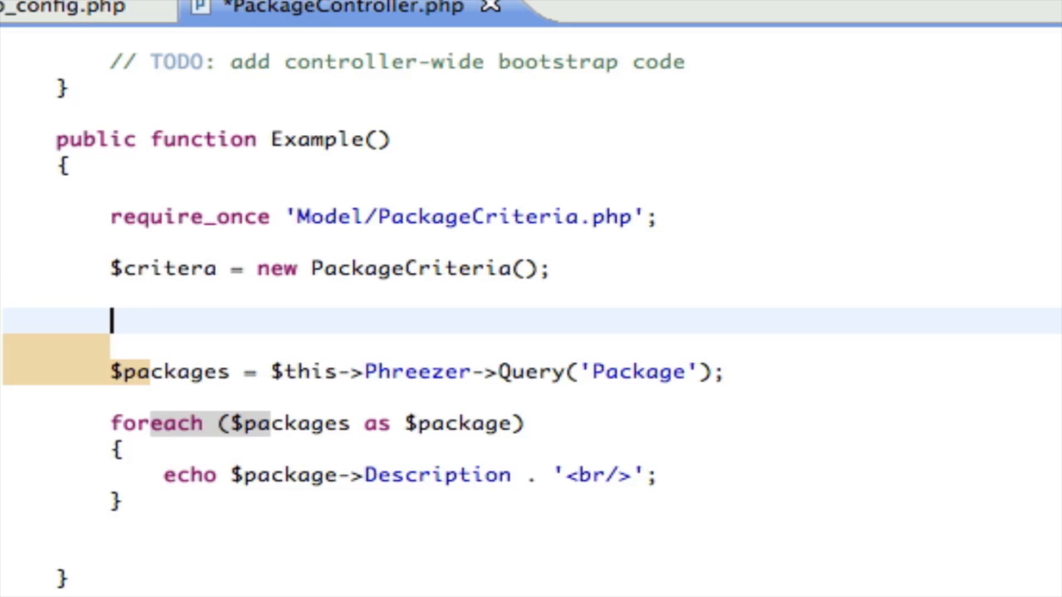
text($cri)
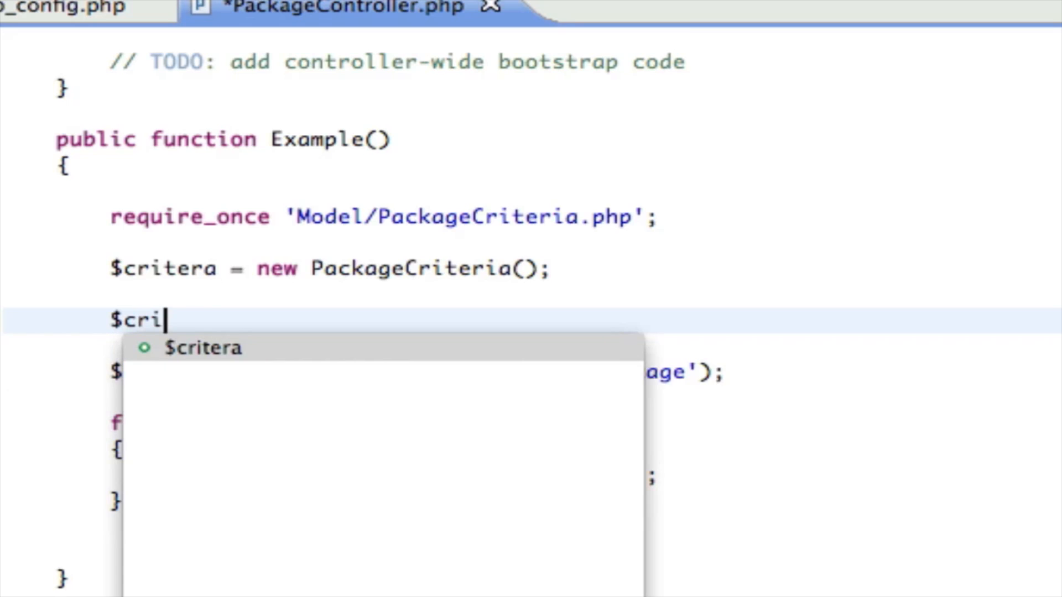
text(teria)
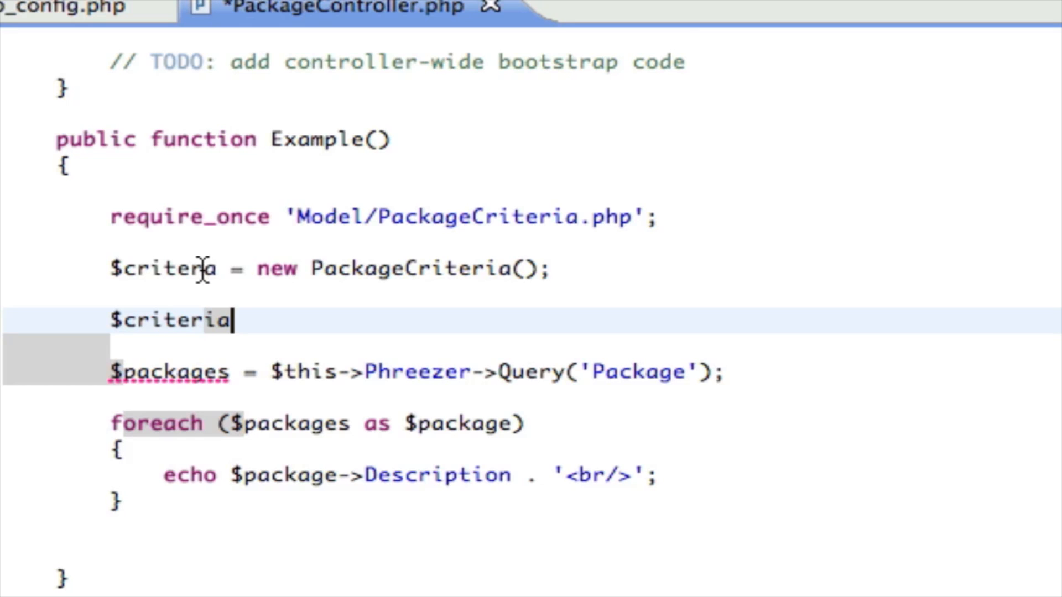
click(205, 269)
text(i)
click(279, 321)
key(ctrl+space)
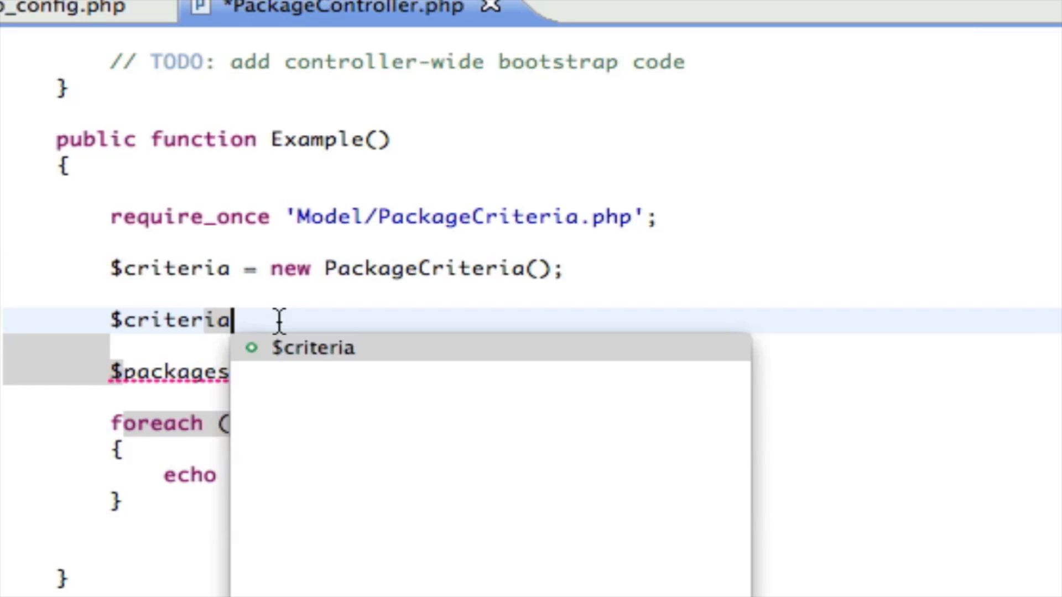
text(->)
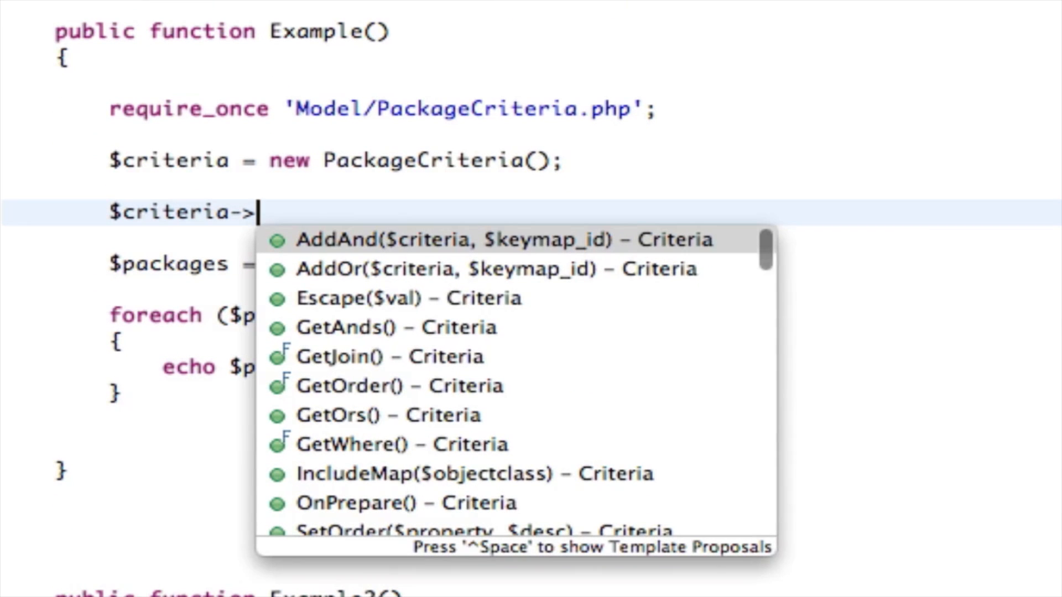
scroll(384, 329, down, 2)
scroll(384, 329, down, 2)
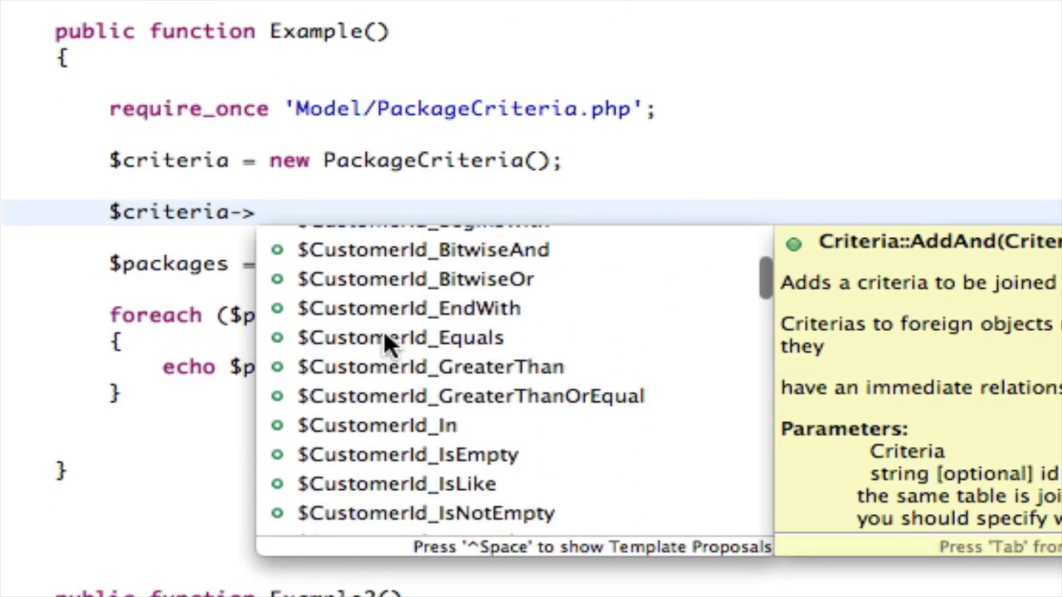
scroll(384, 330, down, 3)
scroll(384, 329, down, 5)
scroll(383, 330, down, 2)
scroll(384, 329, up, 5)
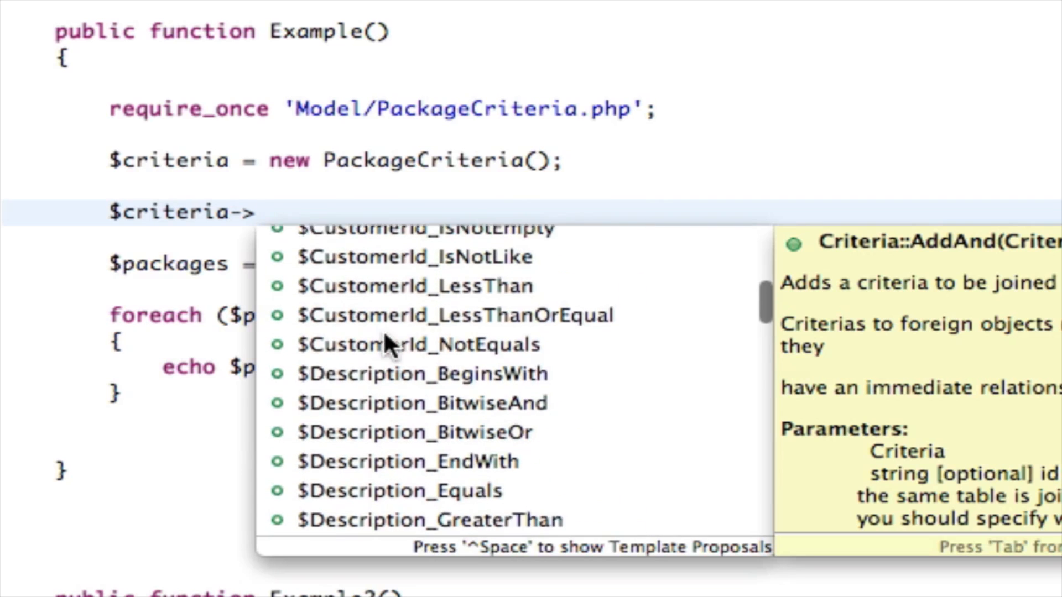
scroll(414, 341, up, 1)
scroll(360, 349, up, 3)
scroll(360, 349, up, 2)
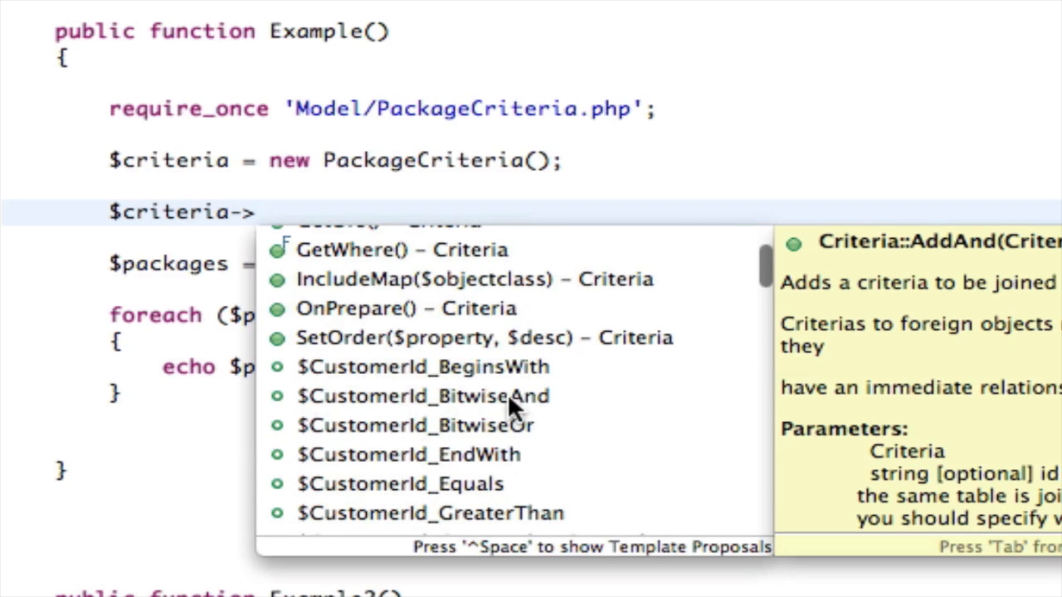
scroll(501, 396, down, 1)
scroll(498, 399, down, 4)
scroll(497, 398, down, 3)
scroll(498, 398, down, 3)
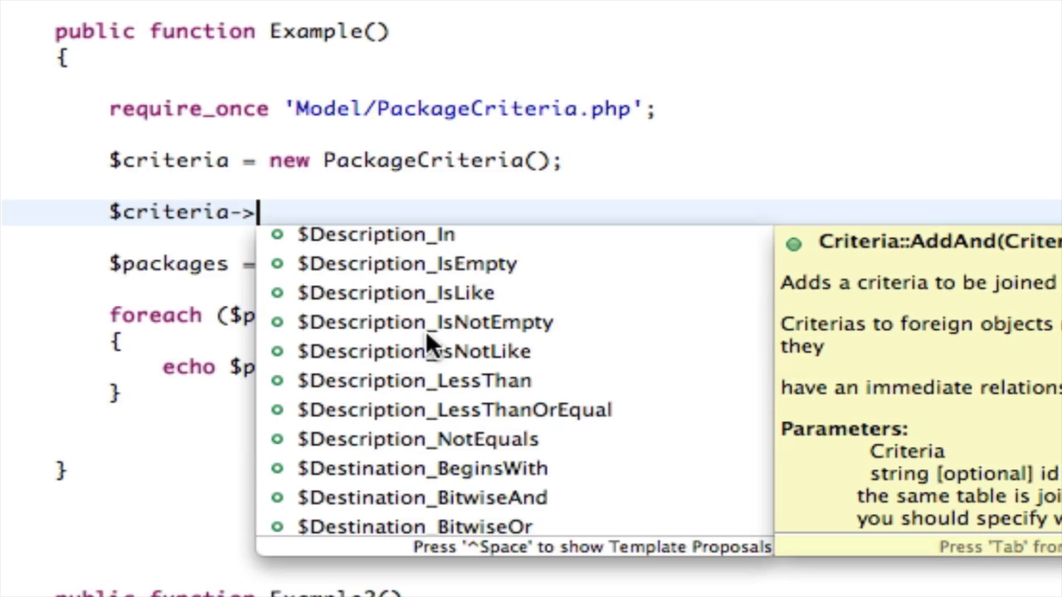
scroll(448, 378, down, 1)
scroll(449, 378, down, 3)
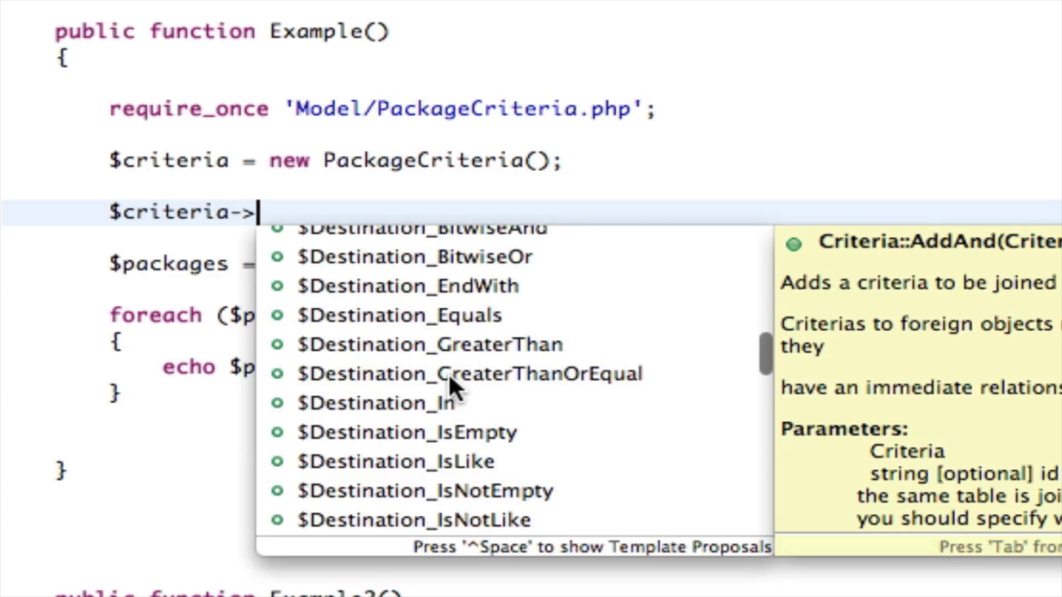
scroll(449, 378, down, 3)
scroll(448, 388, down, 1)
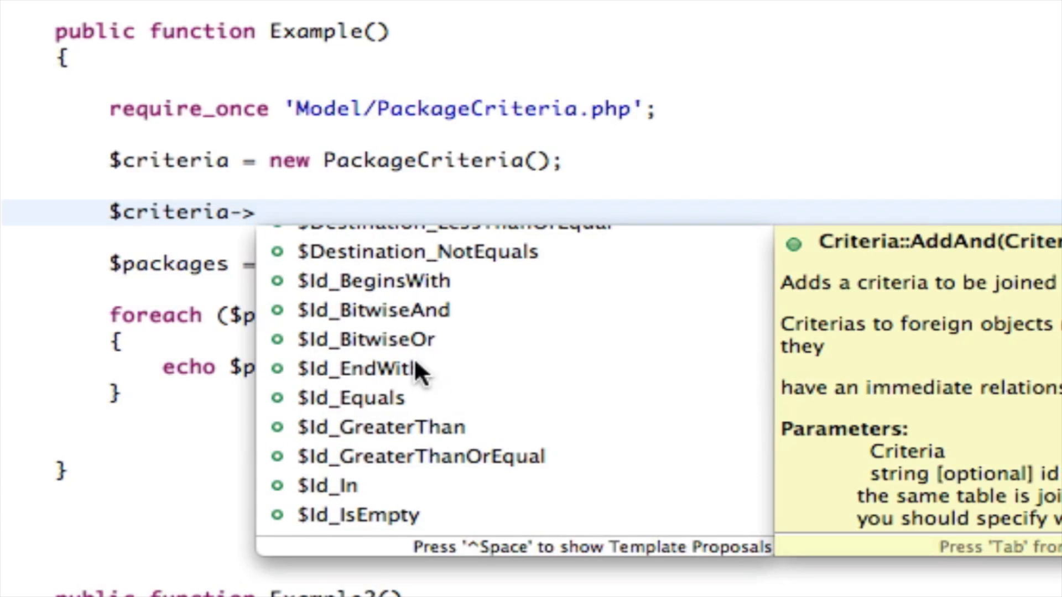
scroll(484, 396, down, 3)
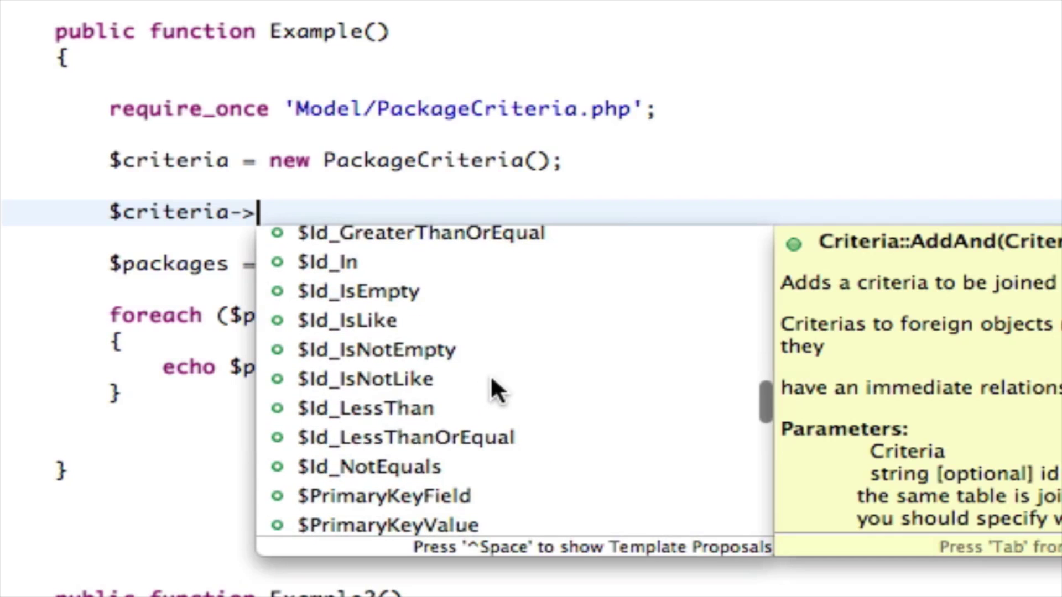
- Set $criteria->Id_LessThanOrEqual = 5 and pass $criteria as Query's second argument
double_click(433, 438)
text(= )
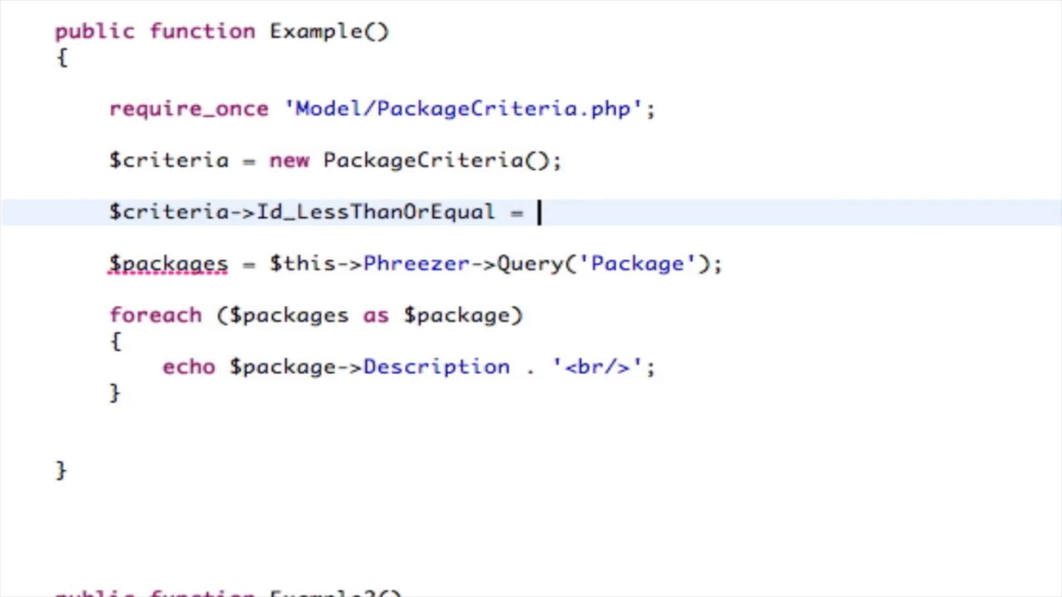
text(5;)
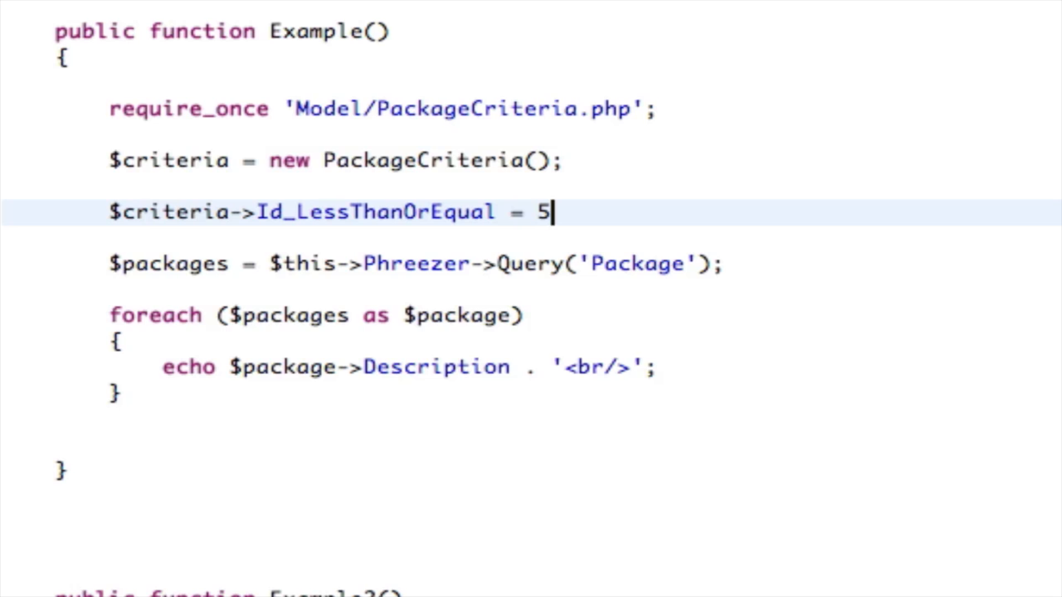
double_click(177, 214)
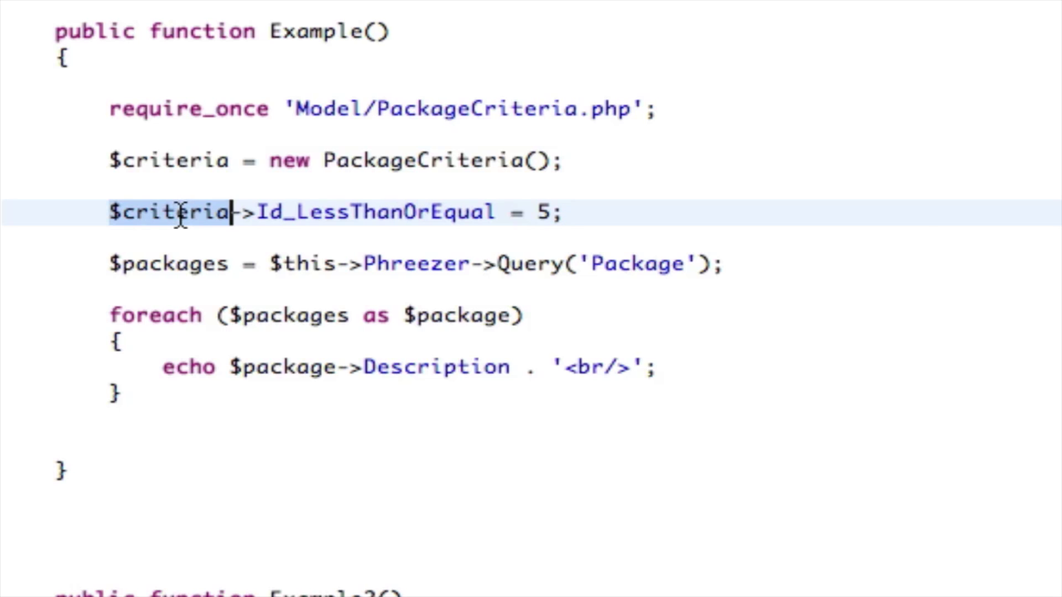
click(698, 264)
text(,$criteria)
- Remove the blank line between the new PackageCriteria and the Id limit lines
click(794, 214)
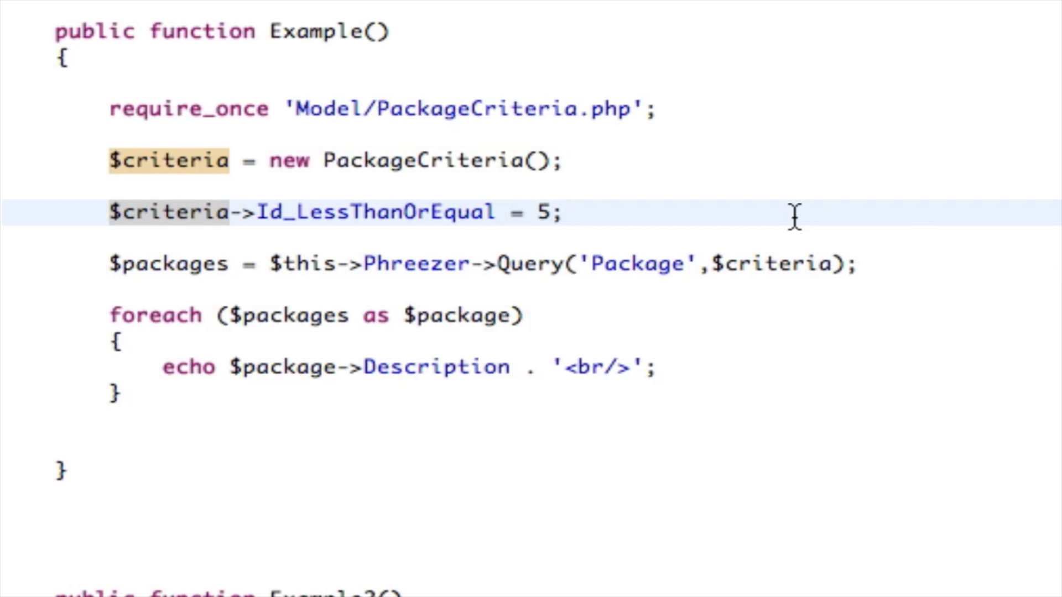
key(Up)
key(BackSpace)
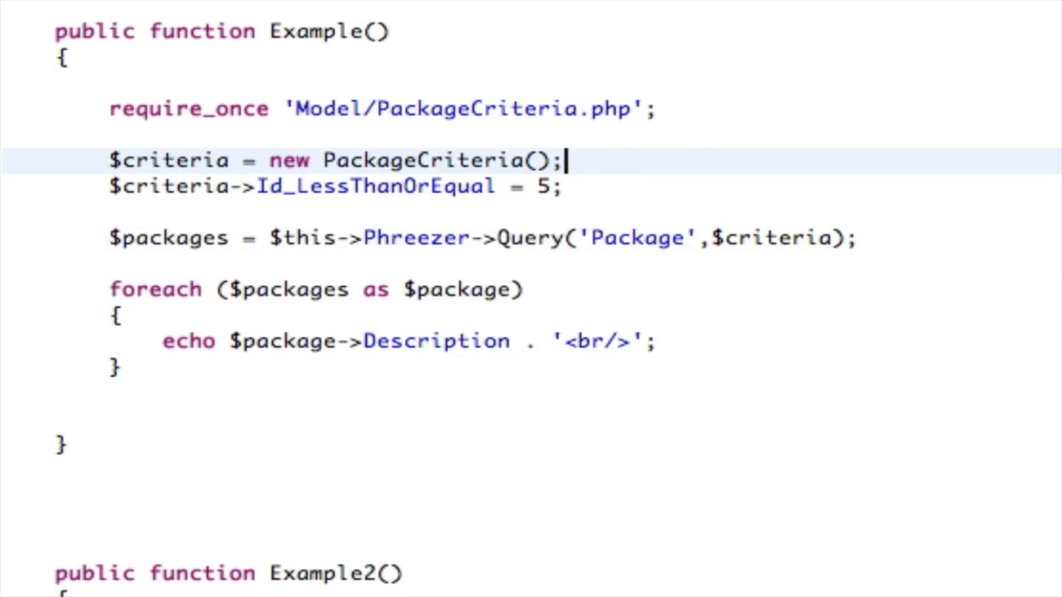
click(485, 124)
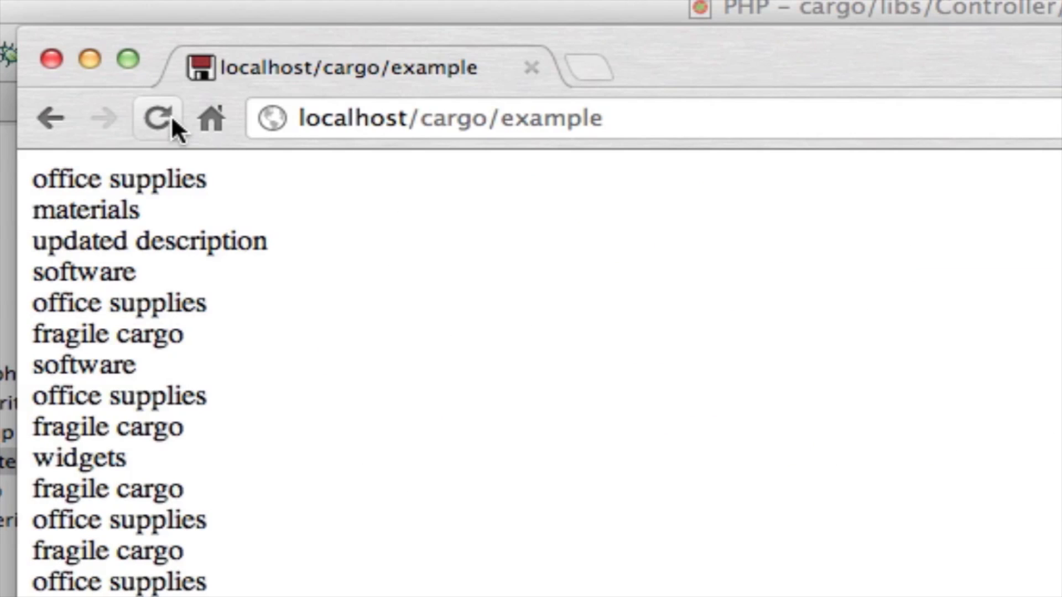
- Reload localhost/cargo/example in Chrome to see only five package descriptions
click(159, 117)
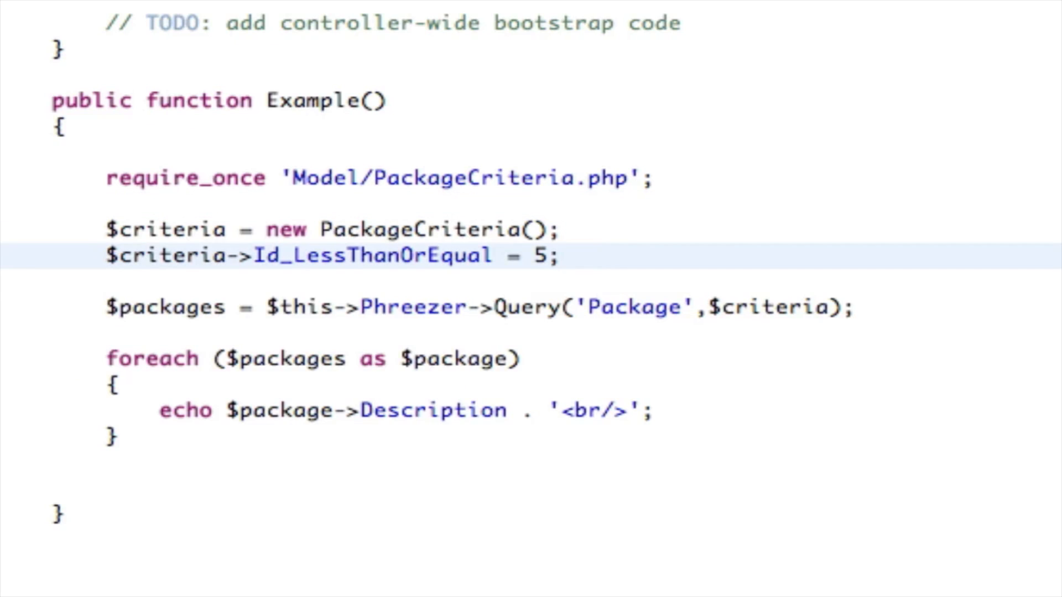
key(Return)
text($crit)
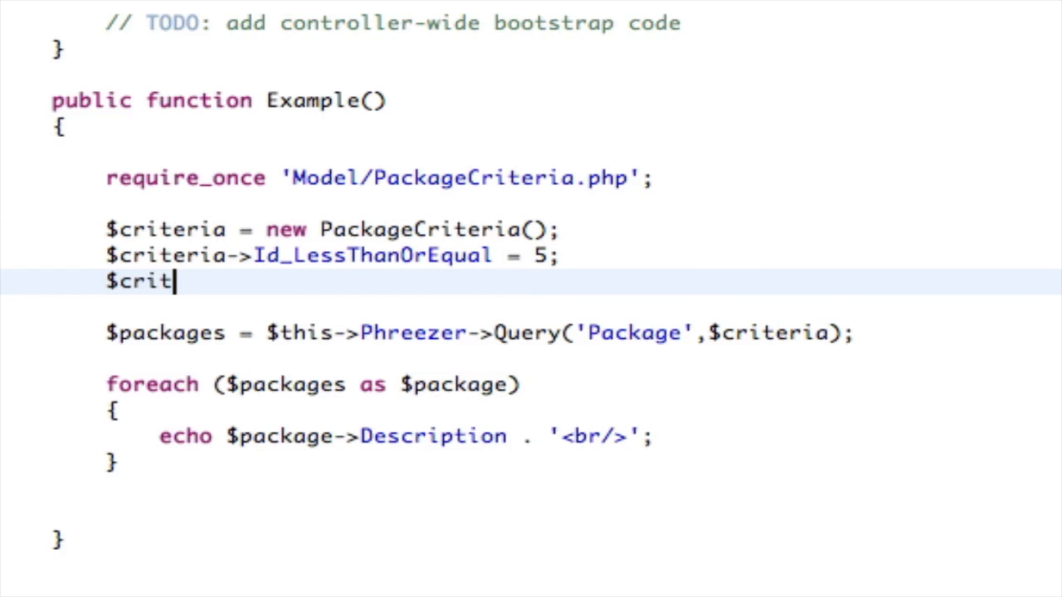
text(eria->)
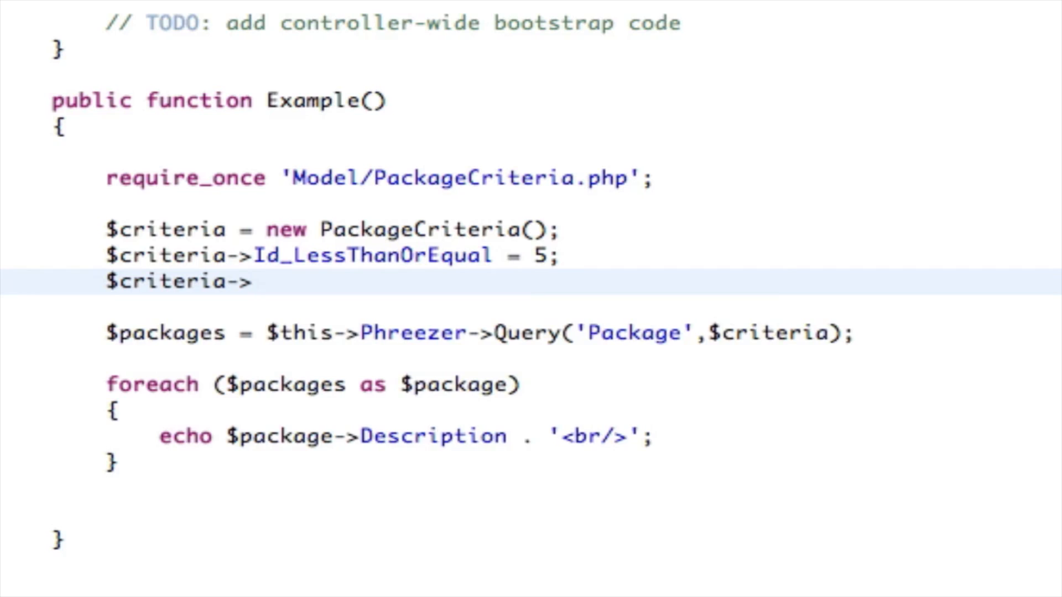
text(De)
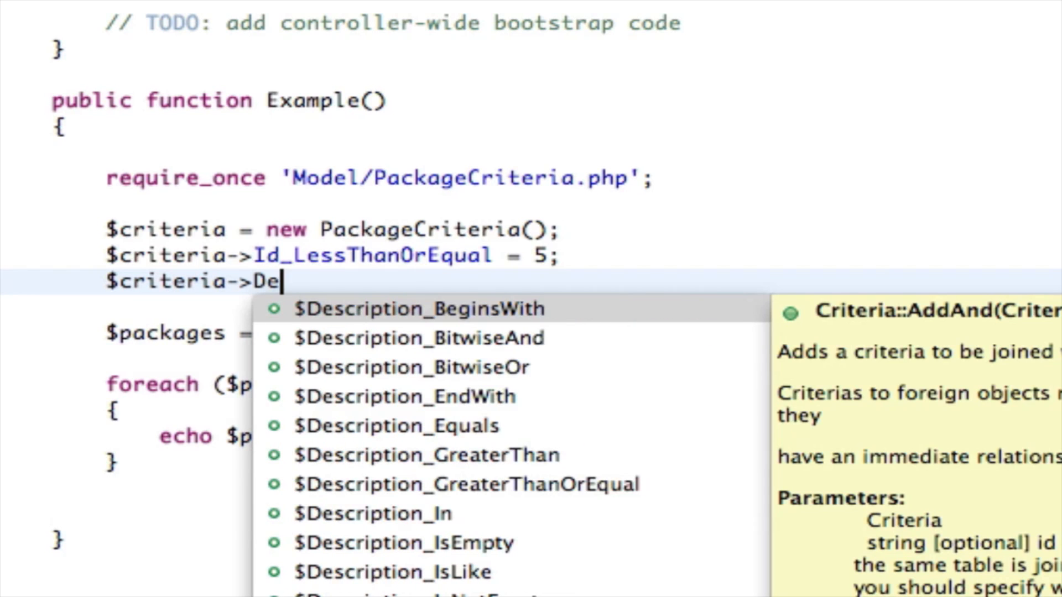
- Add $criteria->Description_IsLike = 'dat'; below the Id limit via autocomplete
key(Down)
key(Down)
key(Down)
key(Down)
key(Down)
key(Down)
key(Down)
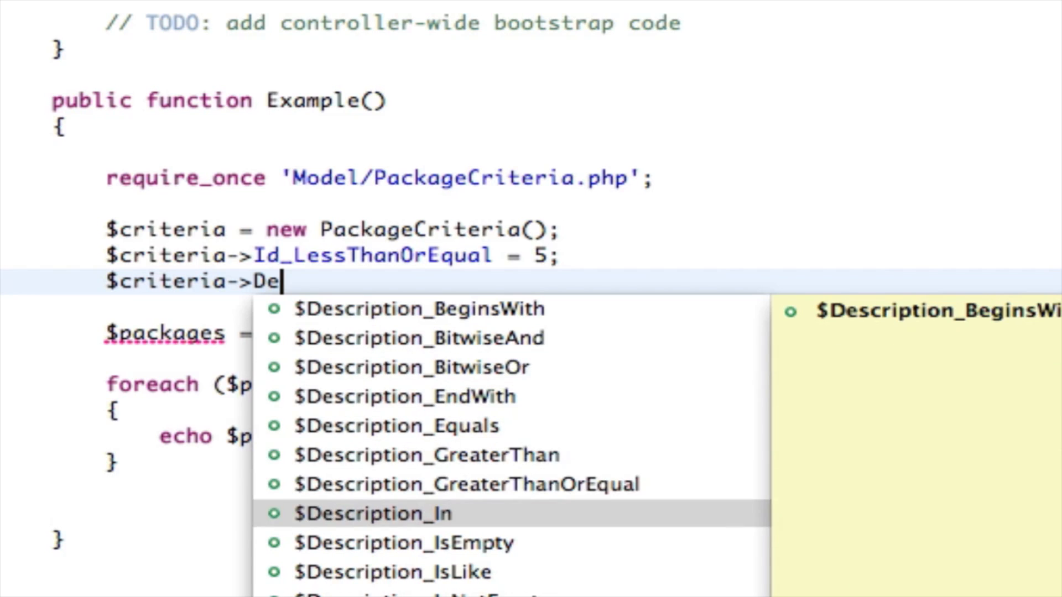
key(Down)
key(Down)
key(Return)
text(= )
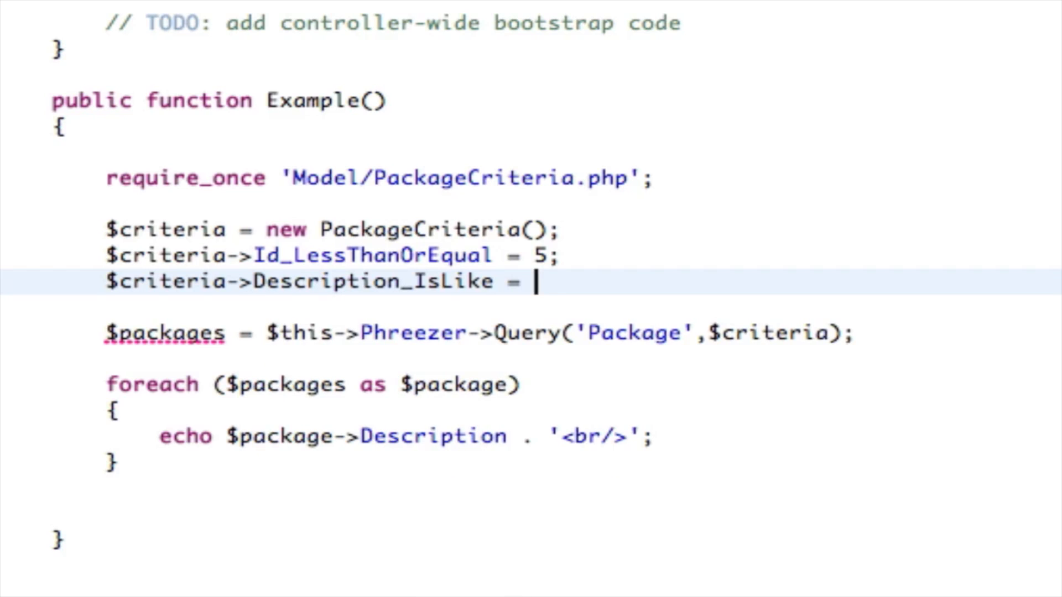
text('')
key(Left)
key(Left)
text(da)
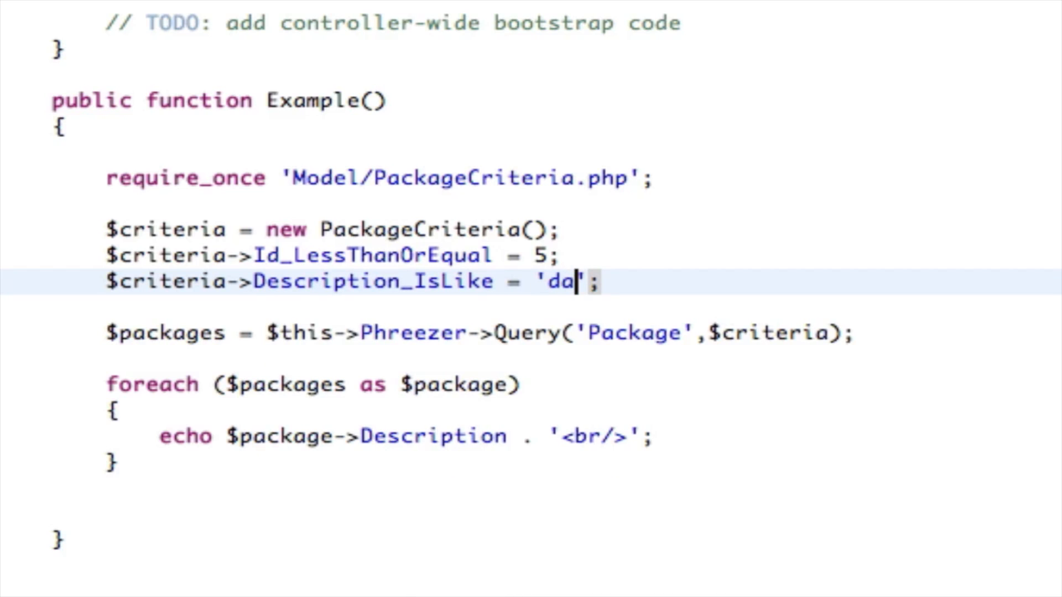
text(t)
key(End)
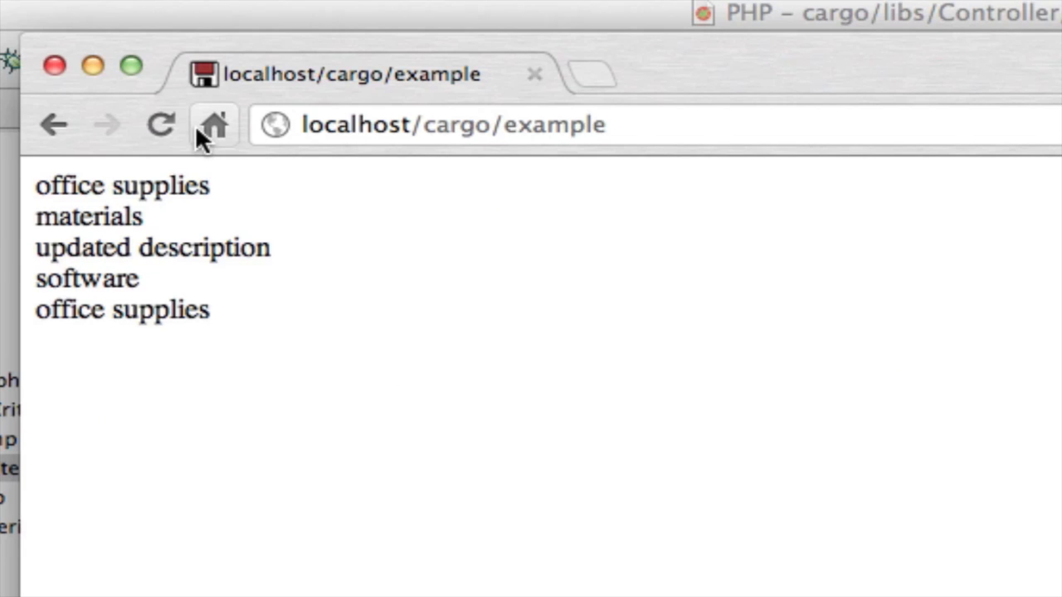
- Reload the example page so only 'updated description' is listed
click(153, 130)
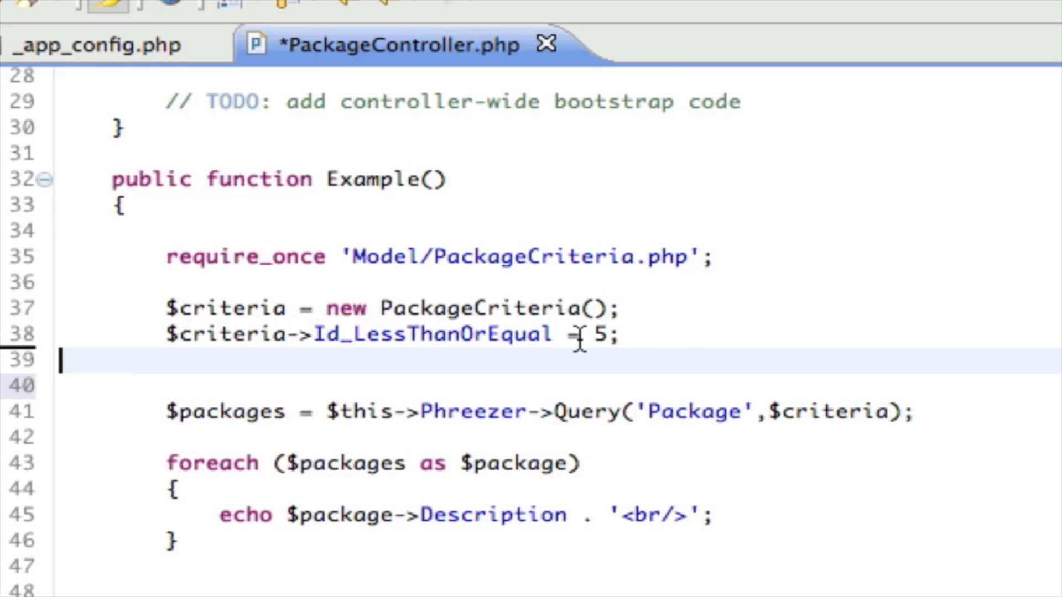
- Echo $package->Id . ': ' . $package->Description . '<br/>' in the loop and save PackageController.php
click(274, 515)
text($package)
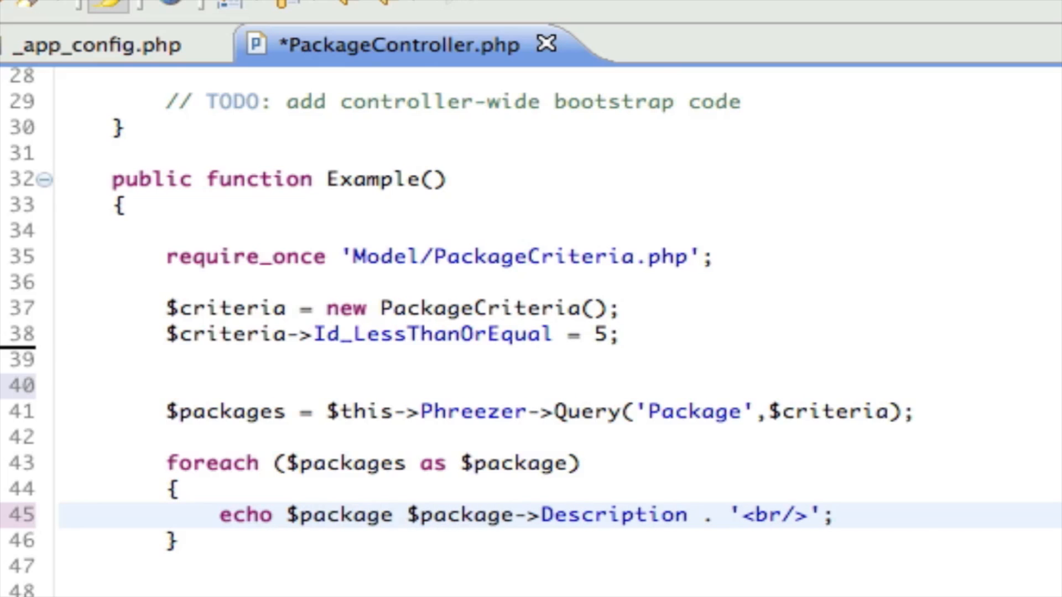
text(->Id )
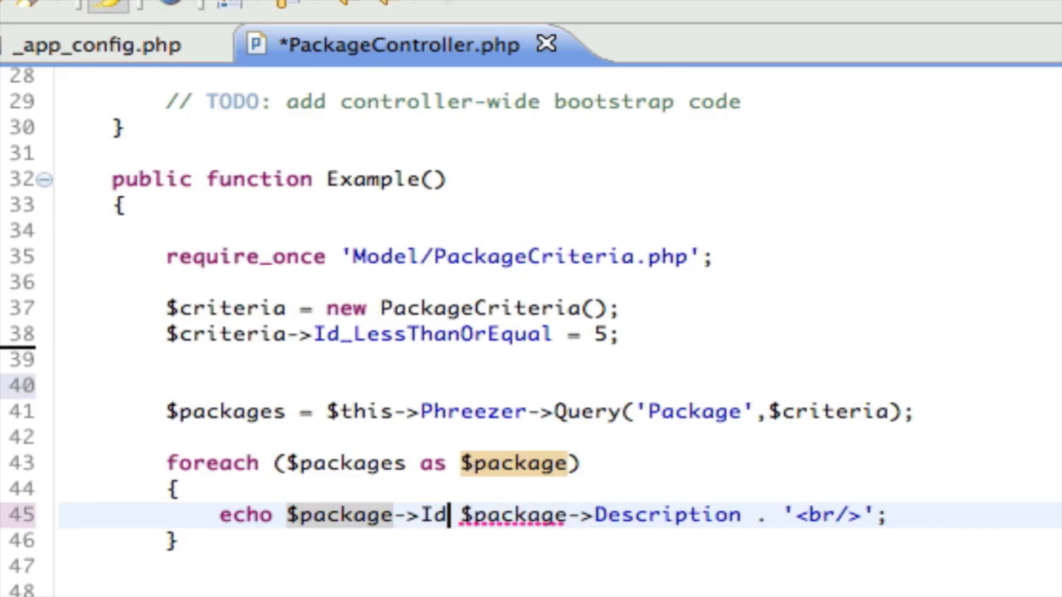
text(. '')
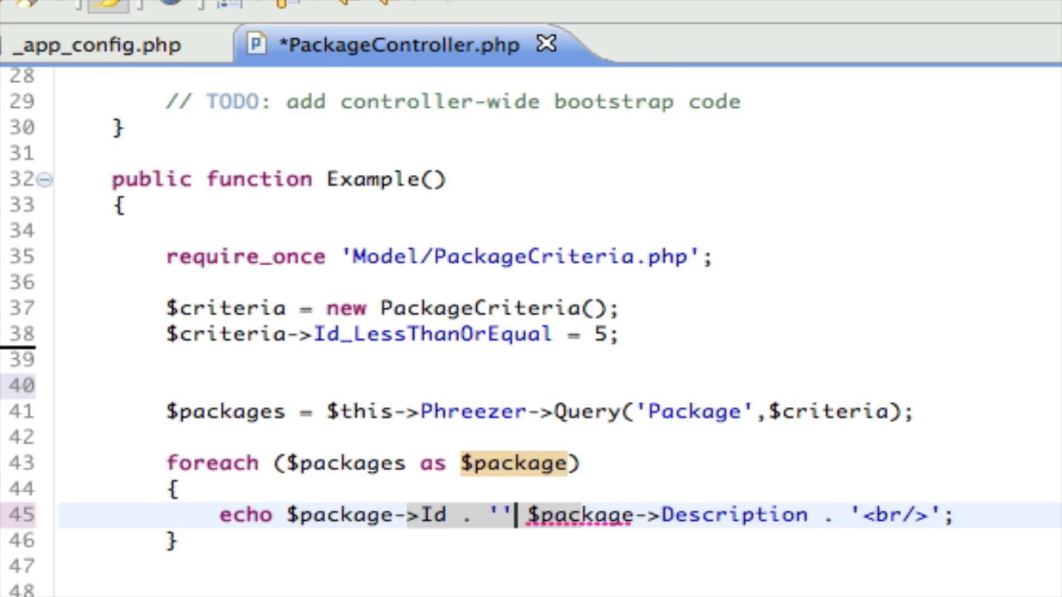
key(Left)
text(:)
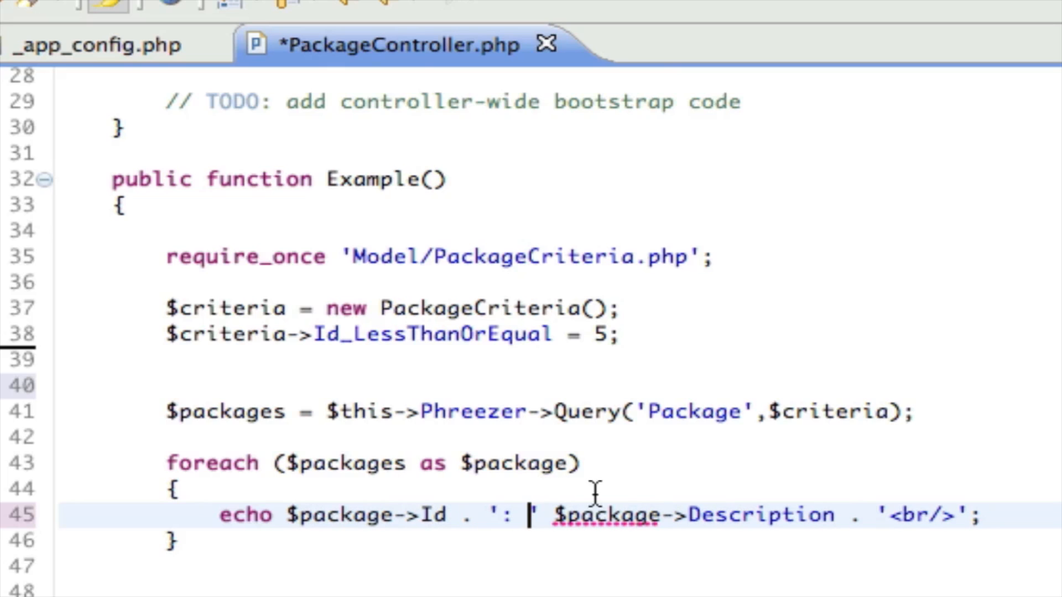
click(558, 514)
text(.)
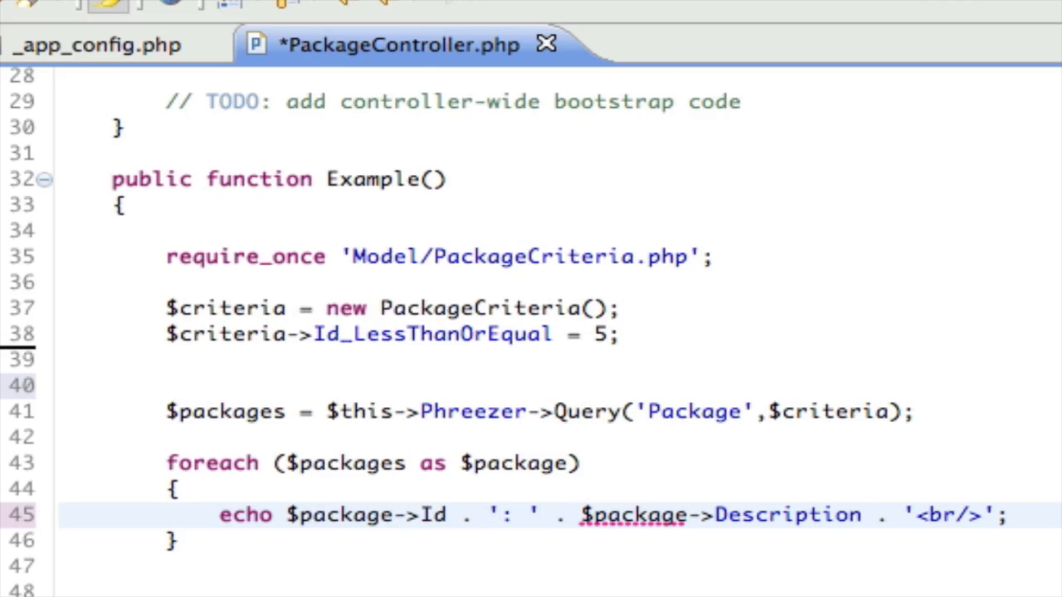
click(656, 482)
key(ctrl+s)
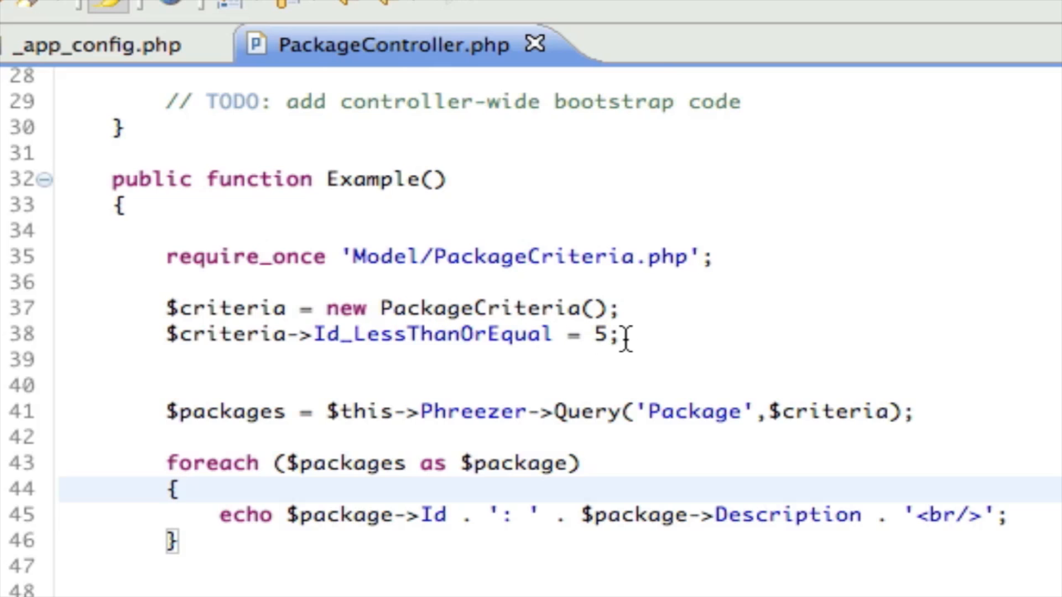
click(634, 336)
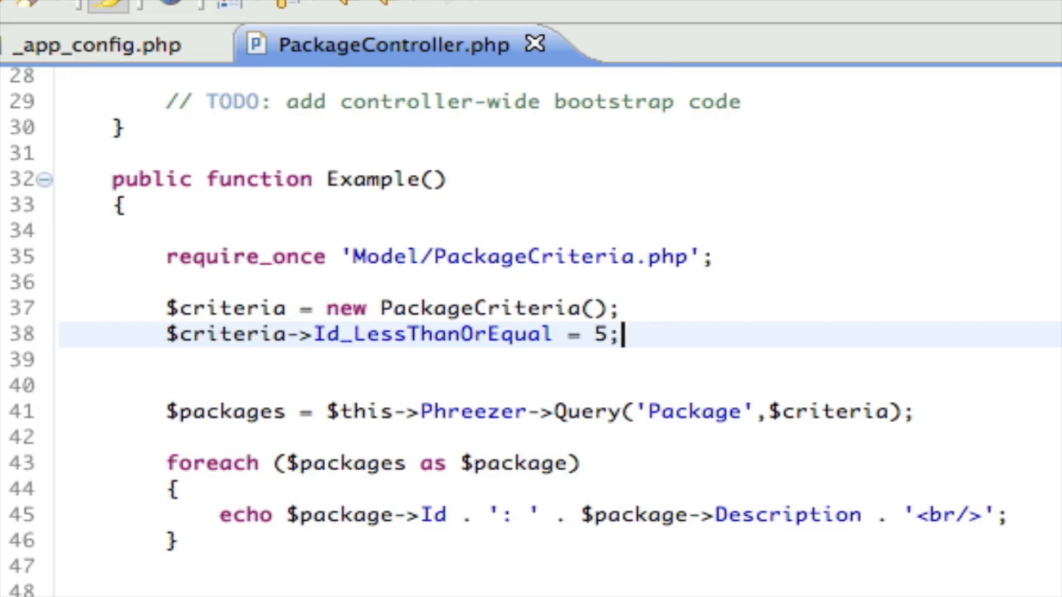
- Create $criteria2 = new PackageCriteria(); with $criteria2->Id_GreaterThanOrEqual = 20;
key(Return)
key(Return)
text($cr)
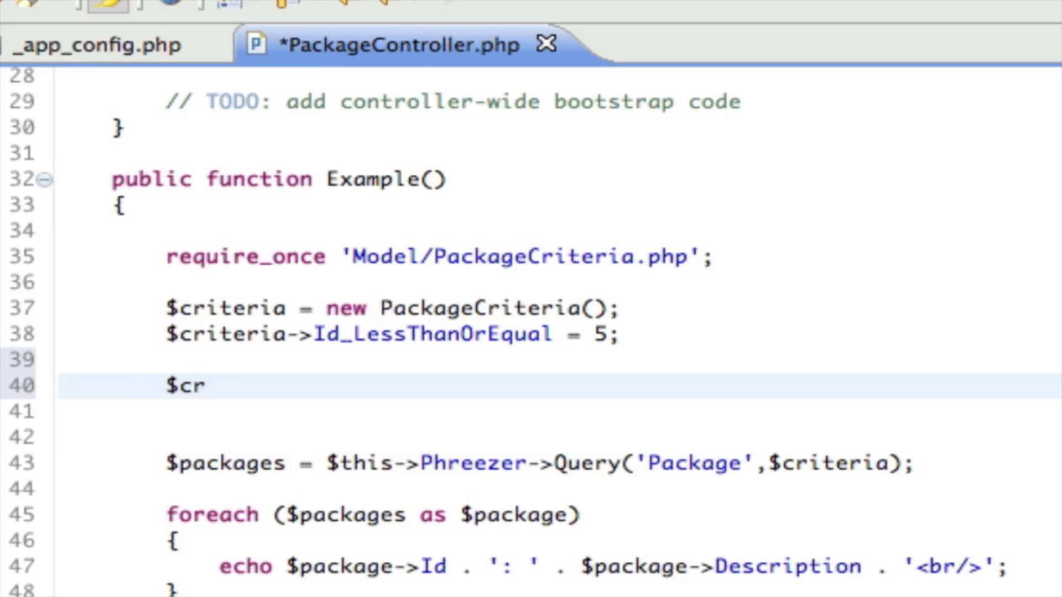
text(t)
key(BackSpace)
text(iteria)
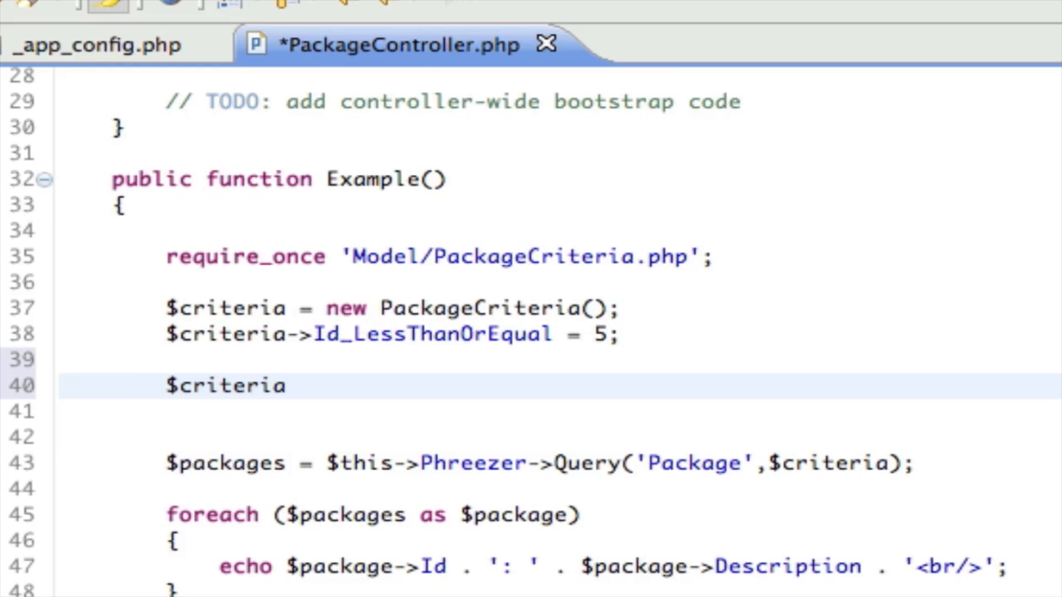
text(2 = new)
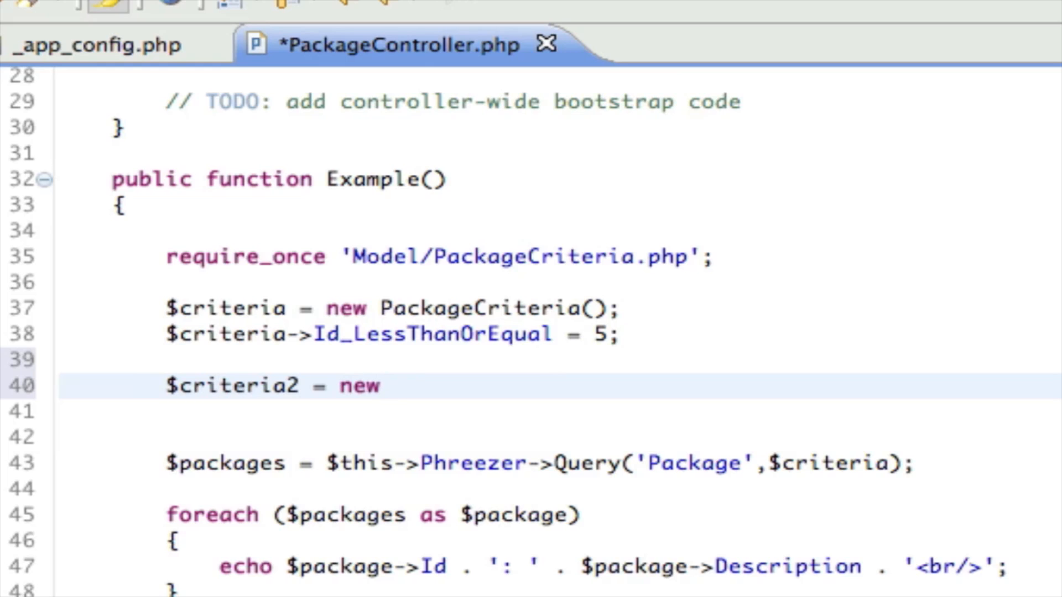
text( PackageCri)
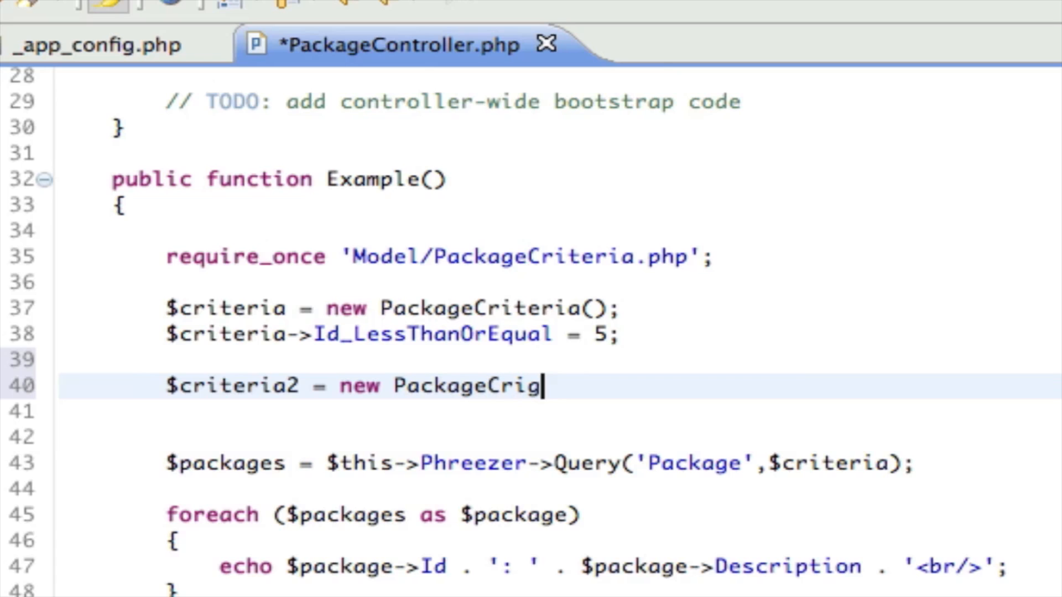
text(teria)
key(Return)
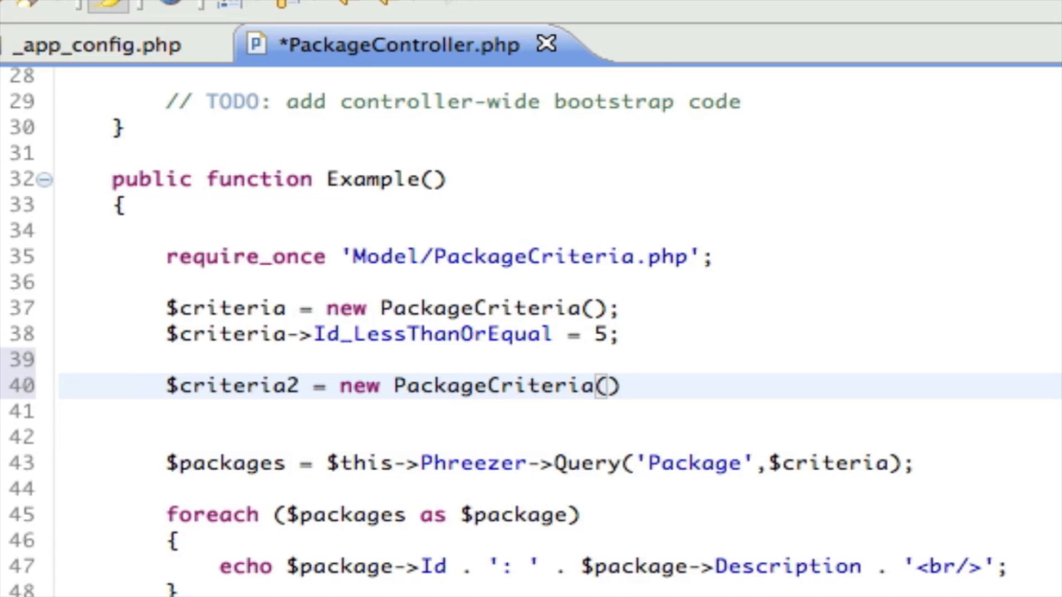
text(;)
key(Return)
text($c)
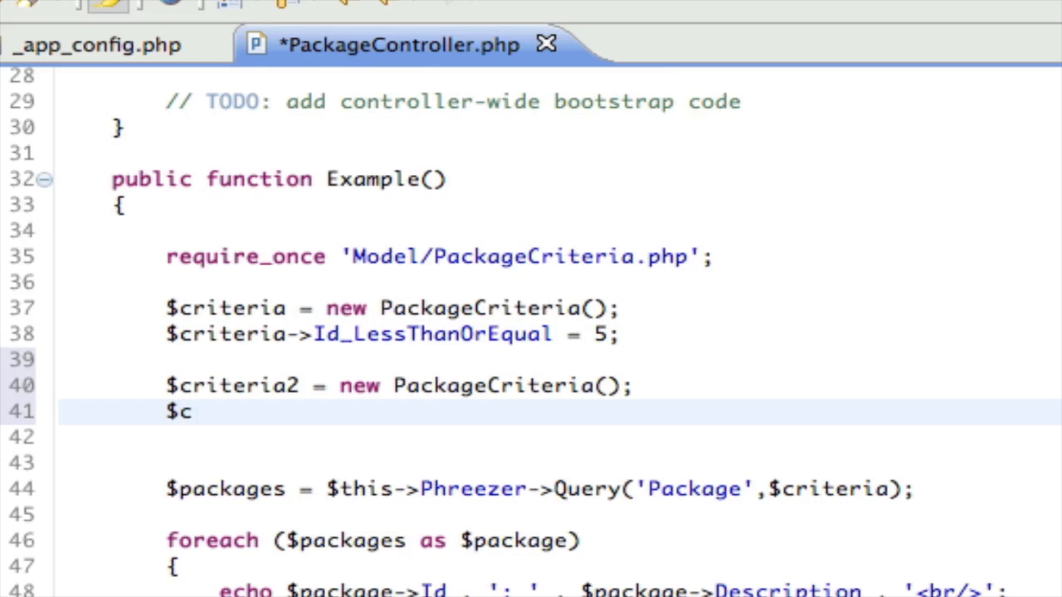
text(riteria2)
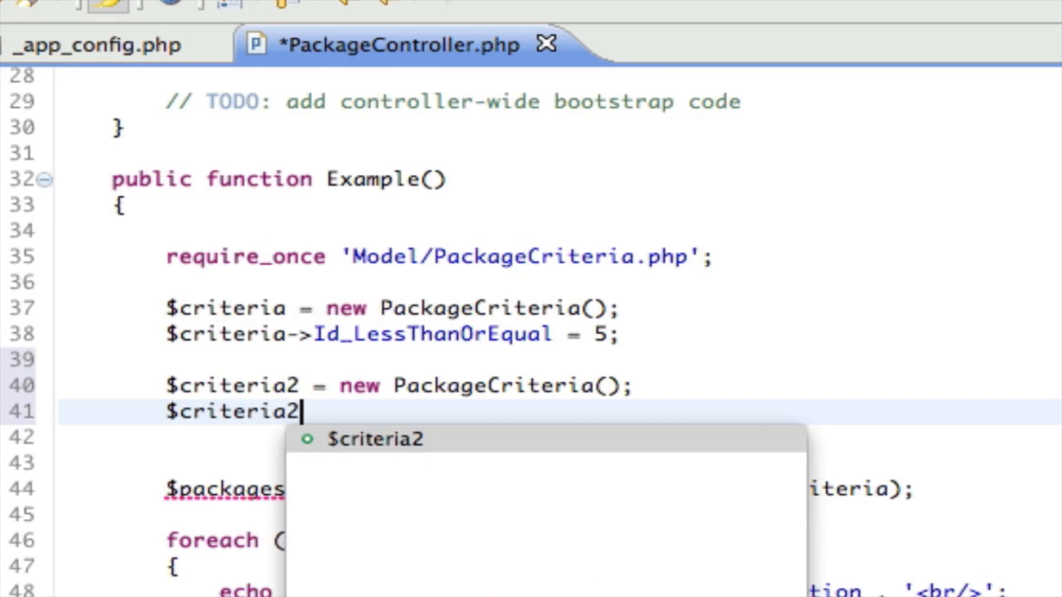
text(->)
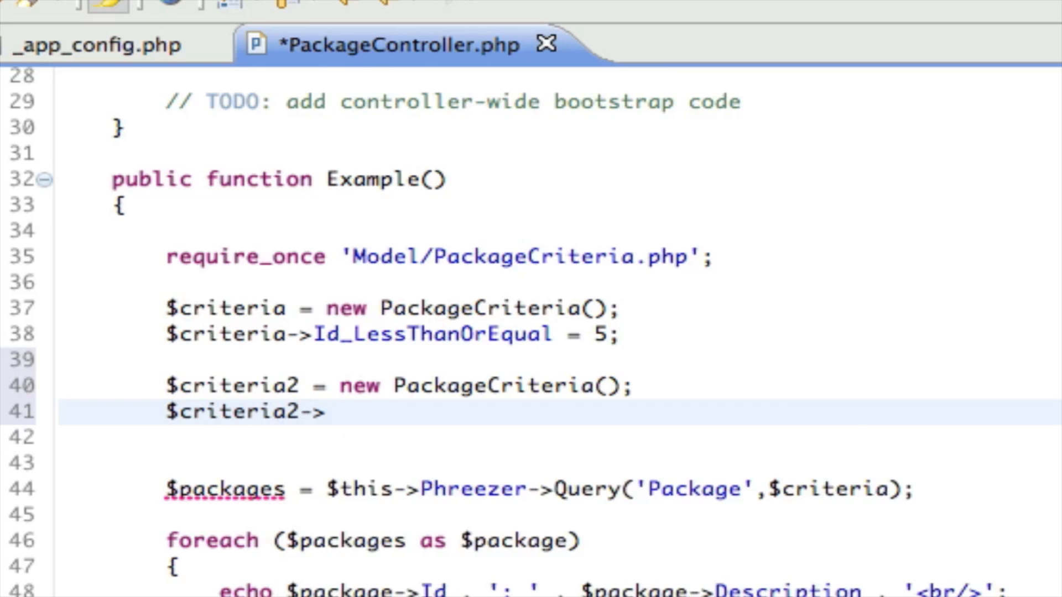
text(Id_)
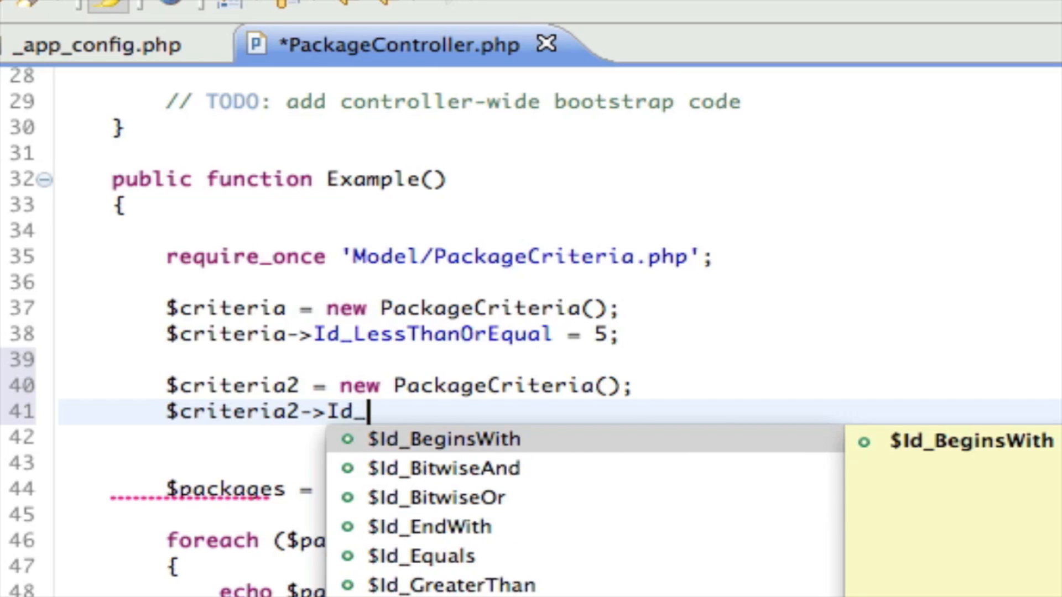
text(G)
key(Down)
key(Return)
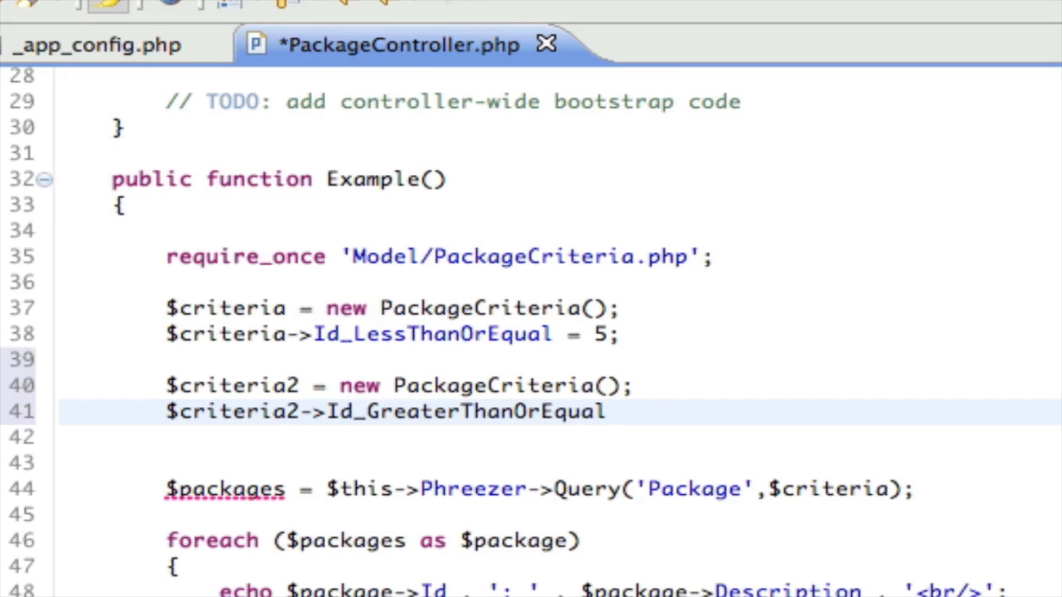
text(20)
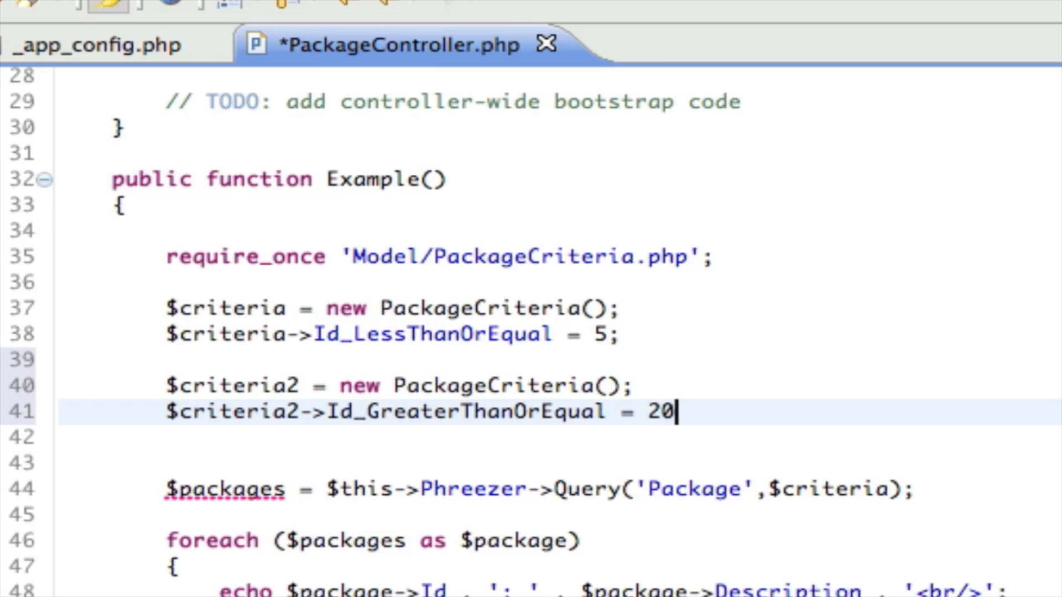
text(;)
key(Return)
key(Return)
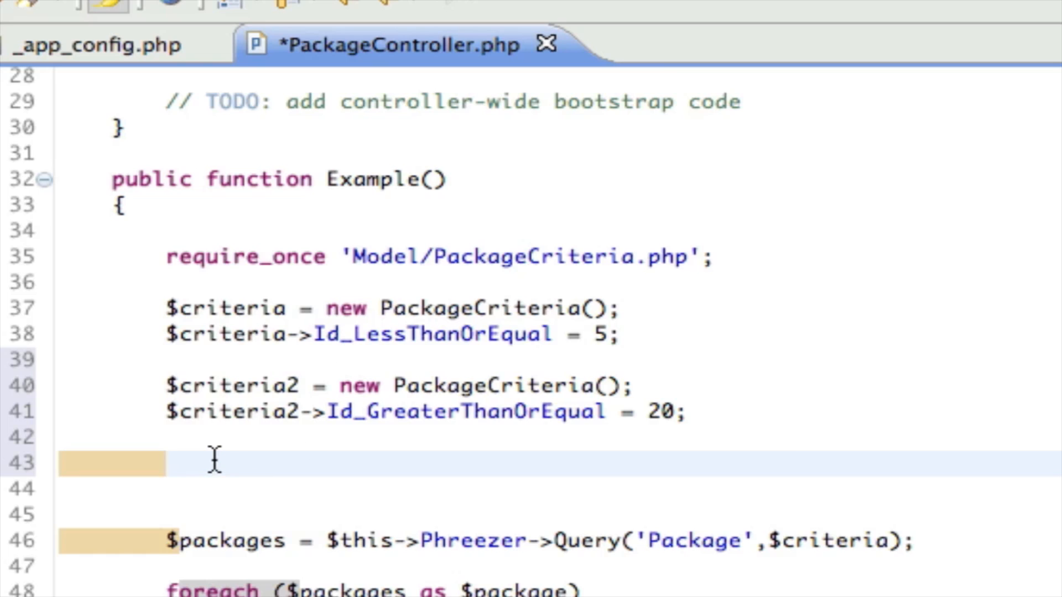
text($criter)
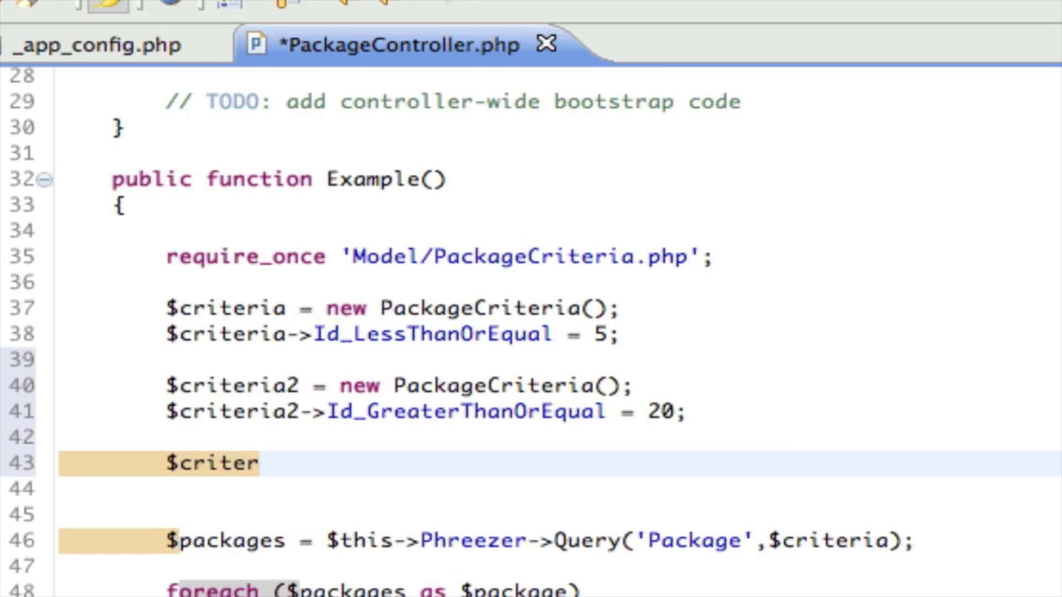
text(ia)
- Add $criteria->AddOr($criteria2); via autocomplete and save the controller
key(Return)
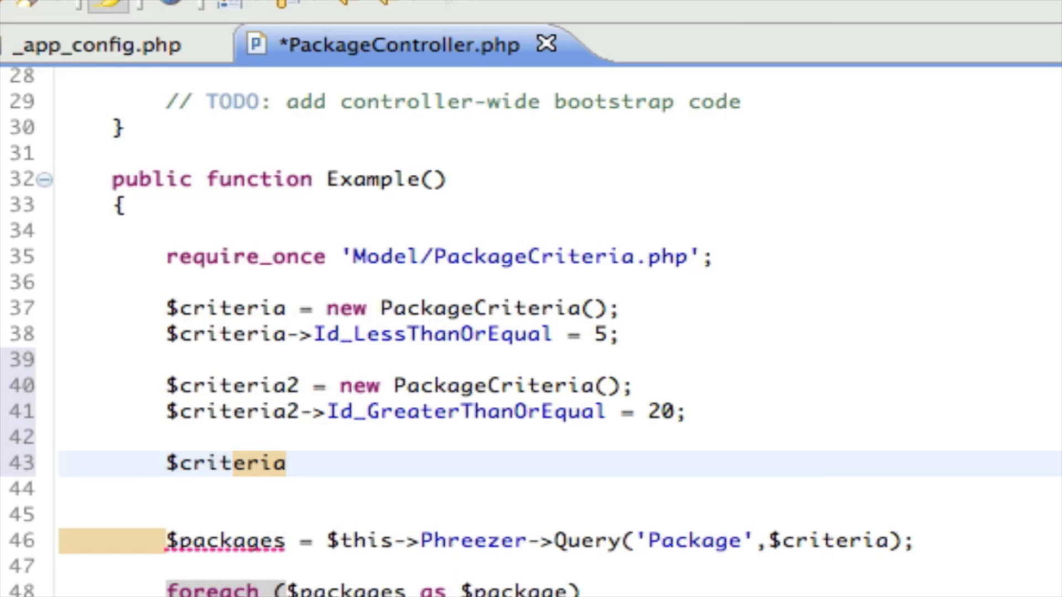
text(->)
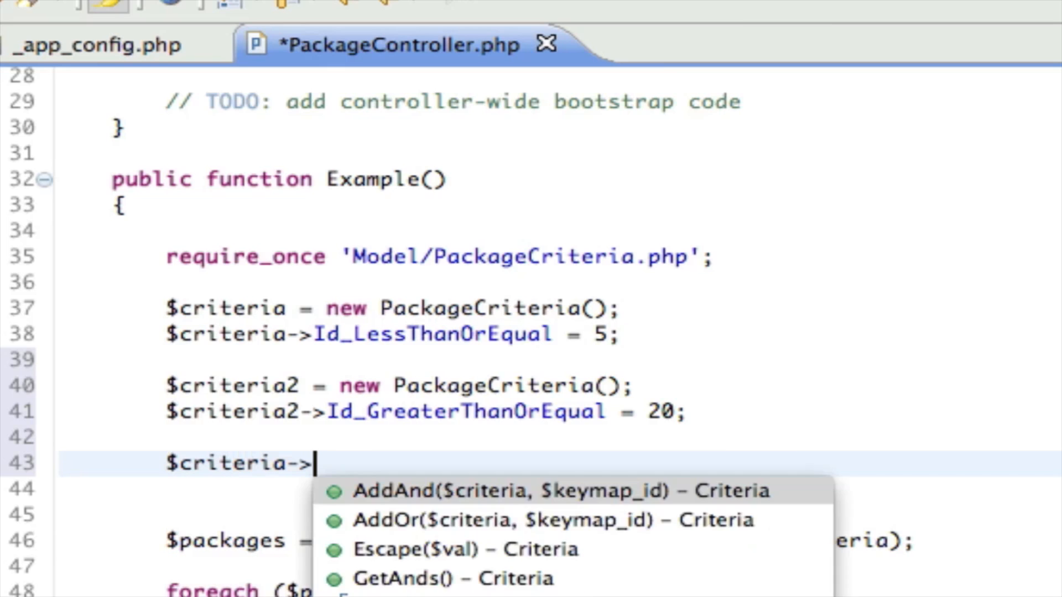
key(Down)
key(Return)
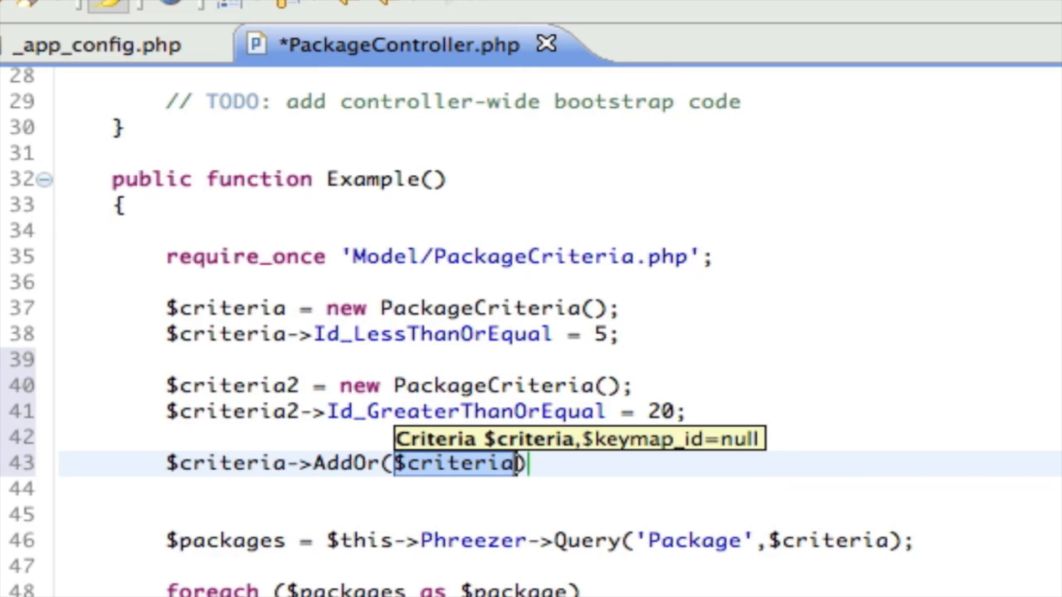
key(Right)
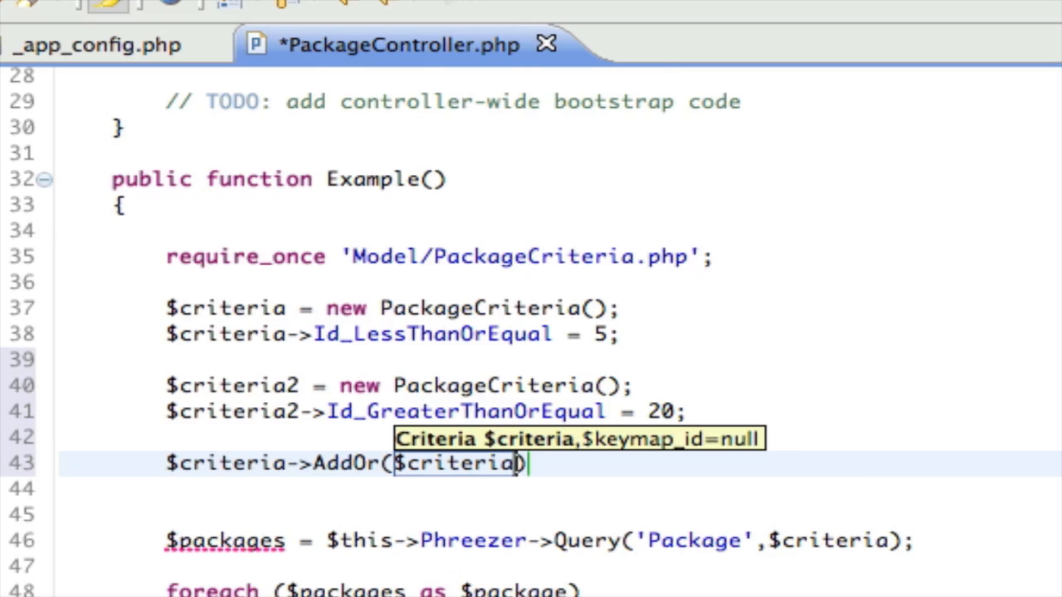
text(2)
key(Return)
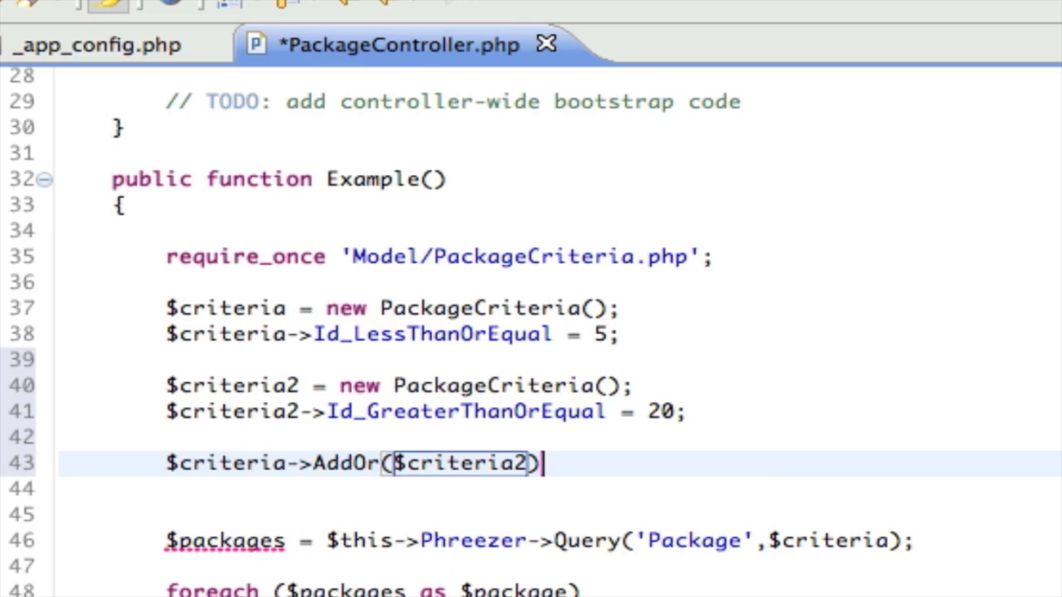
text(;)
click(220, 515)
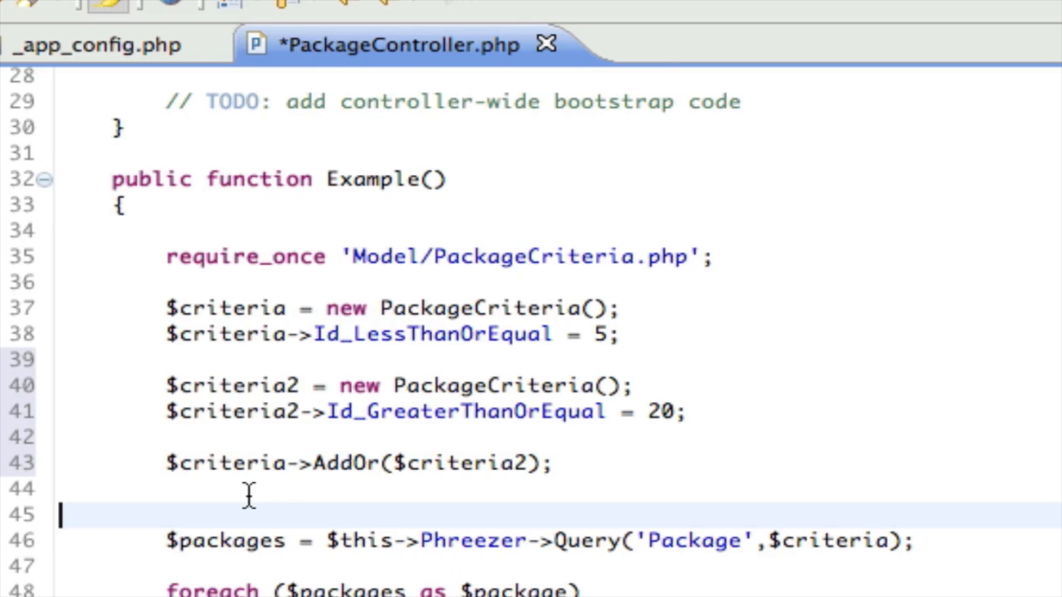
key(ctrl+s)
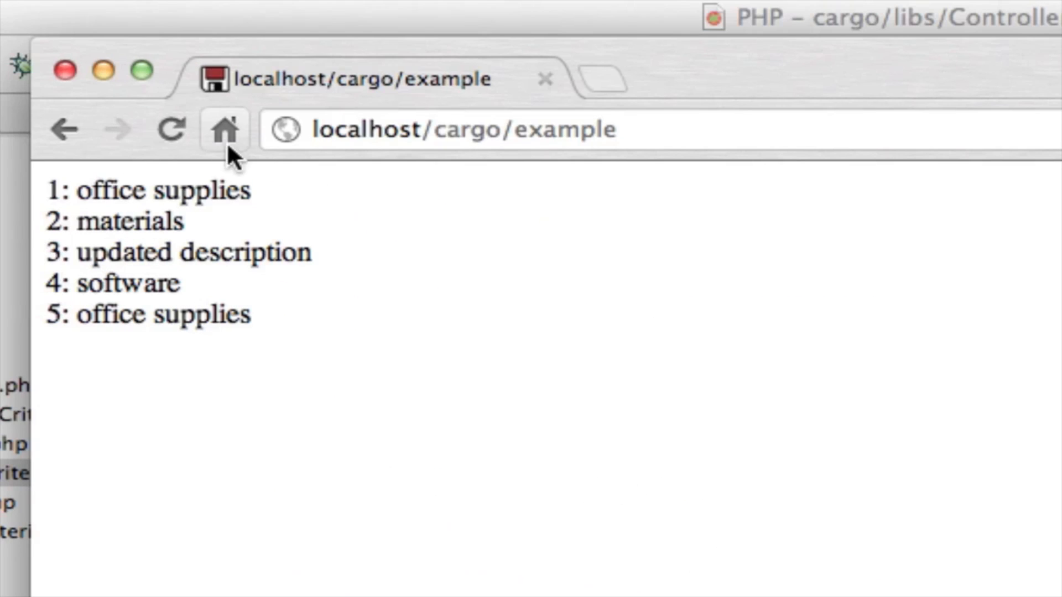
- Reload the example page to list ids 1–5 plus 20 onward, then return to Eclipse
click(171, 129)
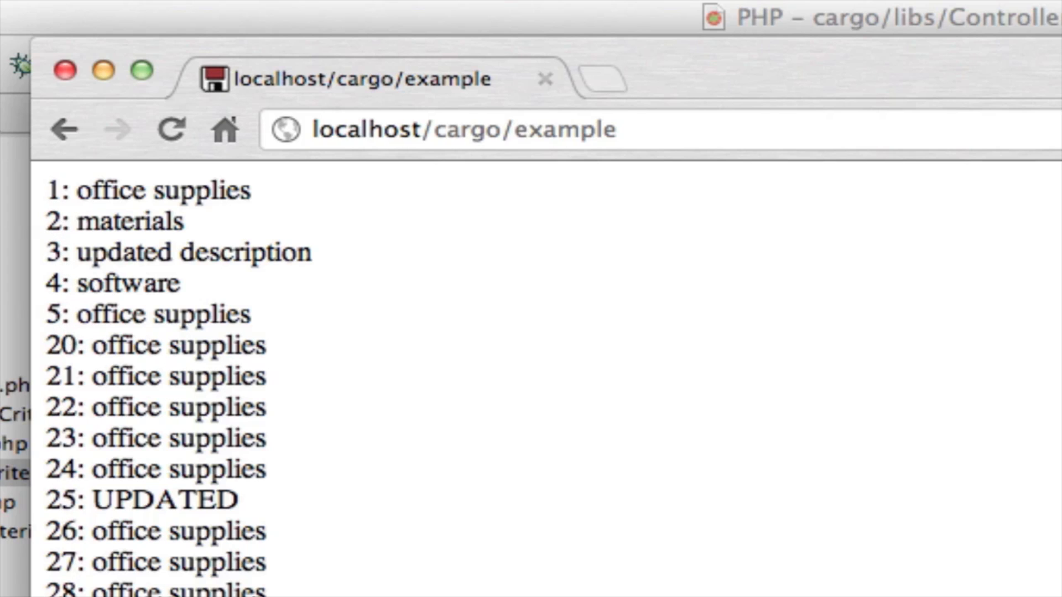
click(27, 10)
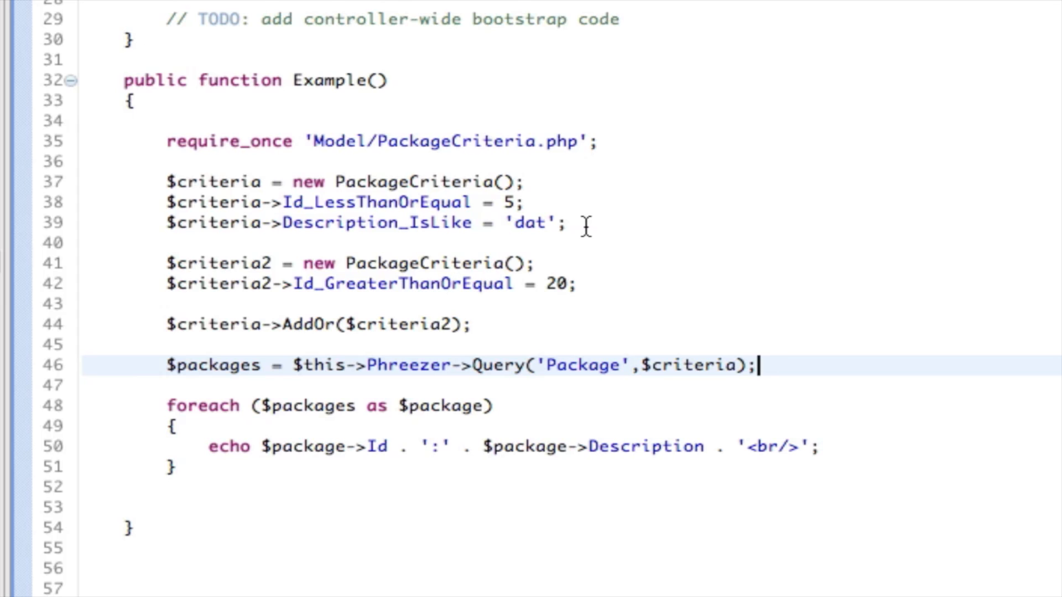
- Add a $criteria->SetOrder sort on Description below the AddOr line
click(516, 326)
key(Return)
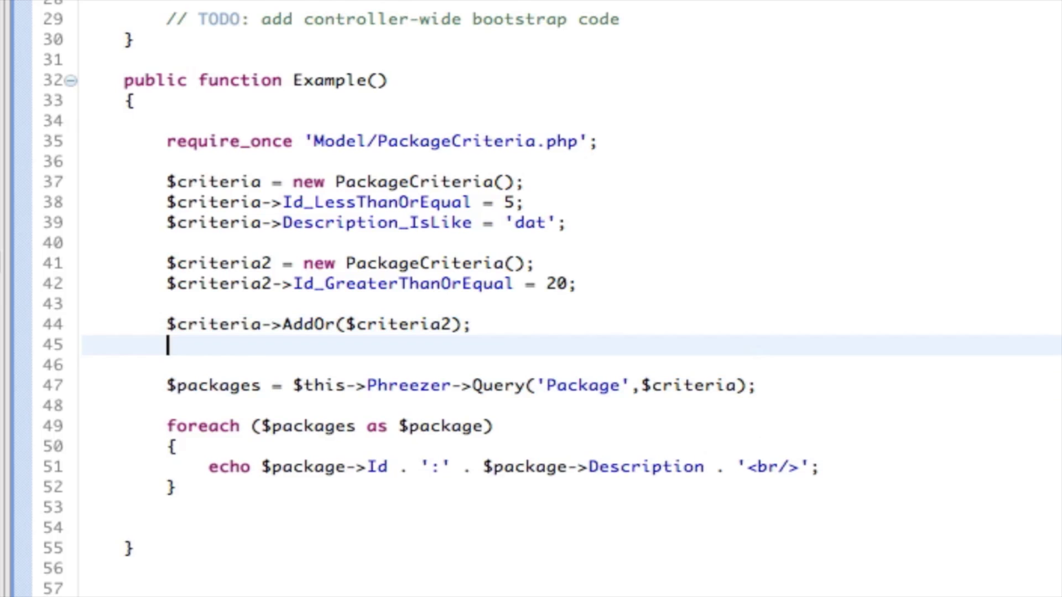
key(Return)
text(riter)
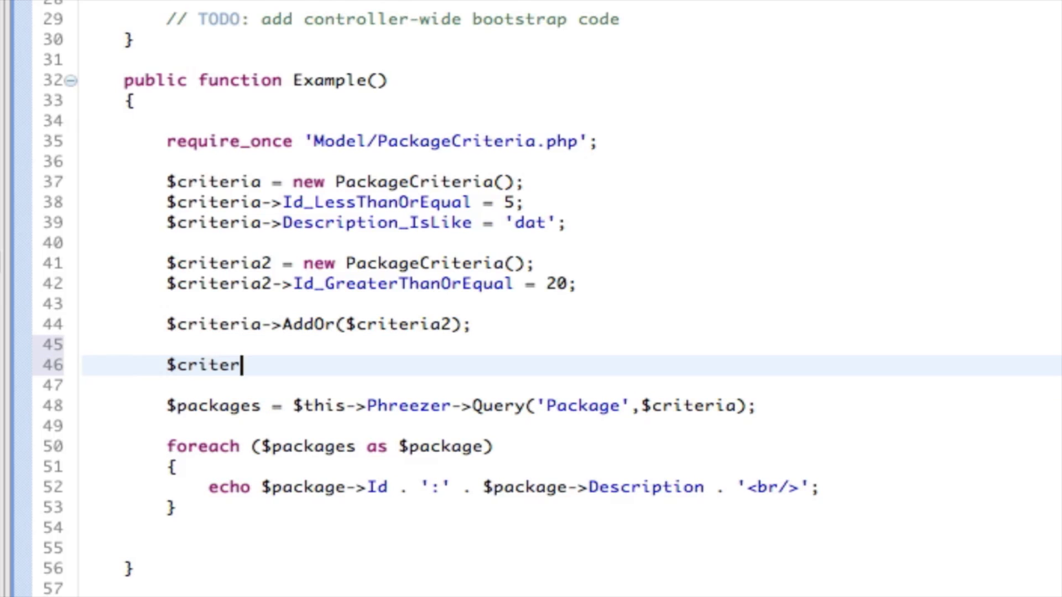
text(ia->)
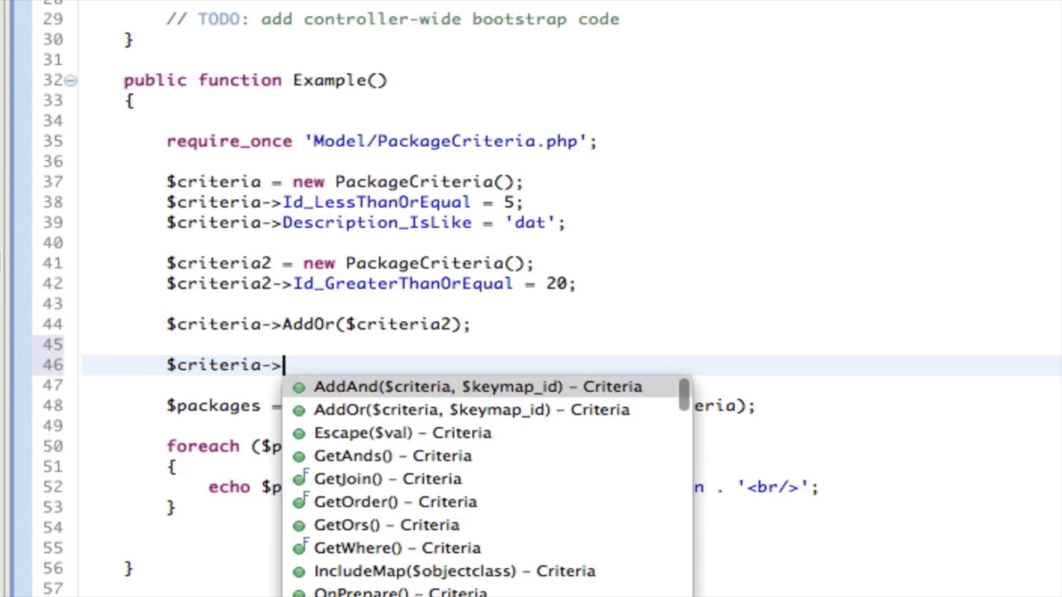
text(SetOr)
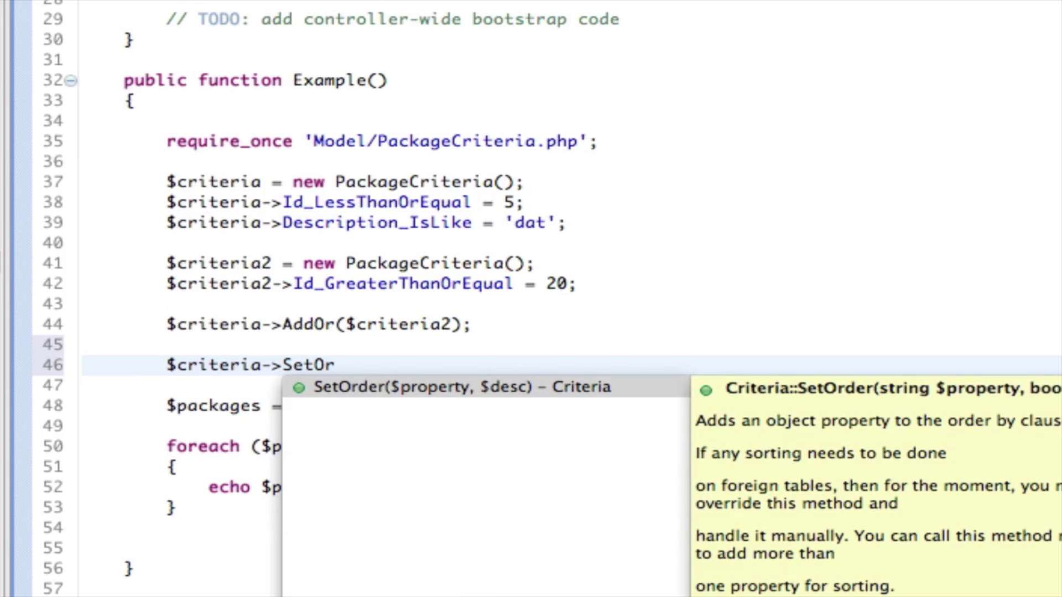
key(Return)
text(')
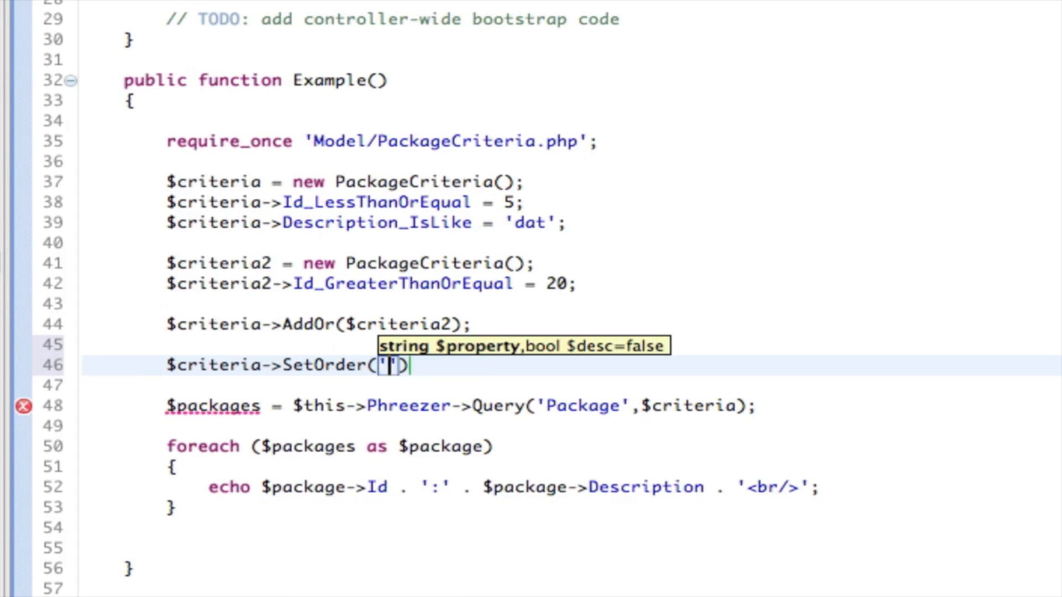
text(Descrip)
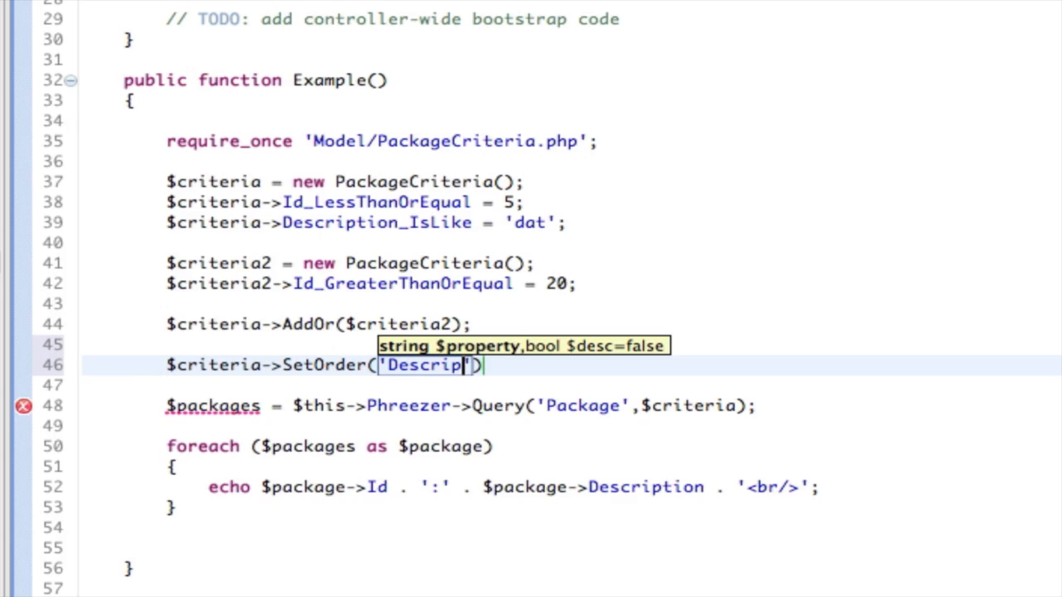
text(tion');)
key(Return)
text($cr)
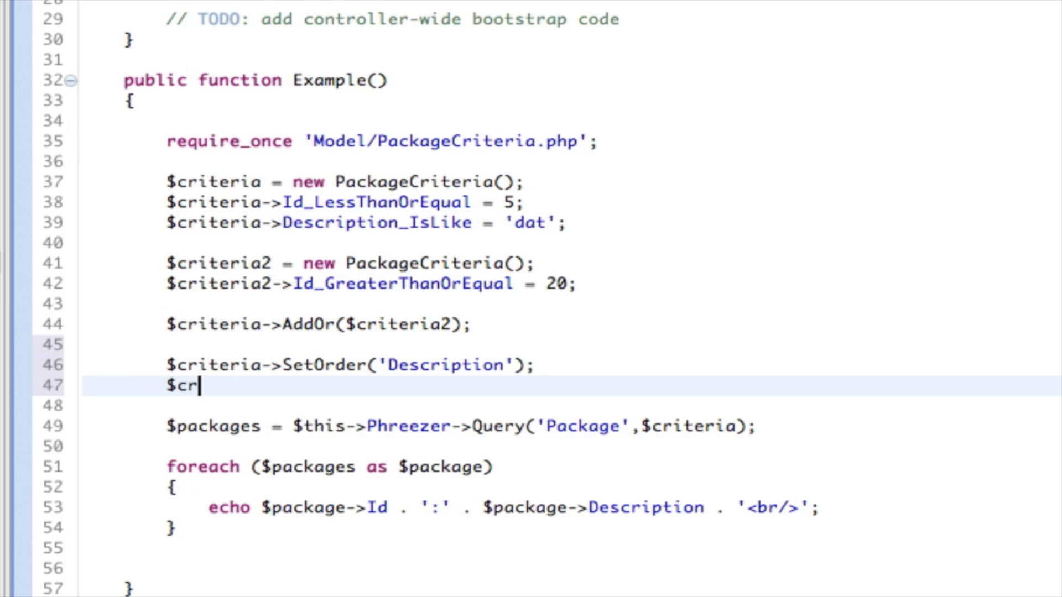
text(iteria->)
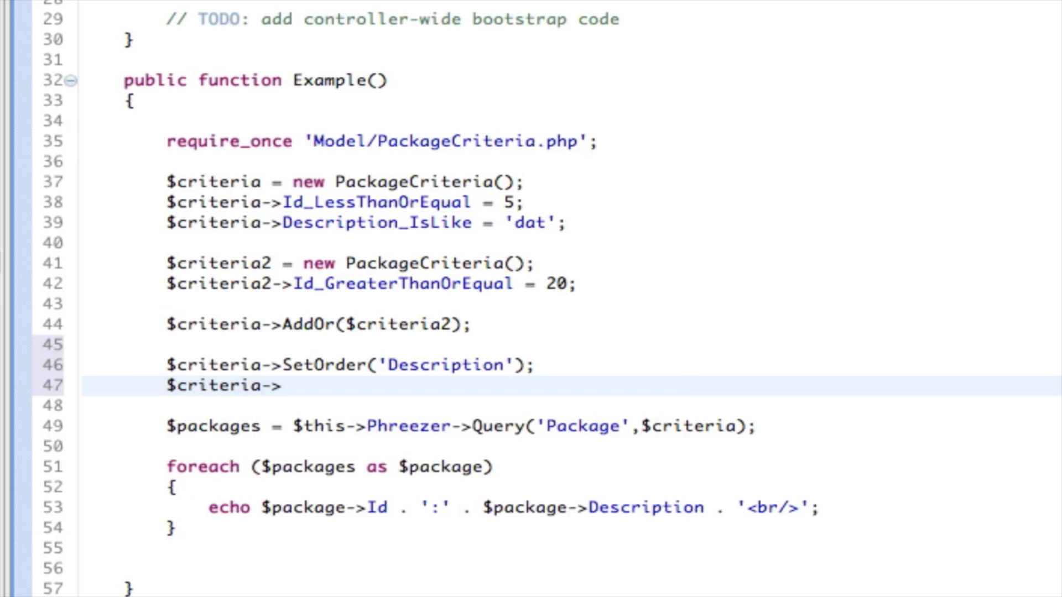
text(SetOrder)
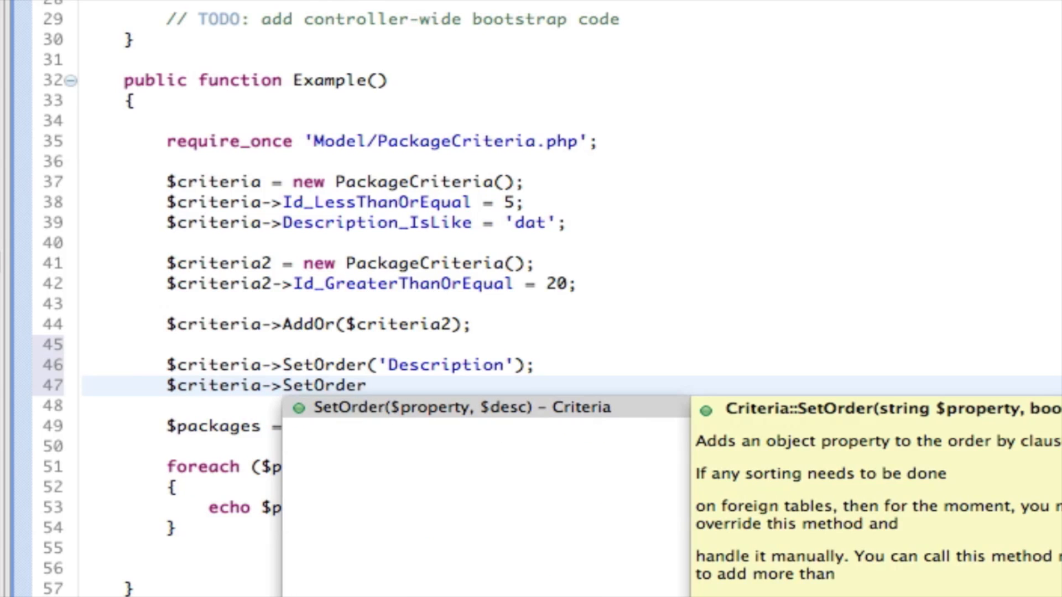
text(()
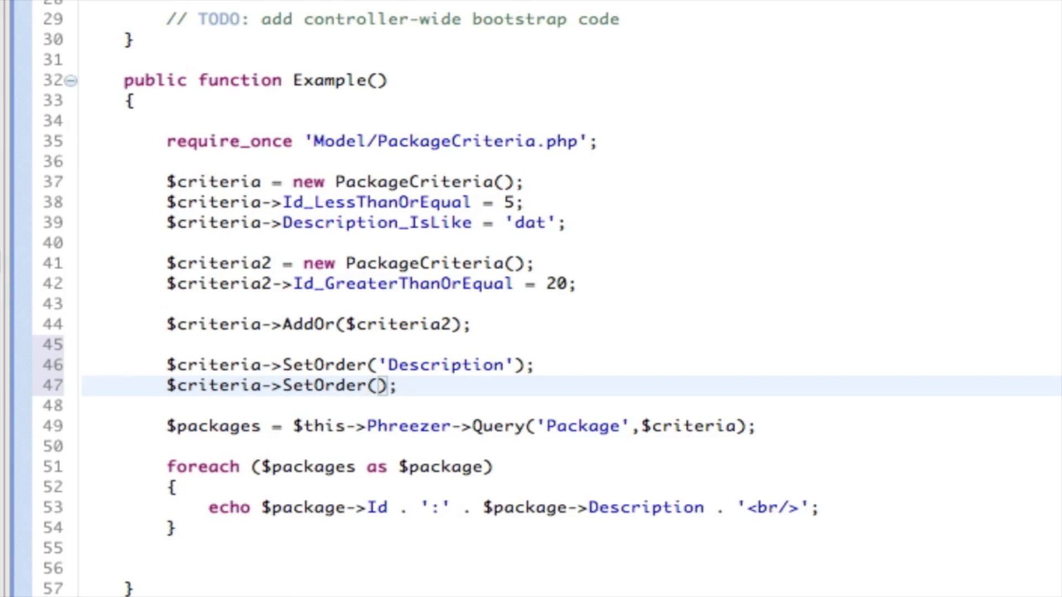
text('Id')
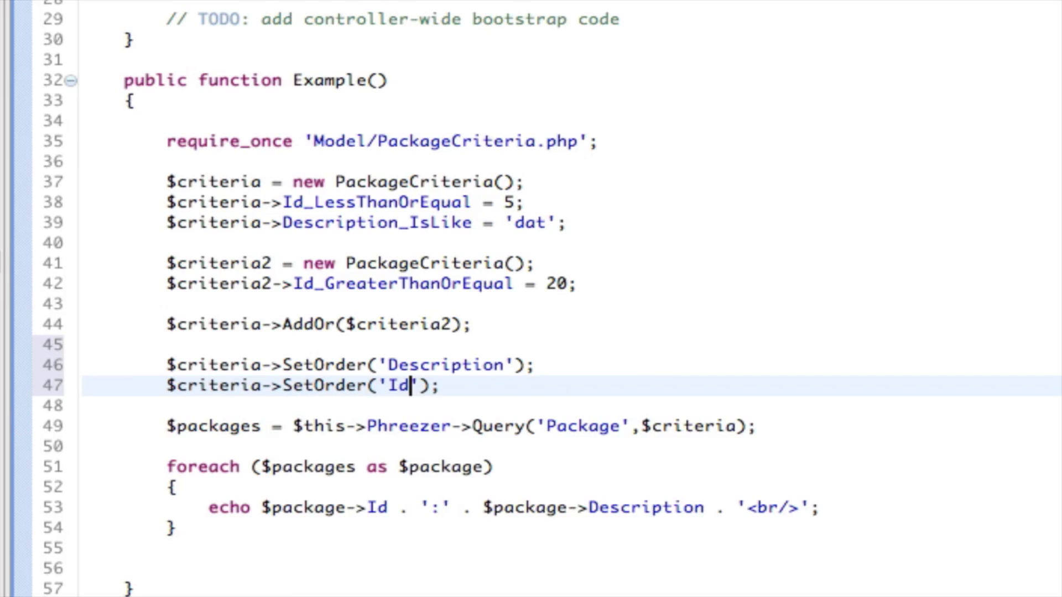
text(,)
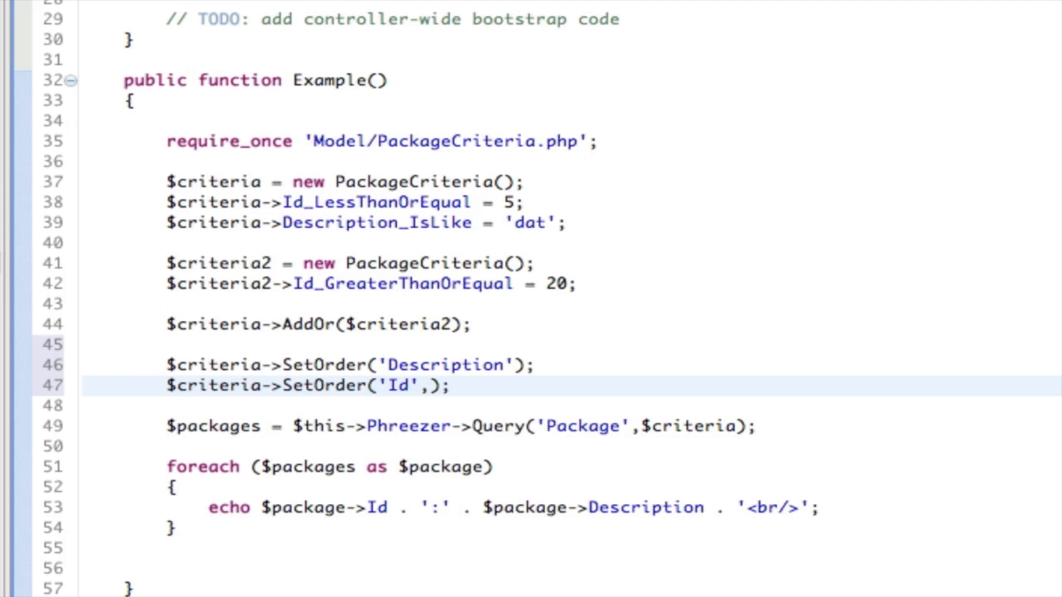
text(true)
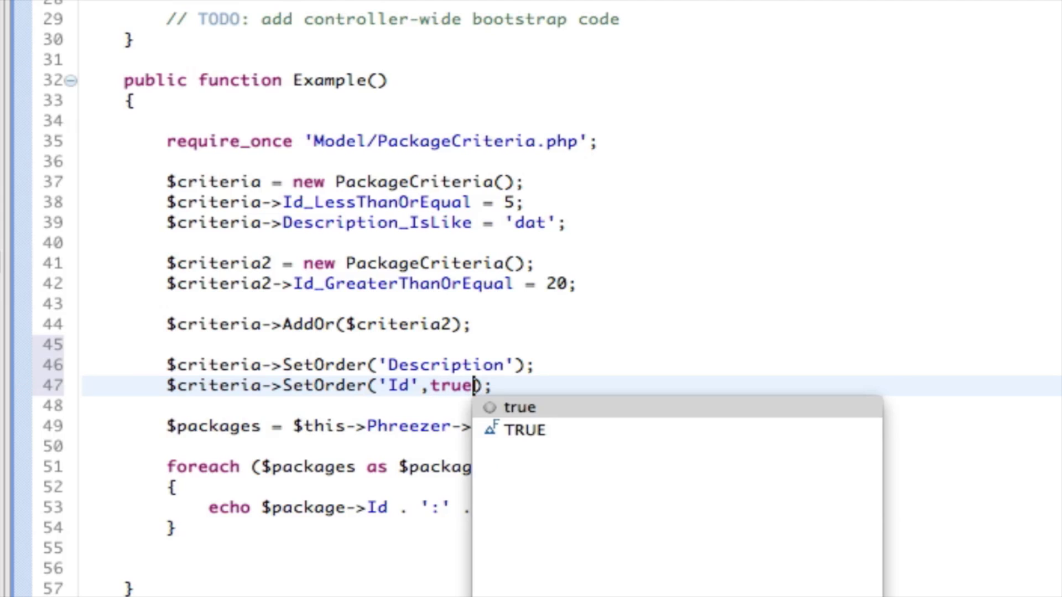
- Add $criteria->SetOrder('Id',true); for descending Id order, save, and bring Chrome forward
key(Right)
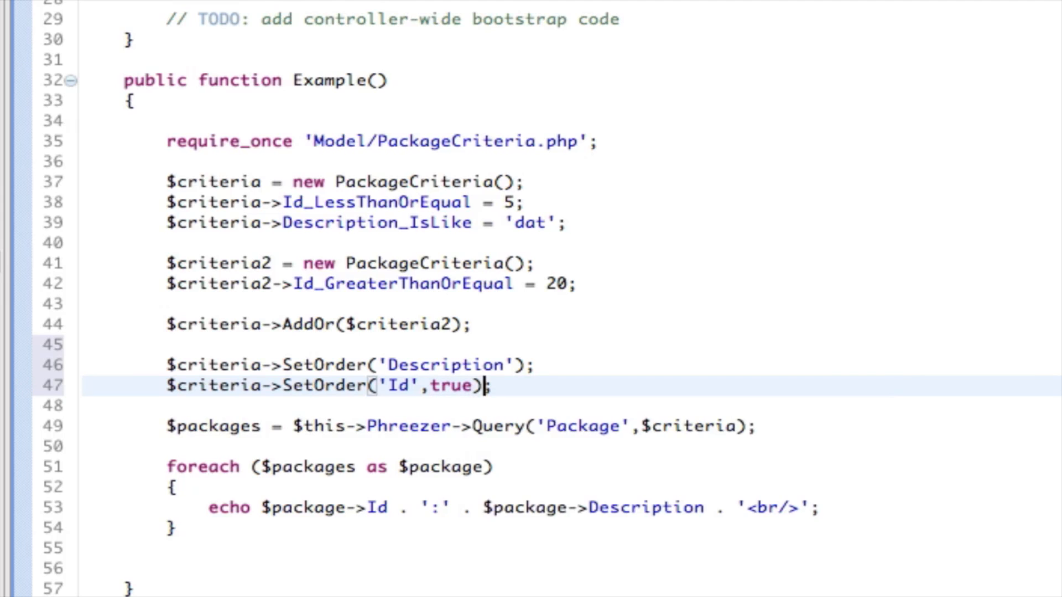
key(Right)
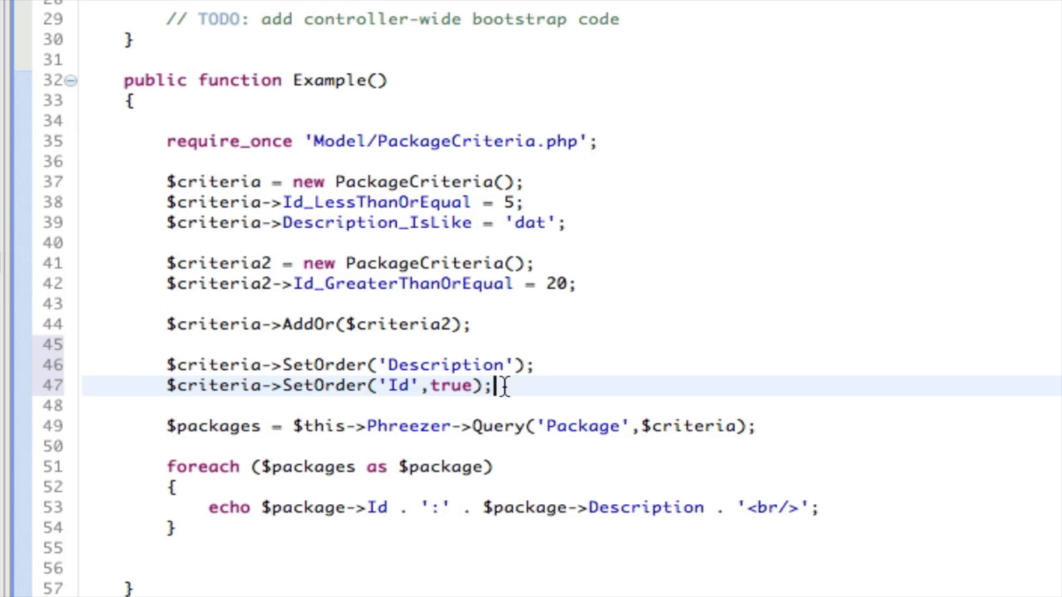
key(super+s)
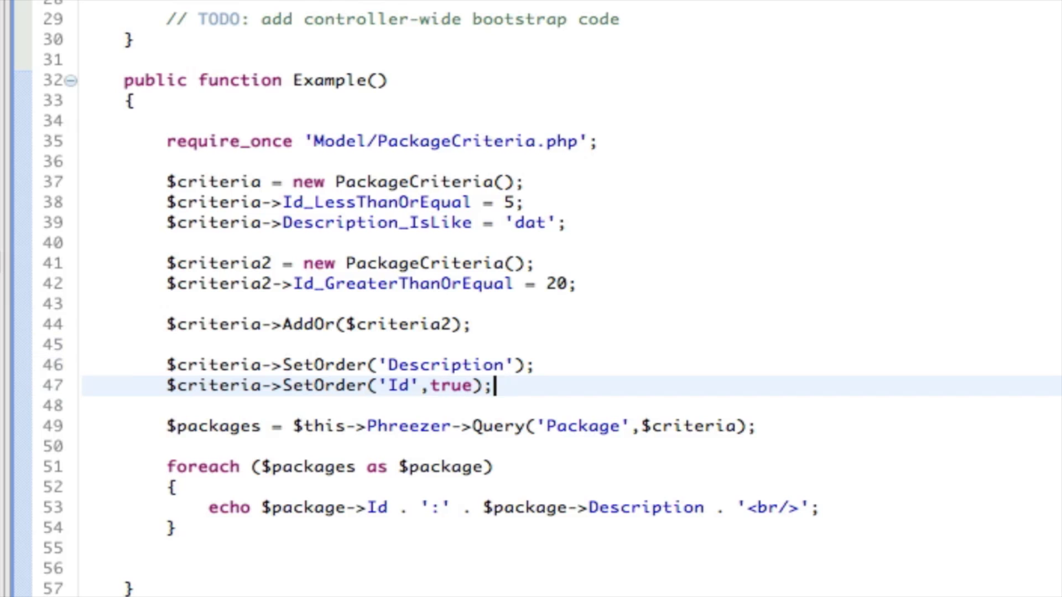
click(296, 539)
- Reload localhost/cargo/example to list package ids descending from 45 down to 3
click(96, 68)
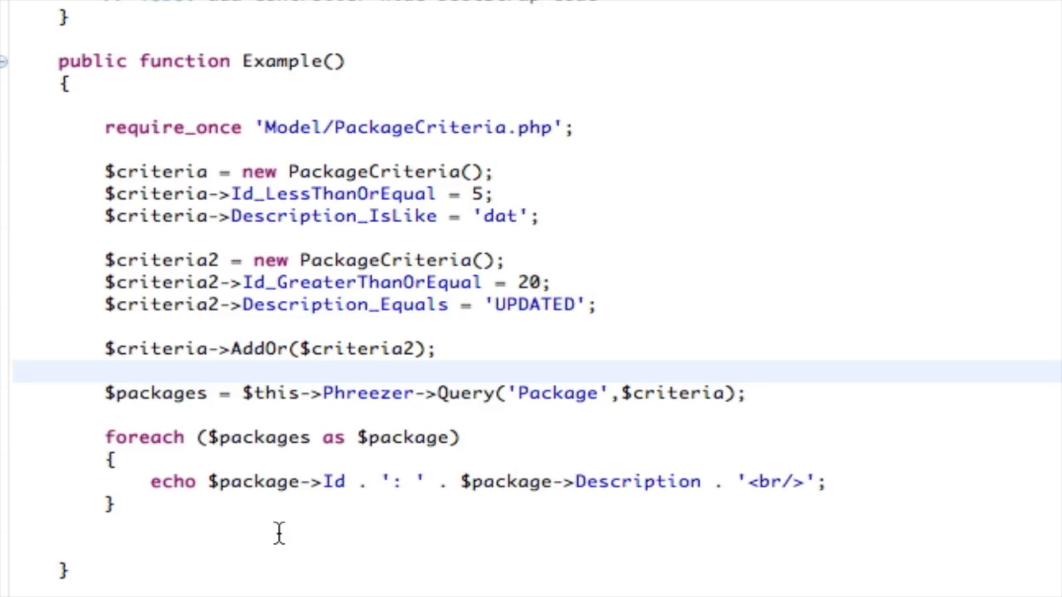
- Select the foreach print loop after the query so it can be replaced by echo $packages->Count();
click(770, 389)
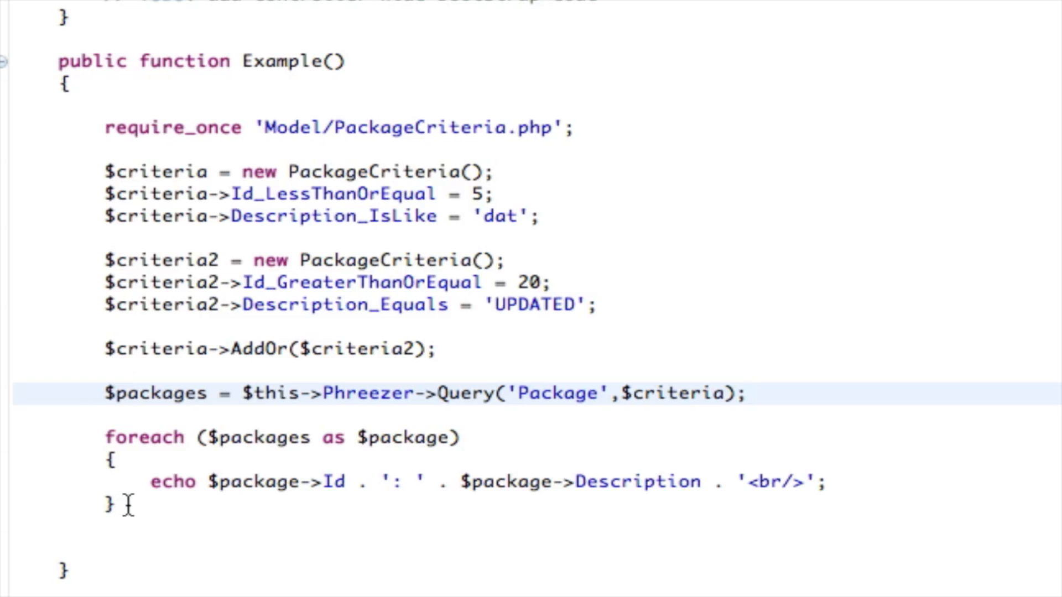
click(128, 505)
shift+click(97, 435)
text(echo )
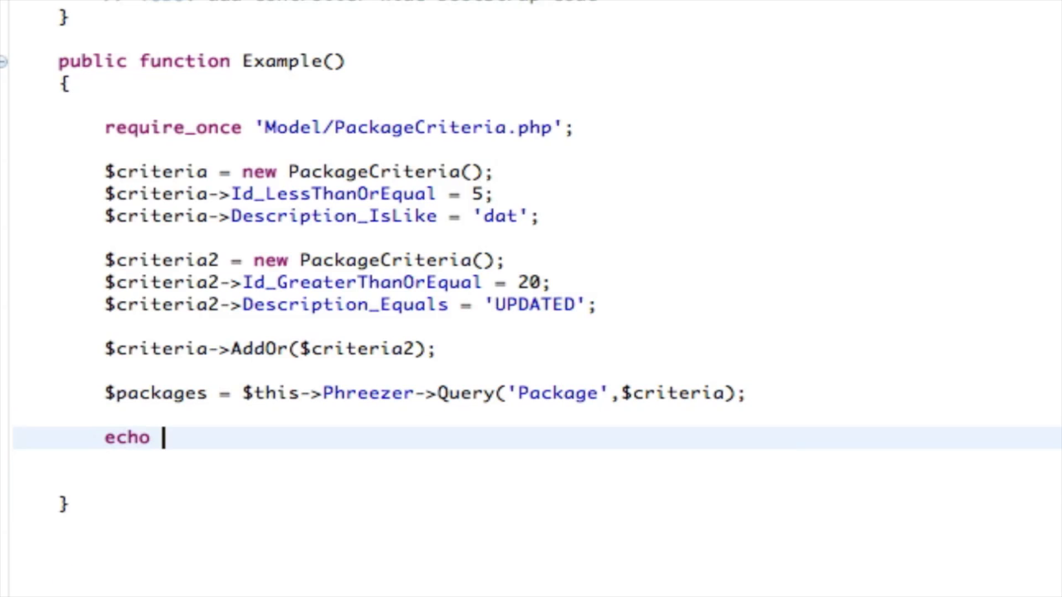
text($pa)
text(ckages->Count();)
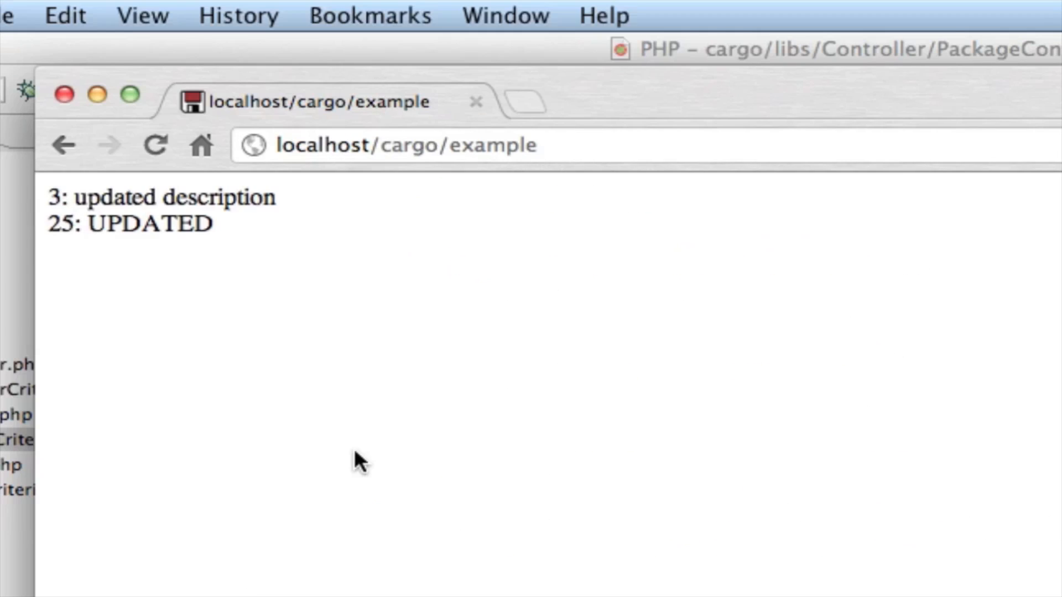
- Remove the Description_Equals 'UPDATED' criterion and reload, raising the echoed count from 2 to 26
key(super+r)
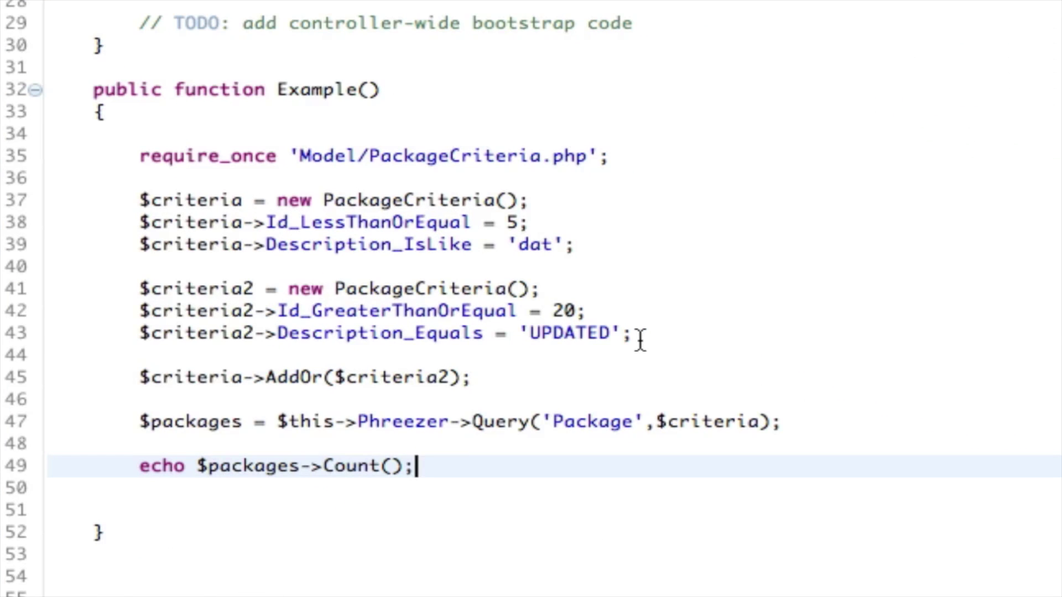
click(640, 333)
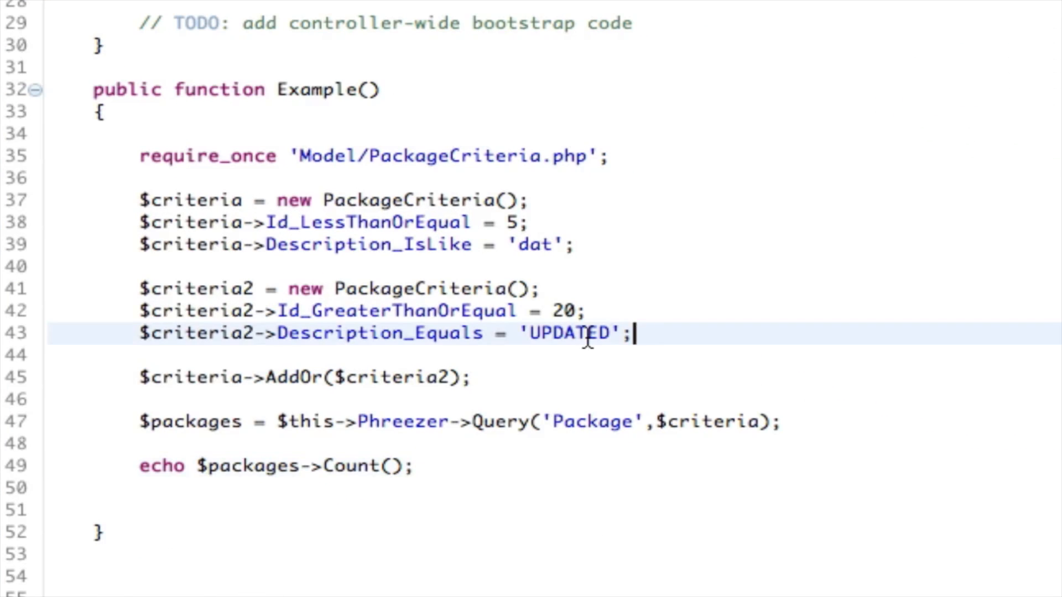
key(super+shift+Left)
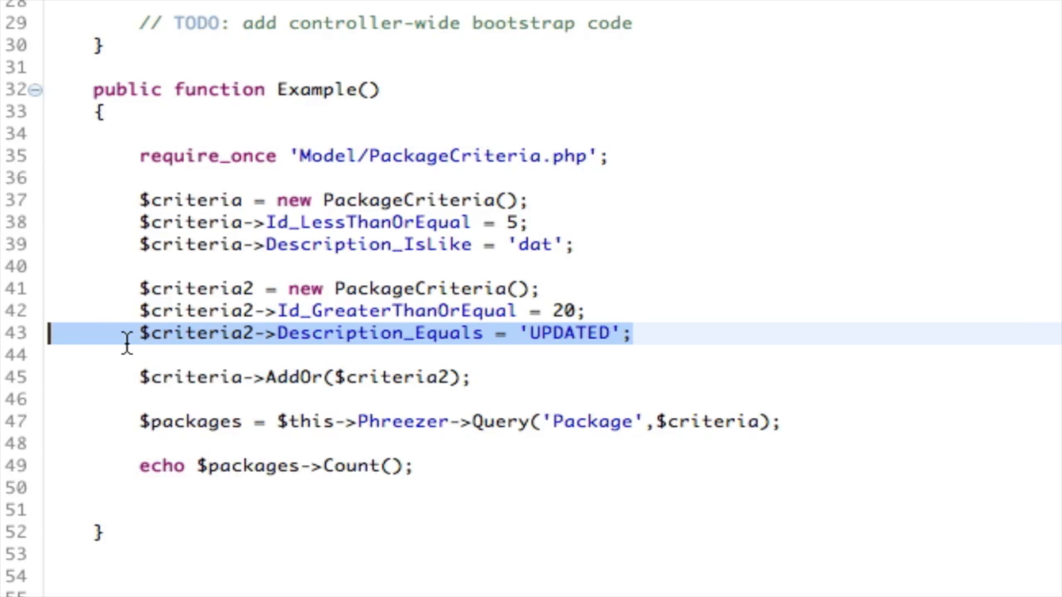
key(BackSpace)
key(BackSpace)
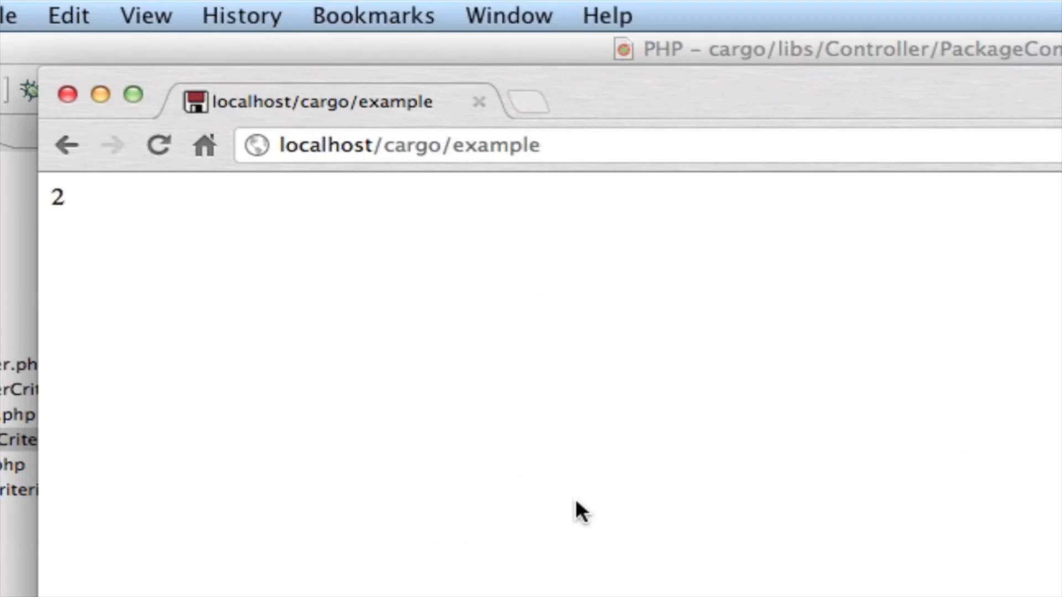
key(super+r)
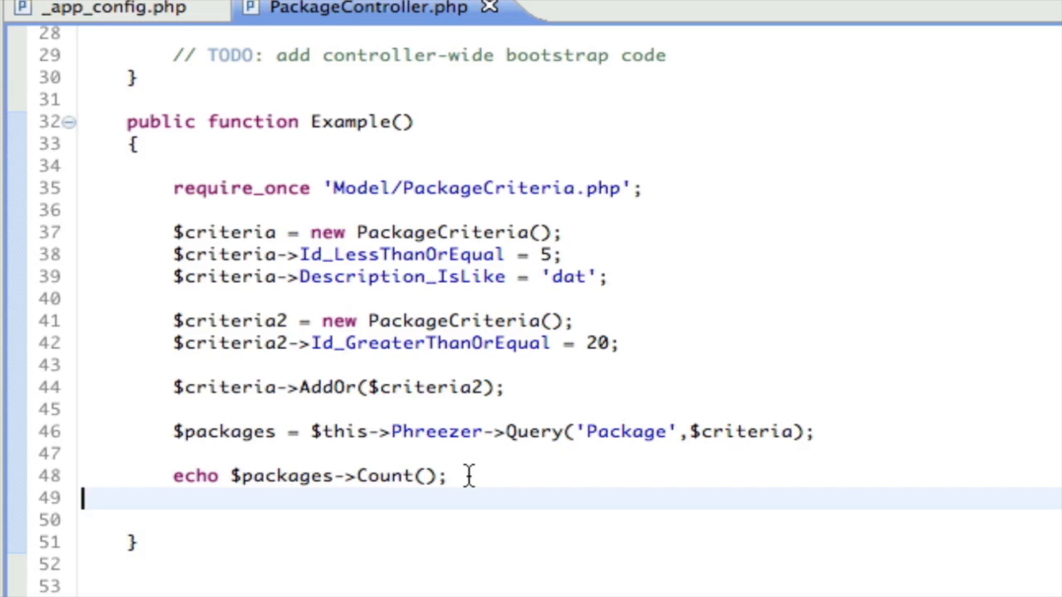
- Replace the echo count line with a GetDataPage(1, 5) paging call
drag(450, 476, 173, 475)
text($)
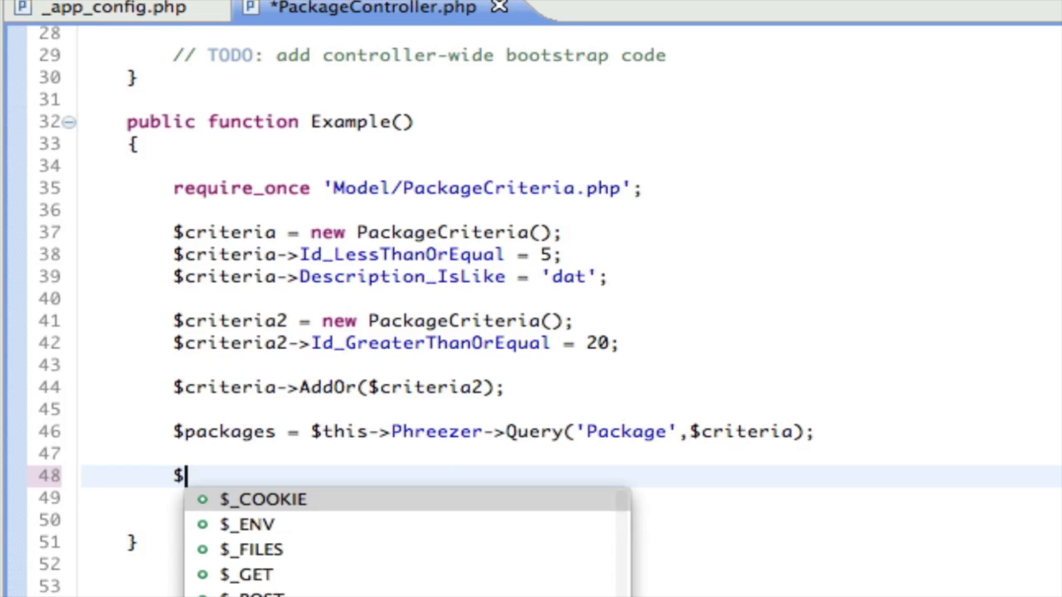
text(page = )
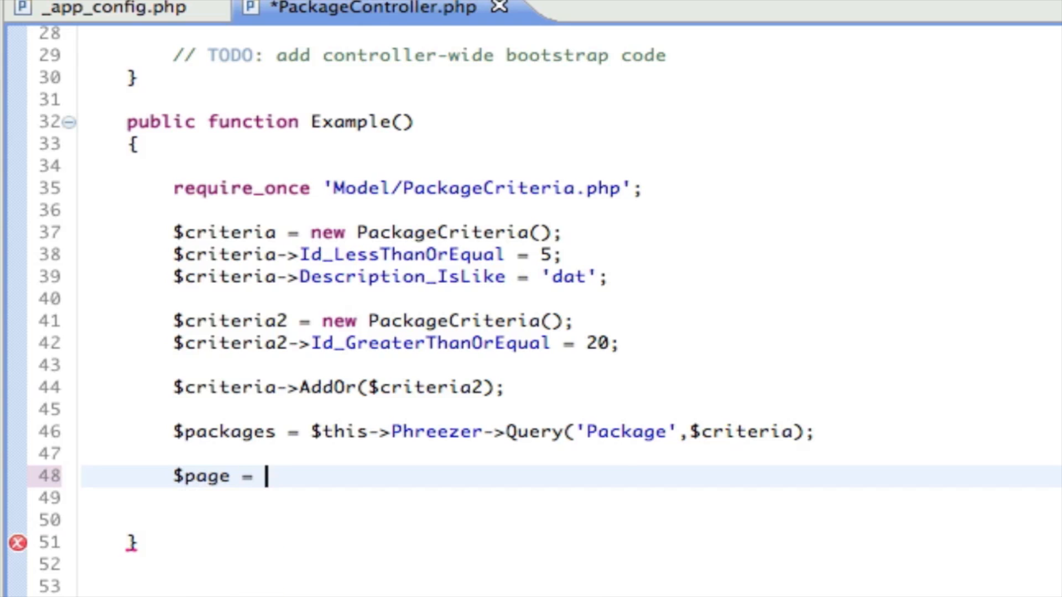
text($)
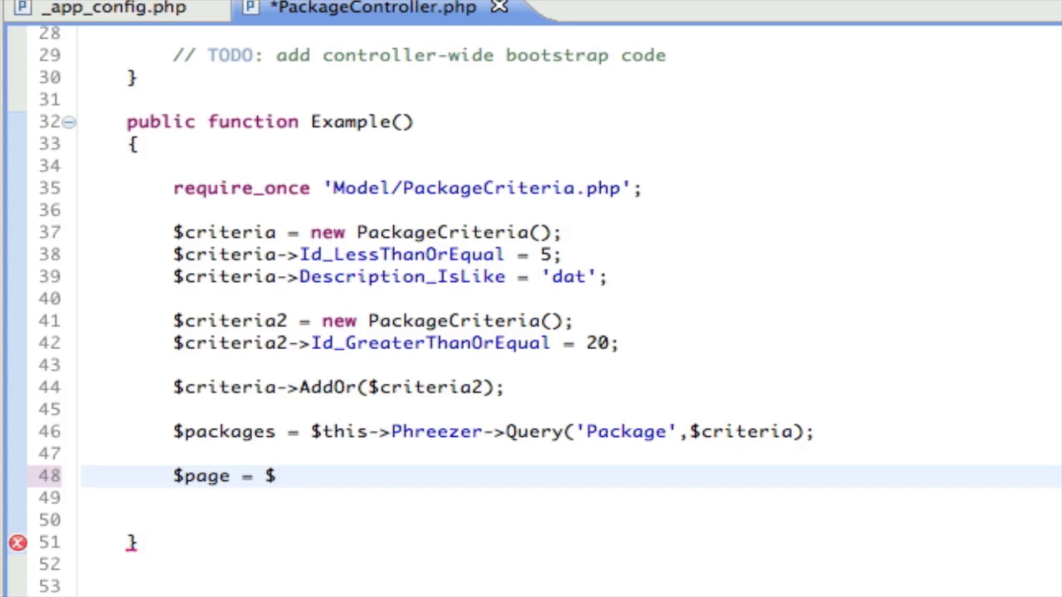
text(packages)
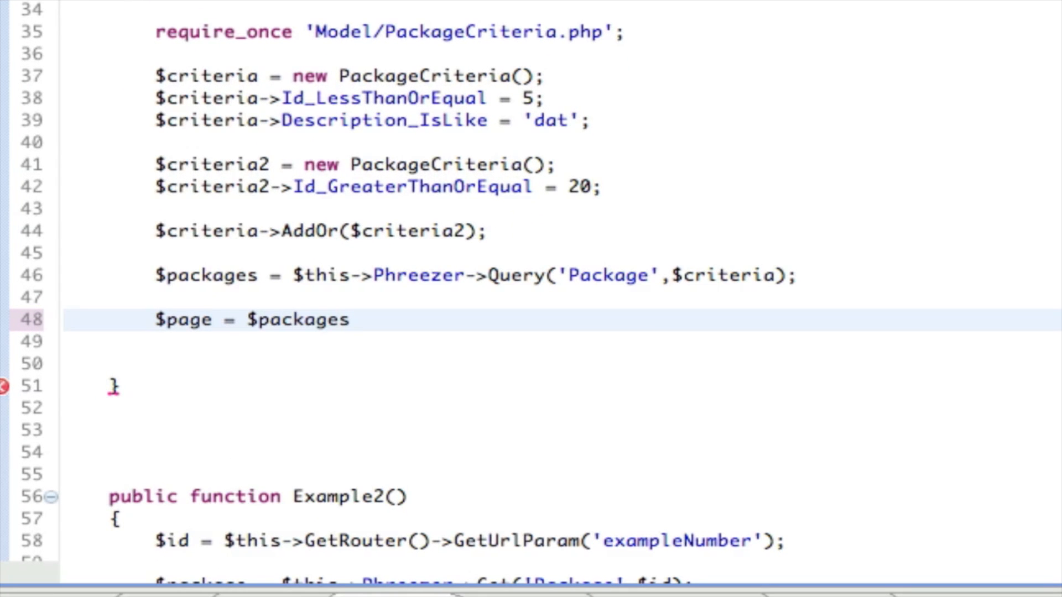
text(->)
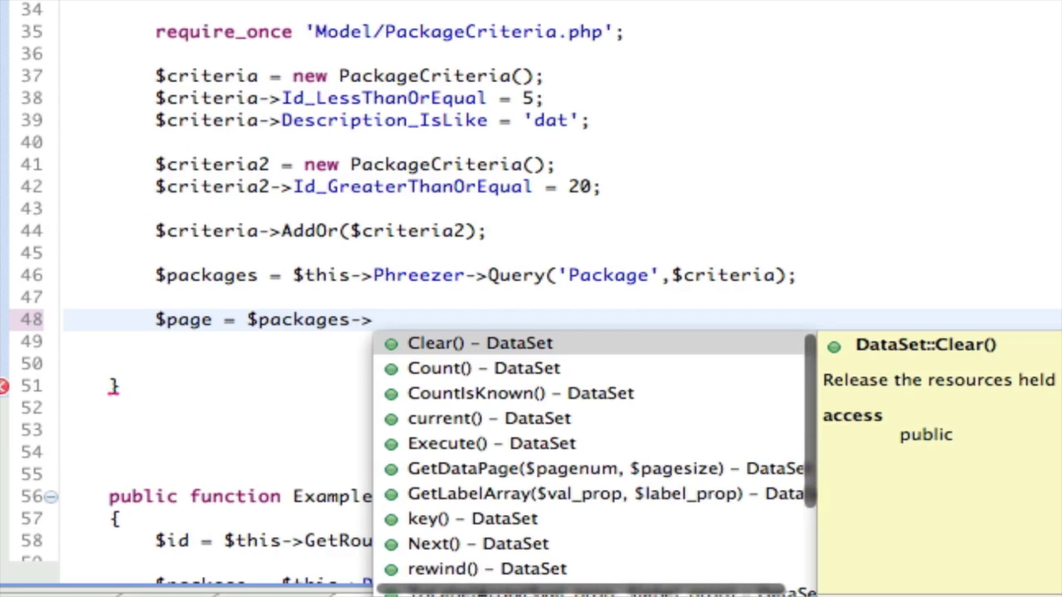
key(Down)
key(Down)
key(Down)
key(Down)
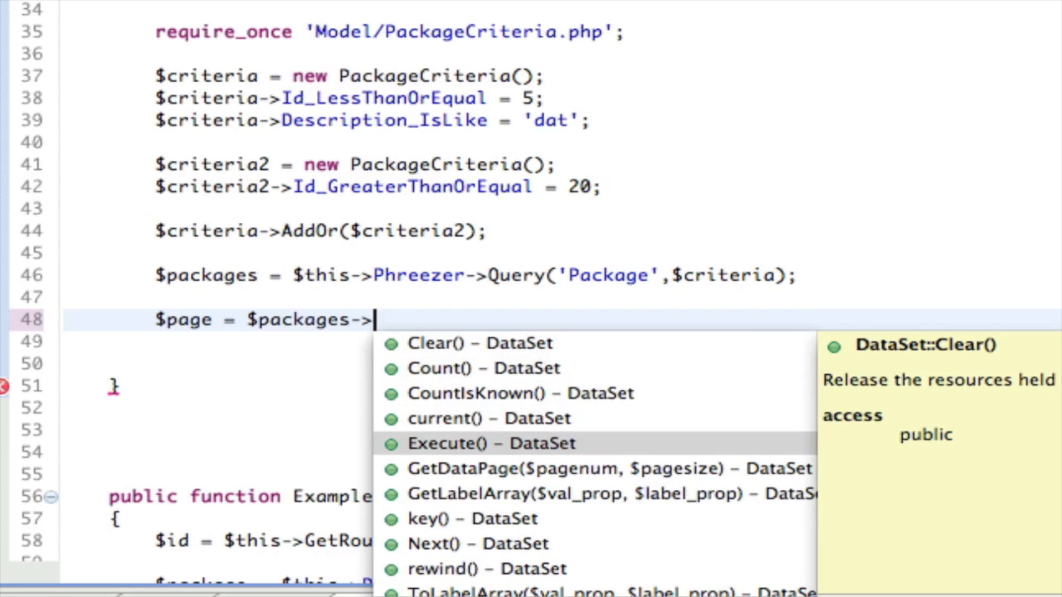
key(Down)
key(Return)
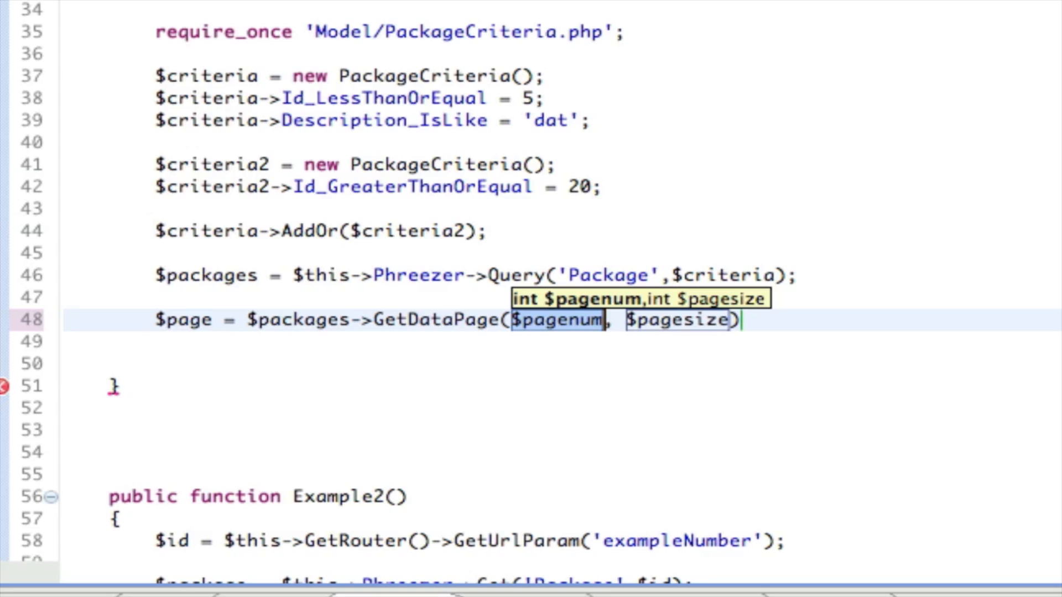
text(1)
double_click(599, 324)
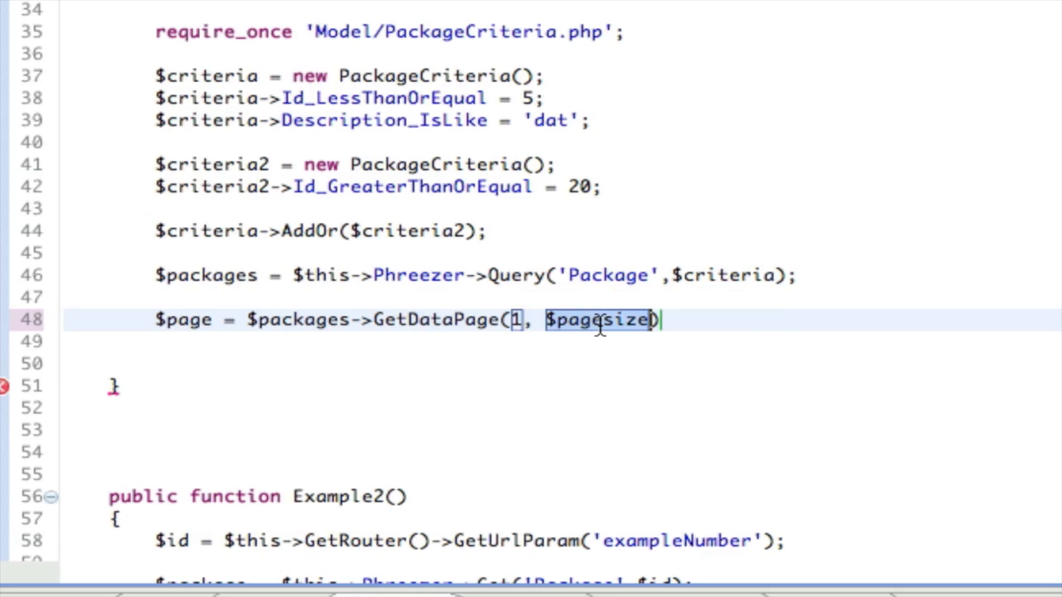
text(5)
key(Tab)
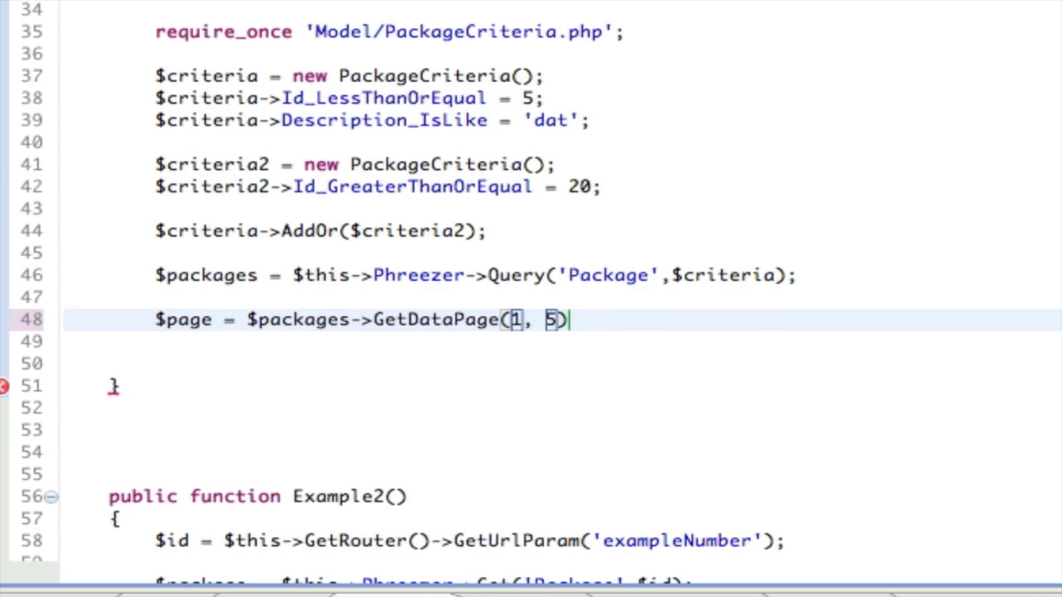
text(;)
key(Return)
key(Return)
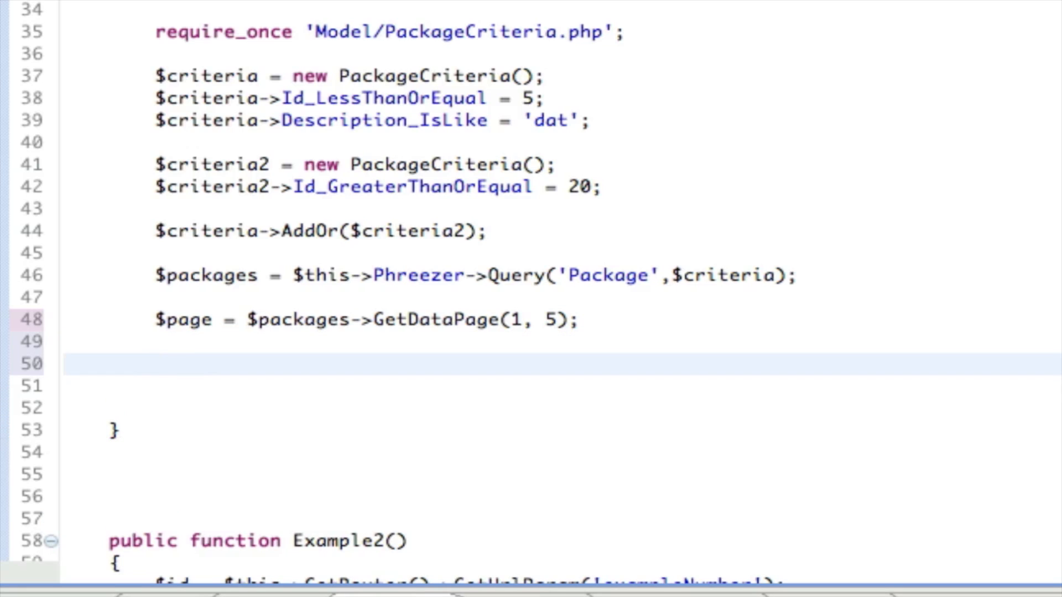
text(foreach )
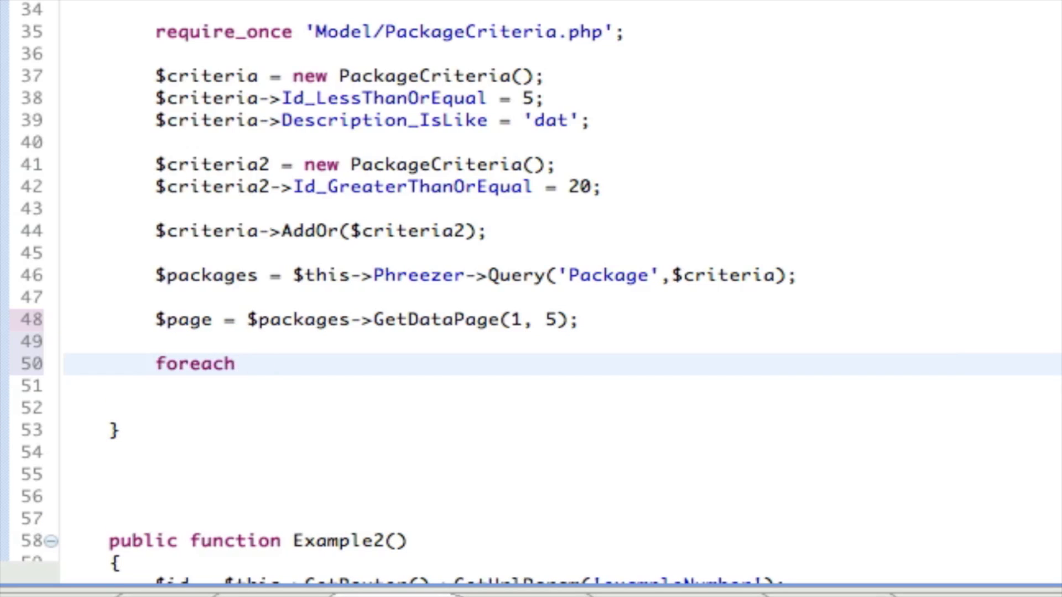
text(($page as )
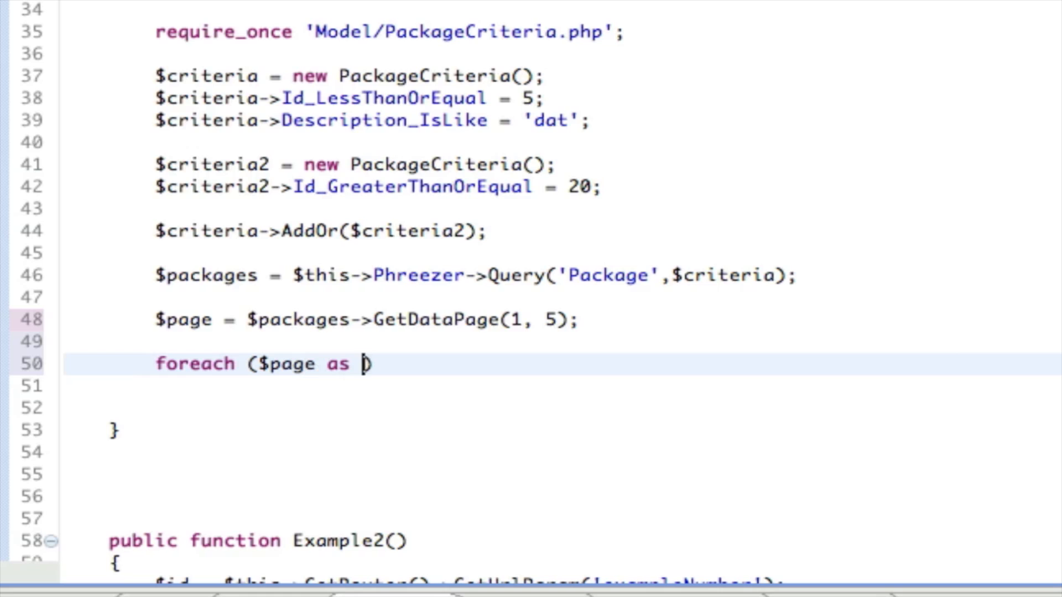
text($package))
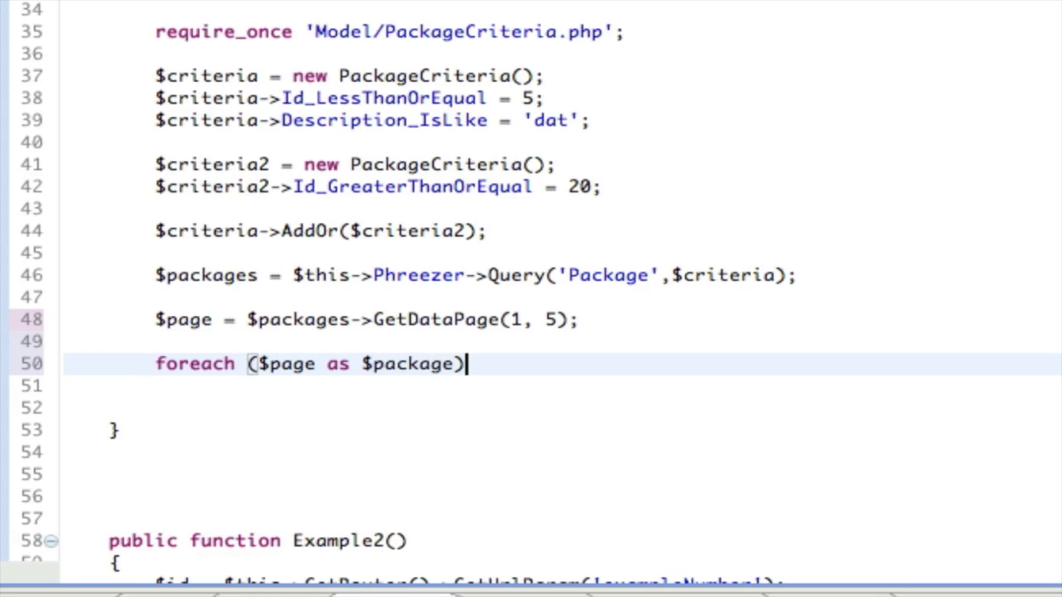
- Add a foreach echoing each package's Id and Description, save, and reload to list ids 3 and 20–23
key(Return)
text({)
key(Return)
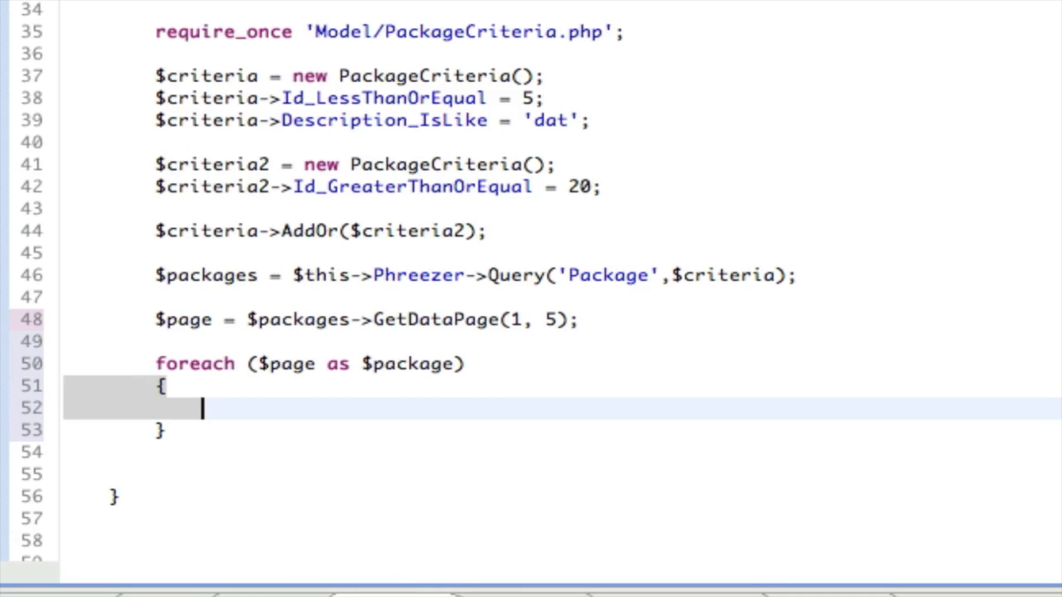
text(echo $package->Id . ':' . $package->Description . '<br/>')
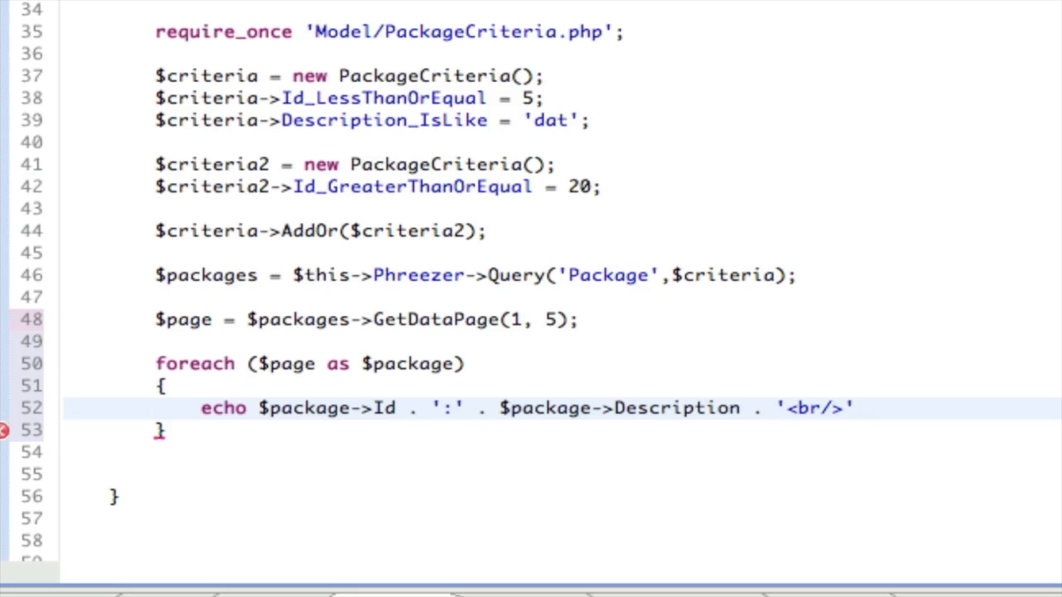
text(;)
key(ctrl+s)
key(alt+Tab)
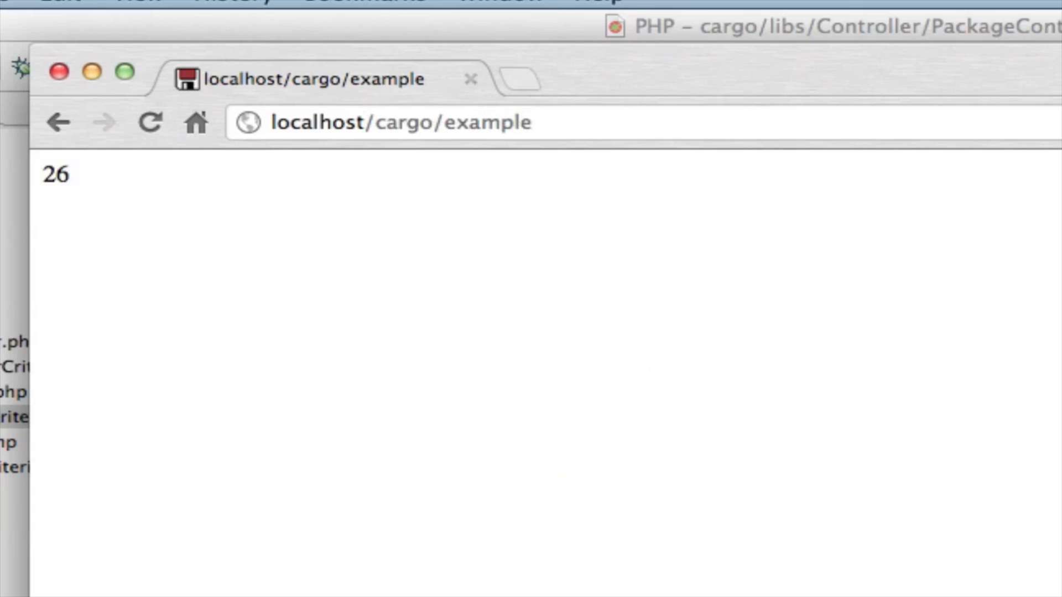
key(ctrl+r)
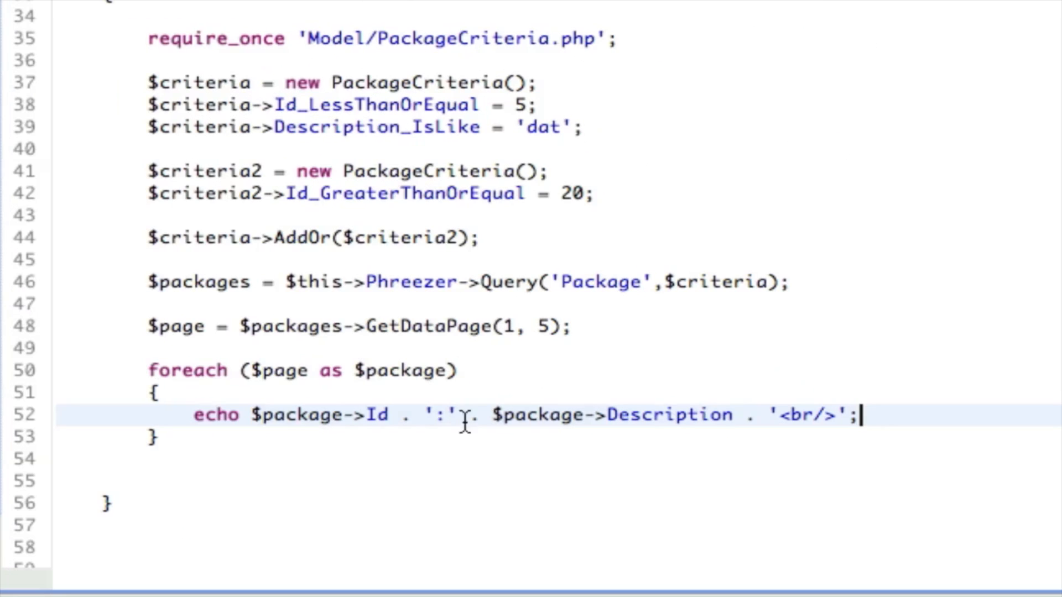
- Change GetDataPage to page 2 and reload the example page to show the second page
click(520, 319)
key(BackSpace)
text(3)
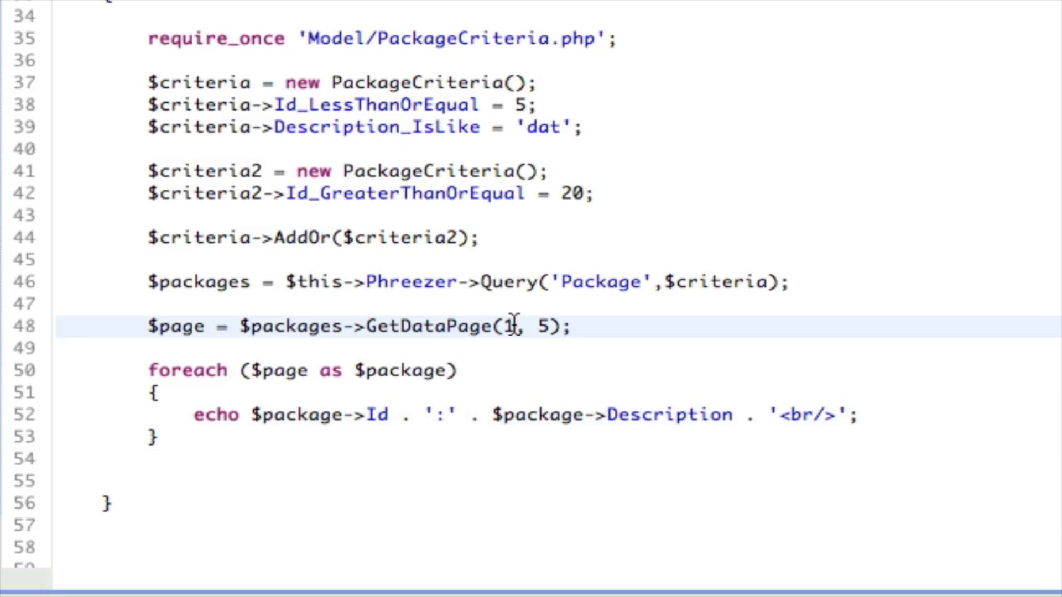
key(BackSpace)
text(2)
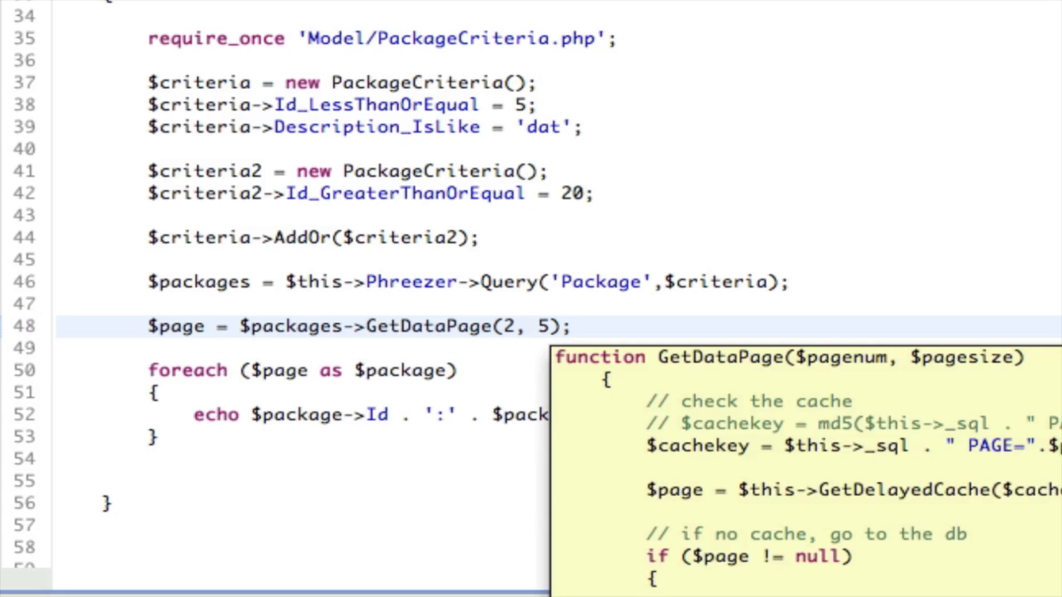
click(496, 368)
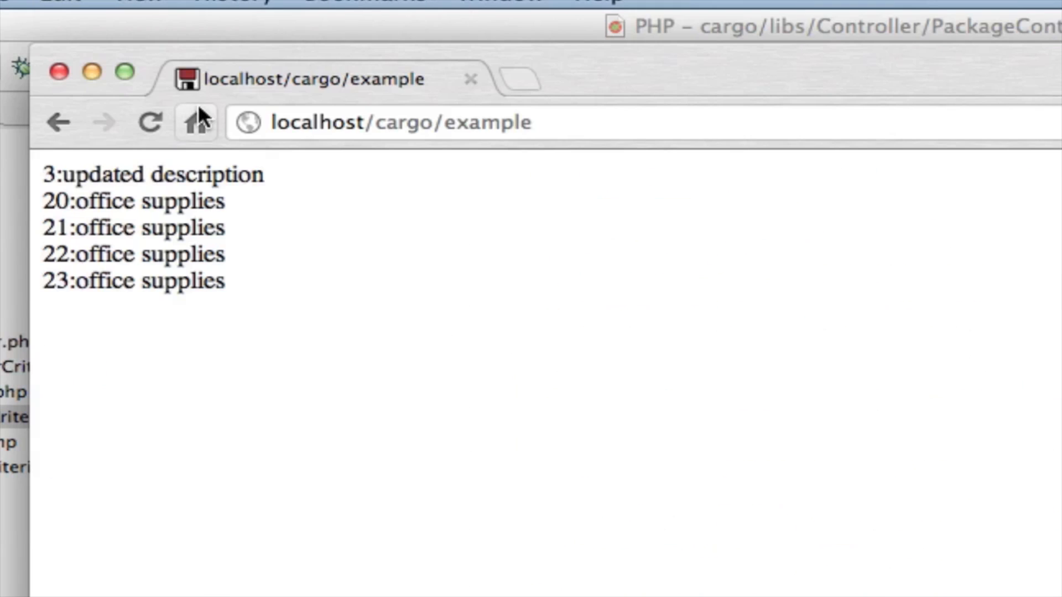
click(153, 116)
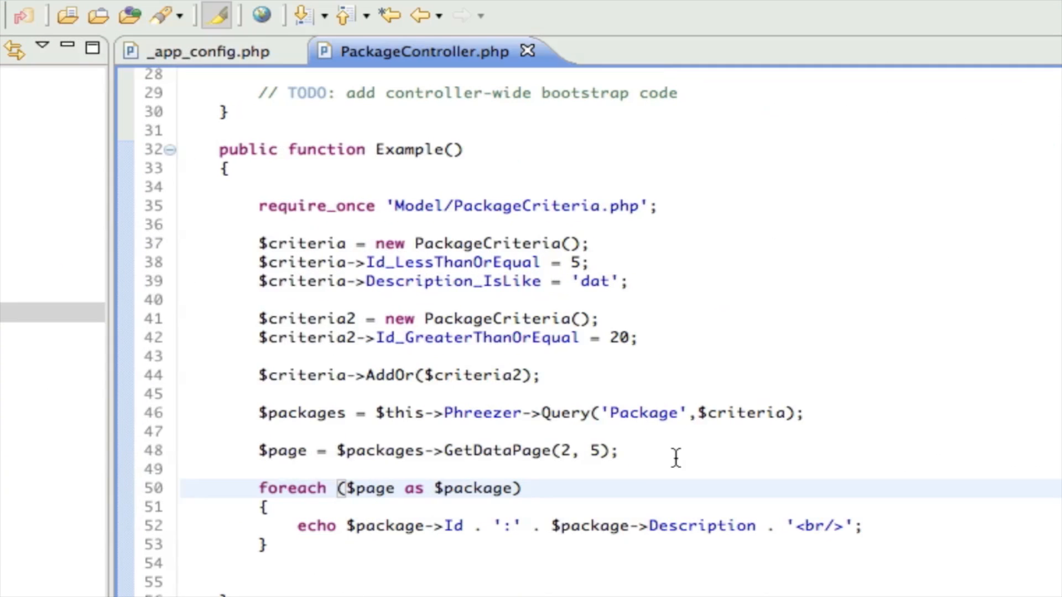
- Change GetDataPage to page 3, save and reload to list ids 29–33
click(569, 453)
key(BackSpace)
text(3)
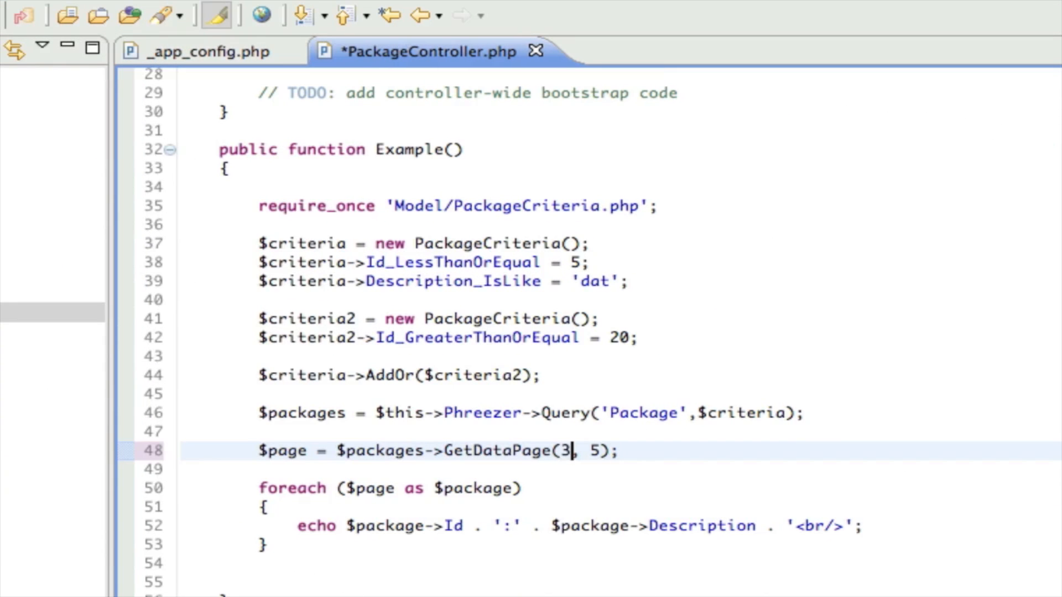
key(super+s)
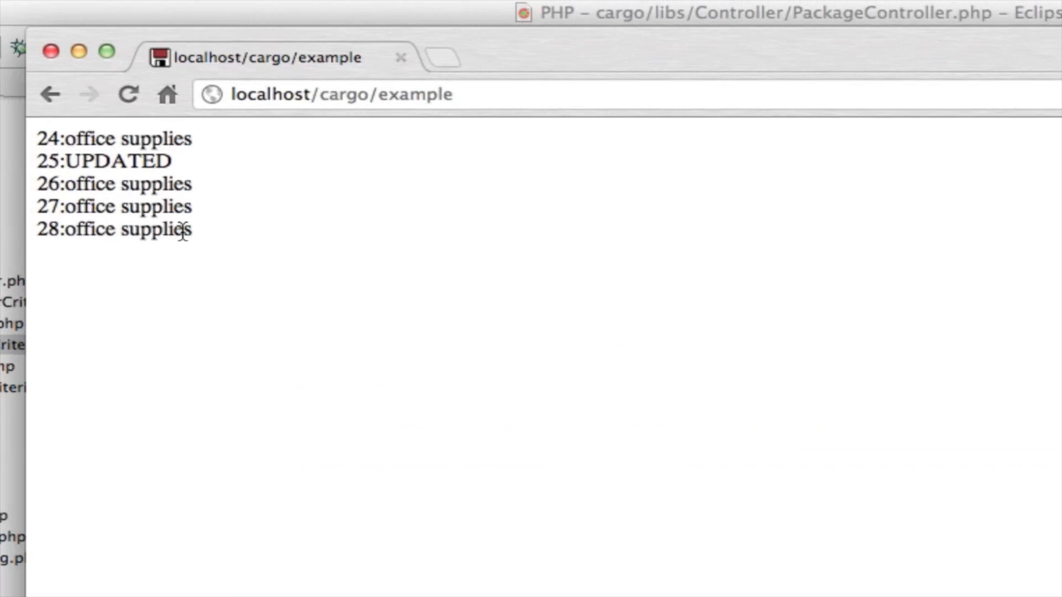
click(128, 100)
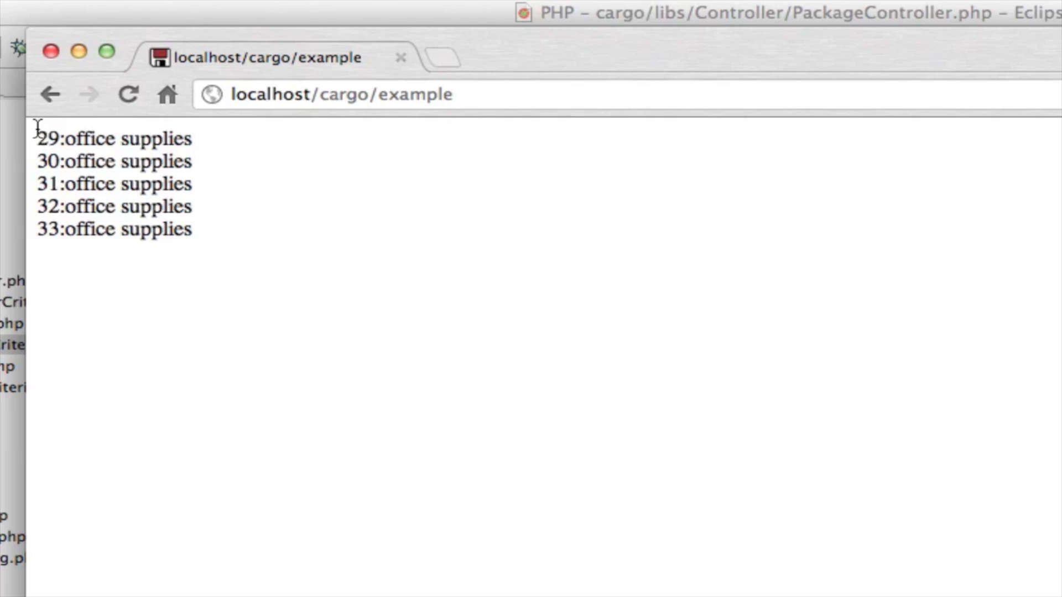
key(super+Tab)
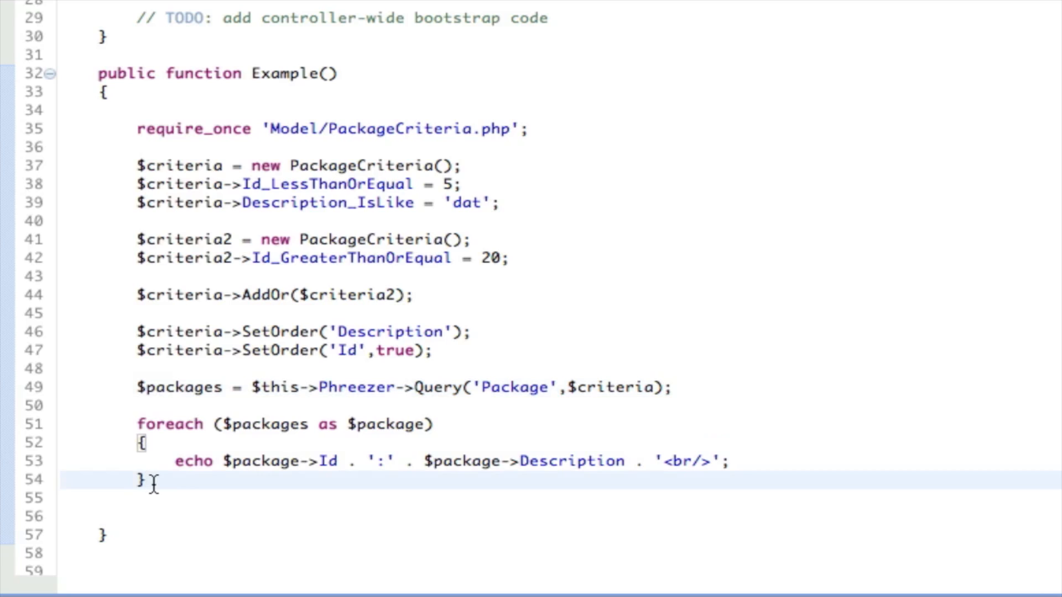
- Replace the foreach block with $this->RenderJSON($packages) after the query
drag(153, 483, 135, 426)
key(Delete)
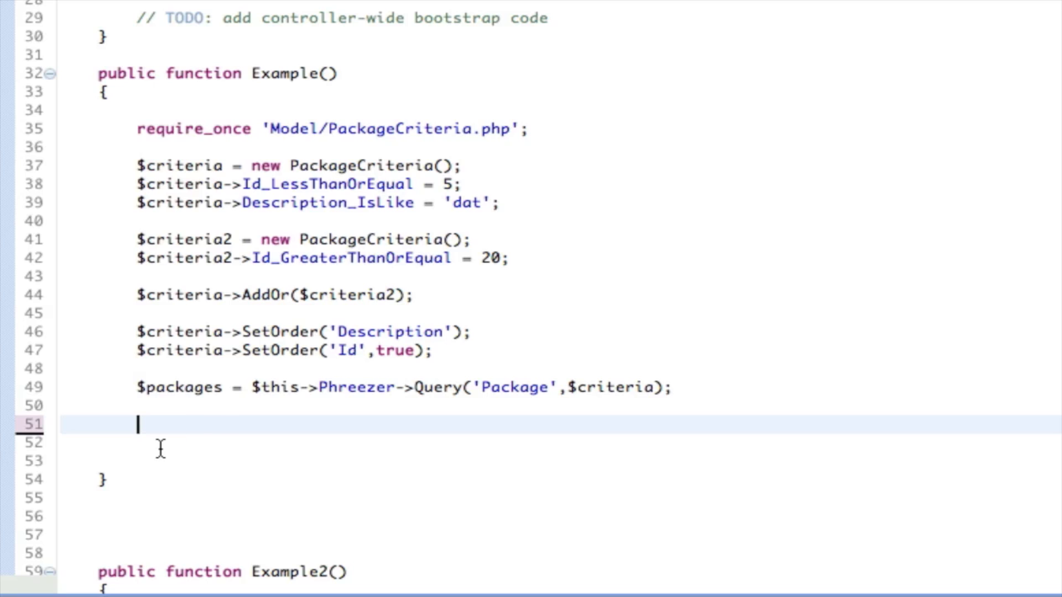
text($)
text(this->)
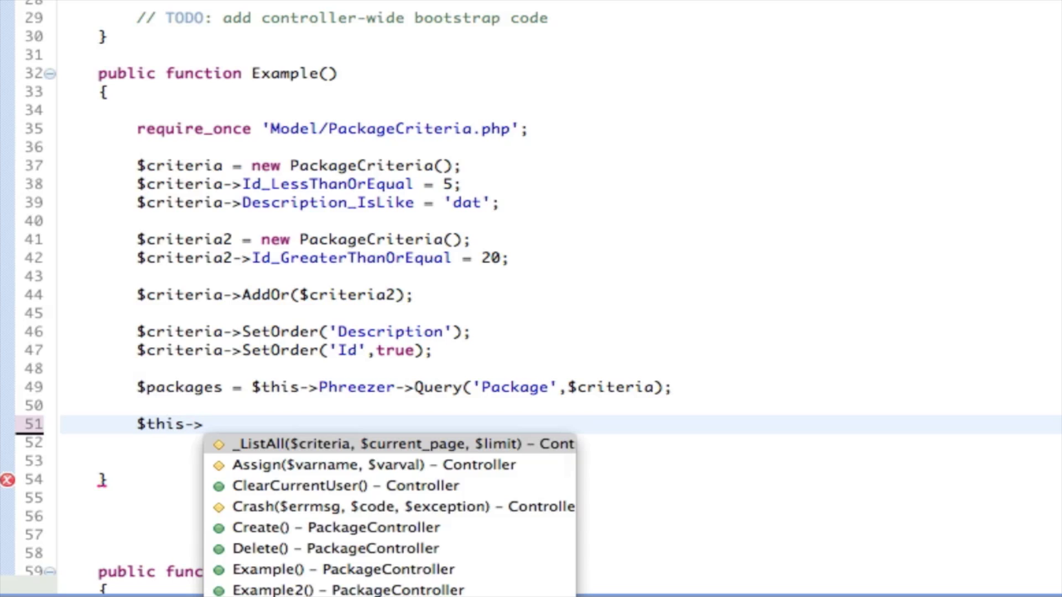
text(RenderJ)
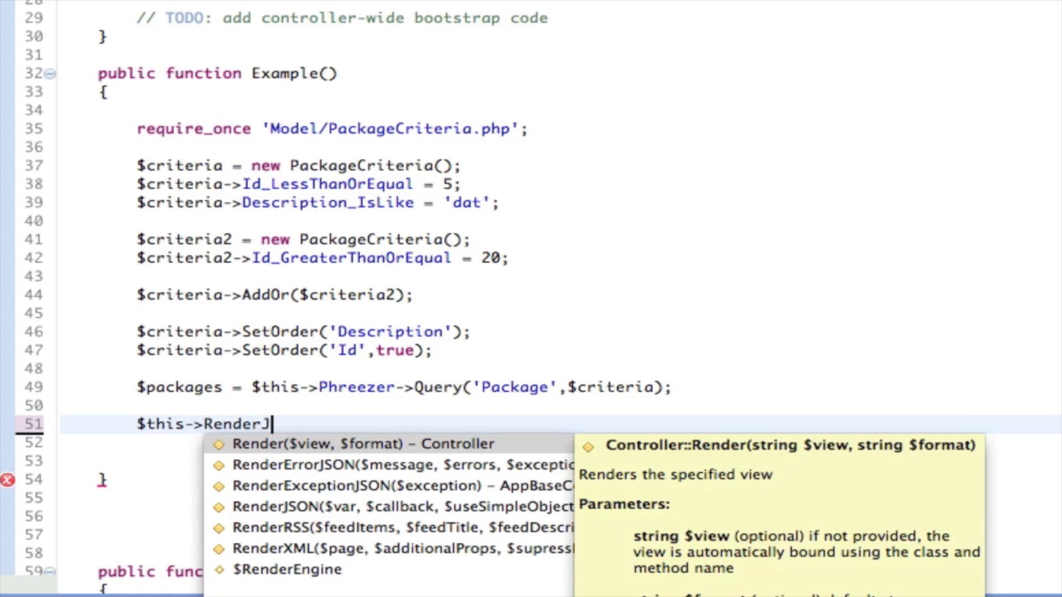
key(Return)
text($)
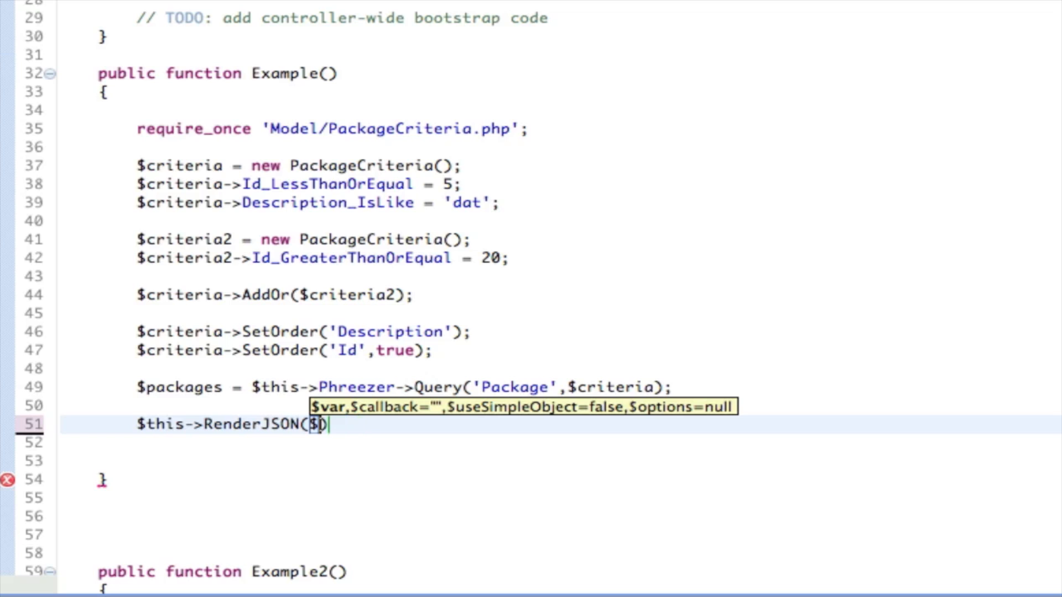
text(packages))
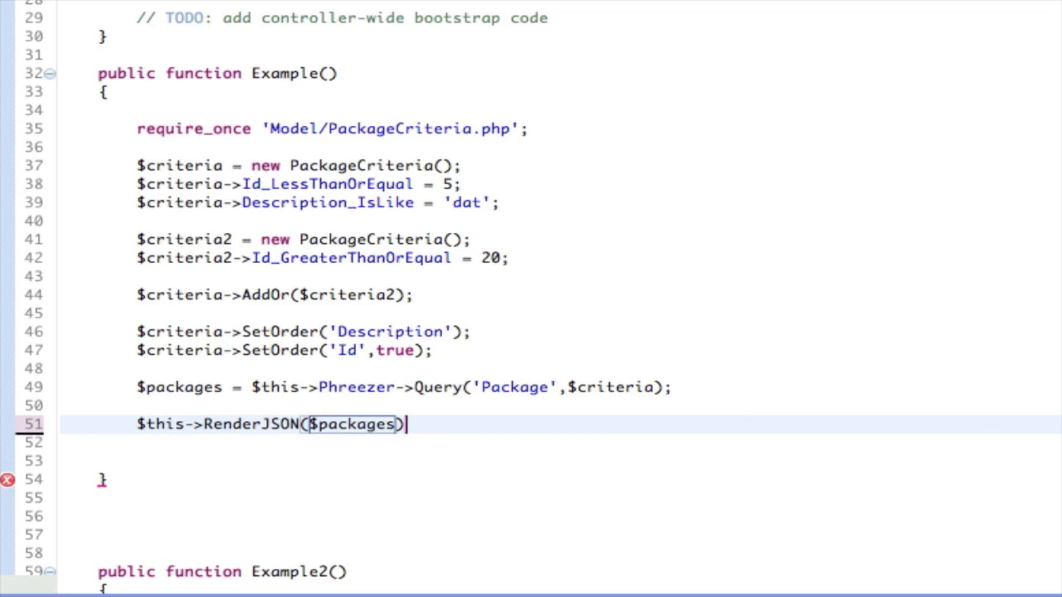
text(;)
click(262, 496)
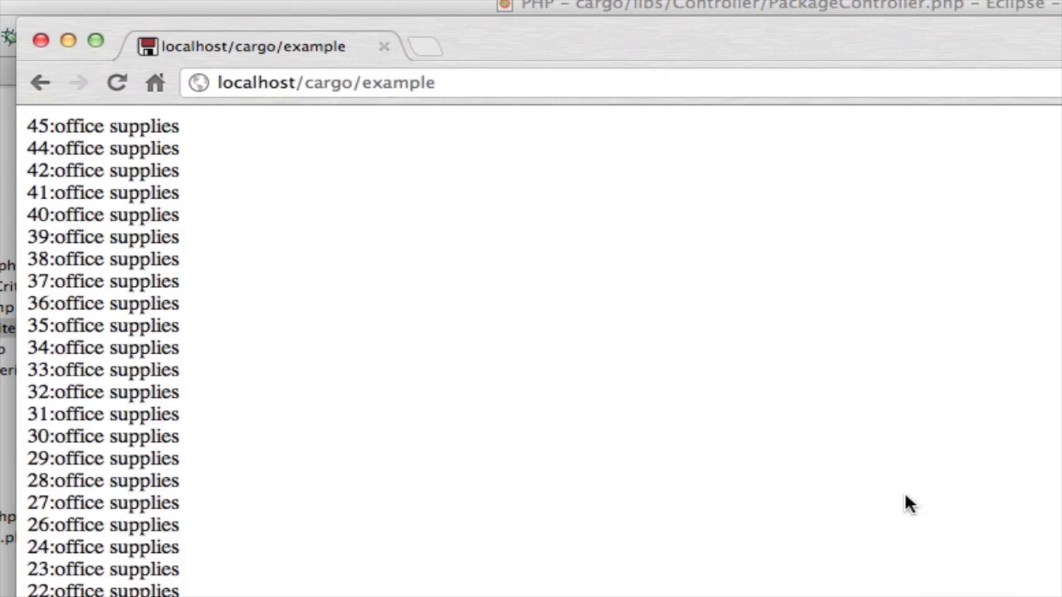
- Reload the example page to view the packages as formatted JSON objects with Id, CustomerId, TrackingNumber and more
key(super+r)
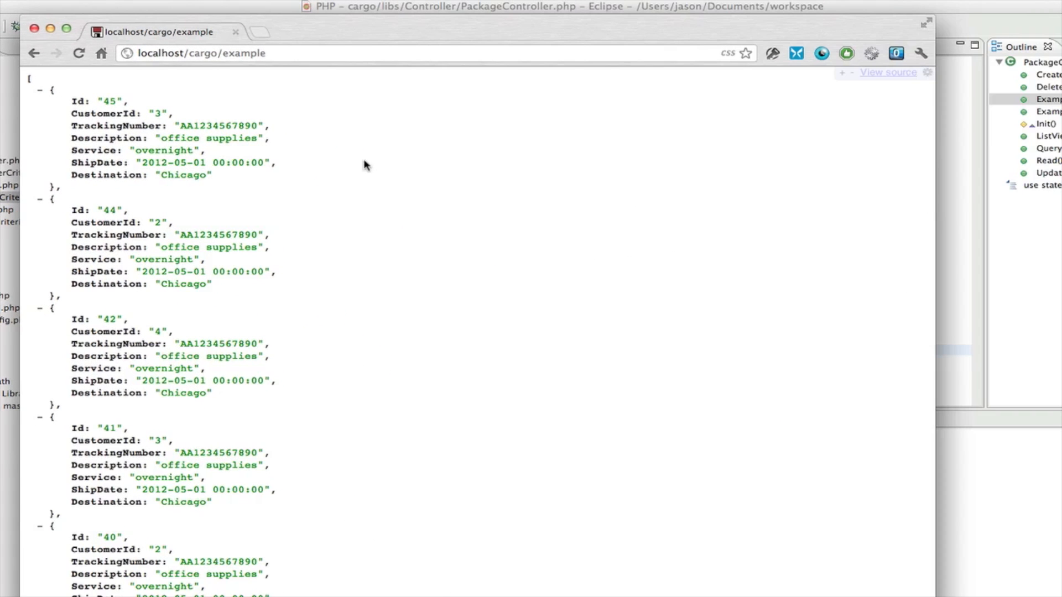
scroll(361, 230, down, 3)
scroll(361, 231, down, 5)
scroll(362, 231, down, 8)
scroll(361, 231, down, 5)
click(64, 8)
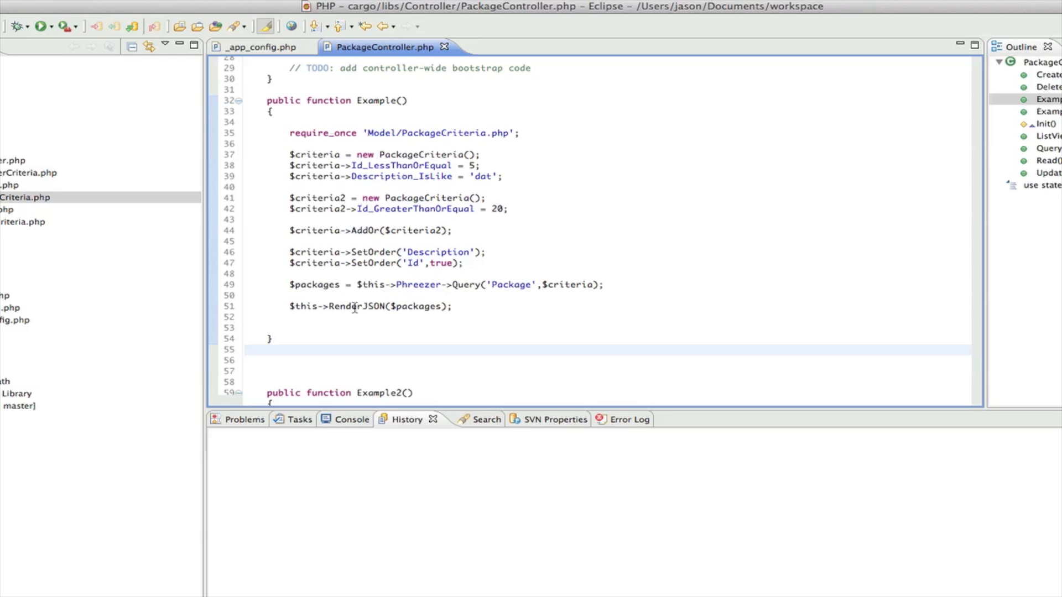
key(super+Tab)
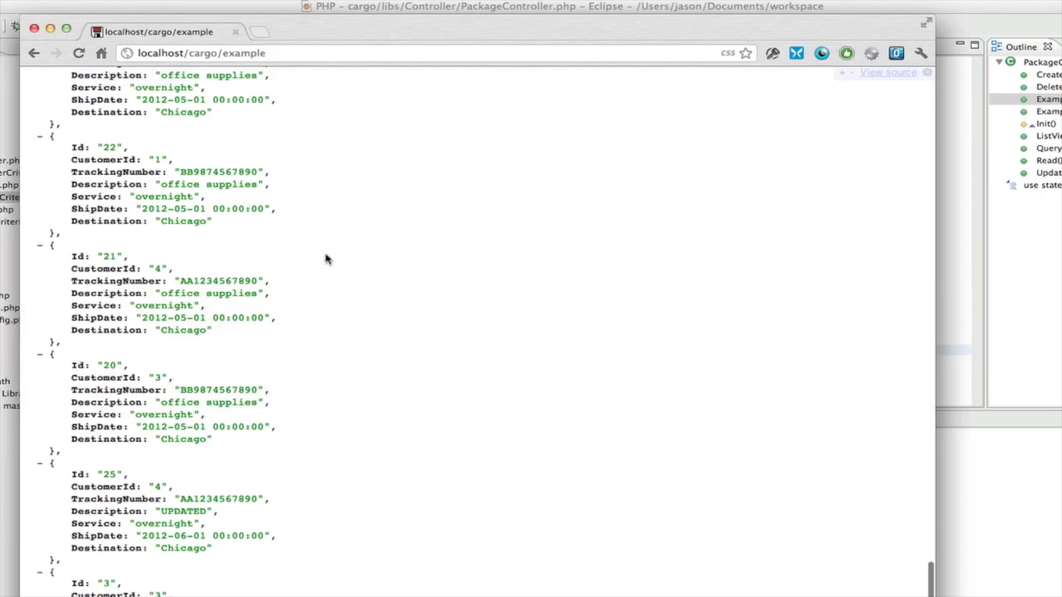
scroll(417, 332, down, 1)
scroll(418, 331, up, 3)
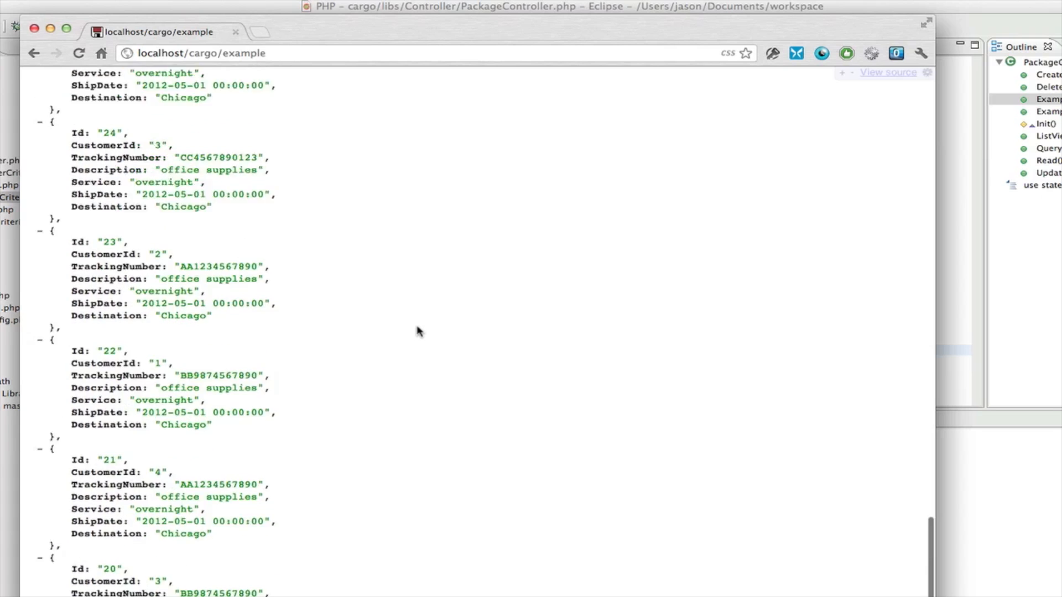
scroll(417, 331, up, 10)
scroll(417, 331, up, 3)
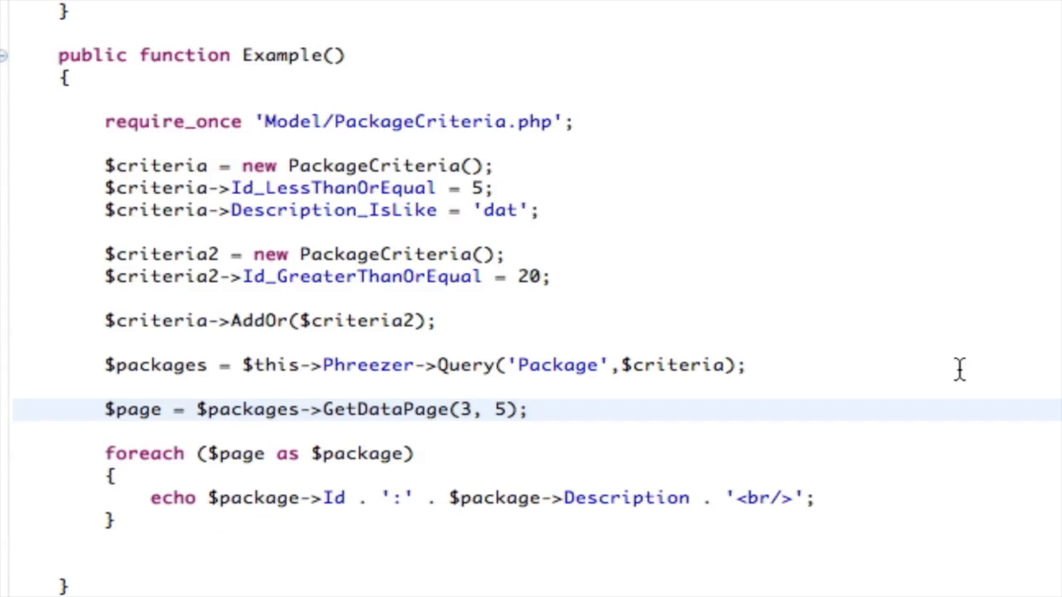